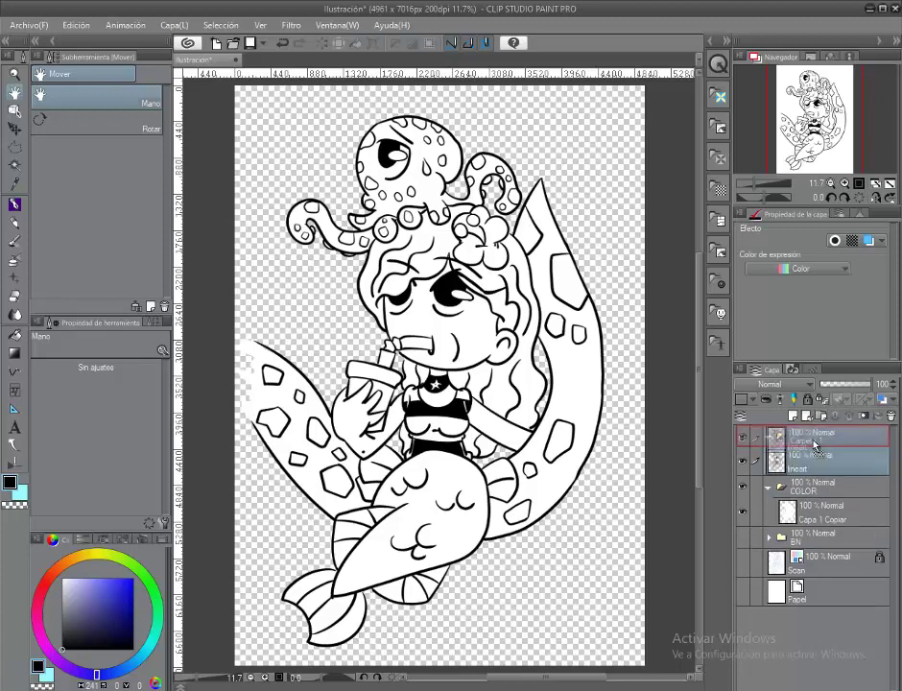
Step: Rename the folder holding the line art as LINEART and add a new layer above Capa 1 Copiar in the COLOR folder
{"action": "type", "text": "LINEART"}
{"action": "key", "text": "Return"}
{"action": "left_click", "coordinate": [835, 512]}
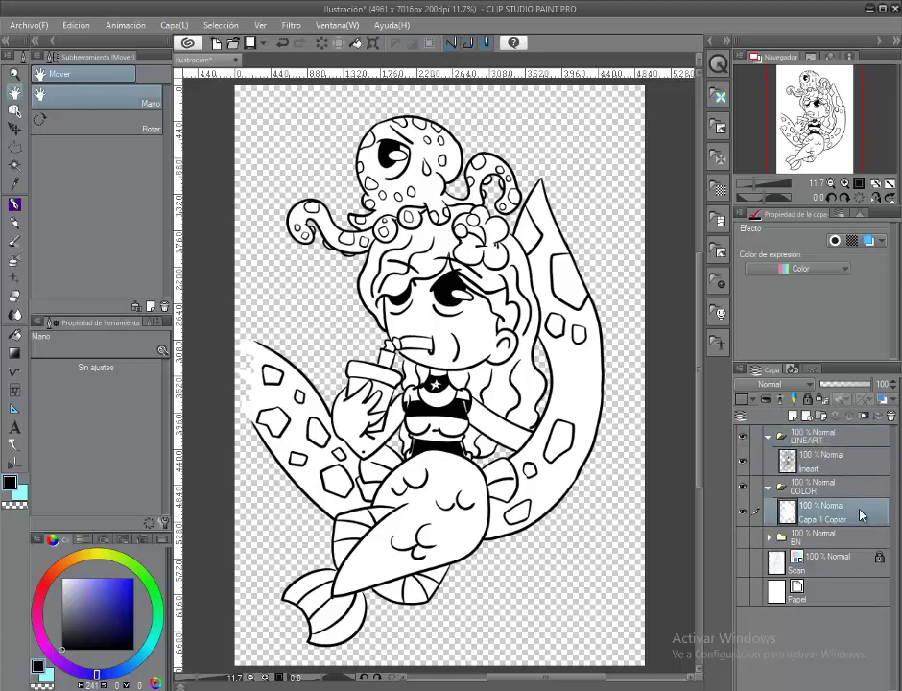
{"action": "key", "text": "ctrl+shift+n"}
Step: Auto-select tentacle areas on the lineart layer, add another layer directly above Capa 1 Copiar, and clear the selection
{"action": "left_click", "coordinate": [821, 460]}
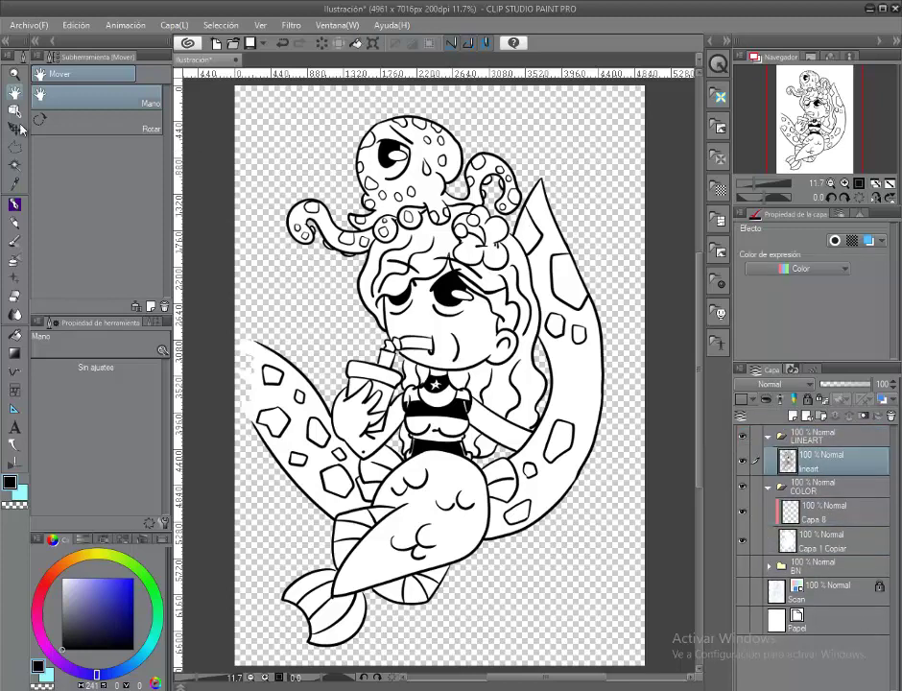
{"action": "key", "text": "w"}
{"action": "left_click", "coordinate": [585, 391]}
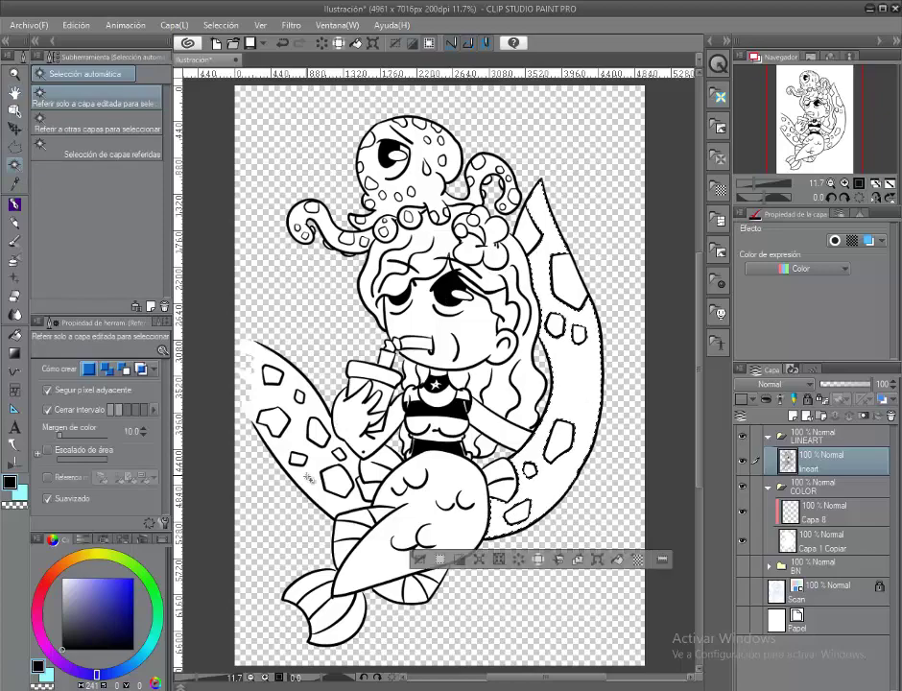
{"action": "left_click", "coordinate": [833, 549]}
{"action": "key", "text": "ctrl+shift+n"}
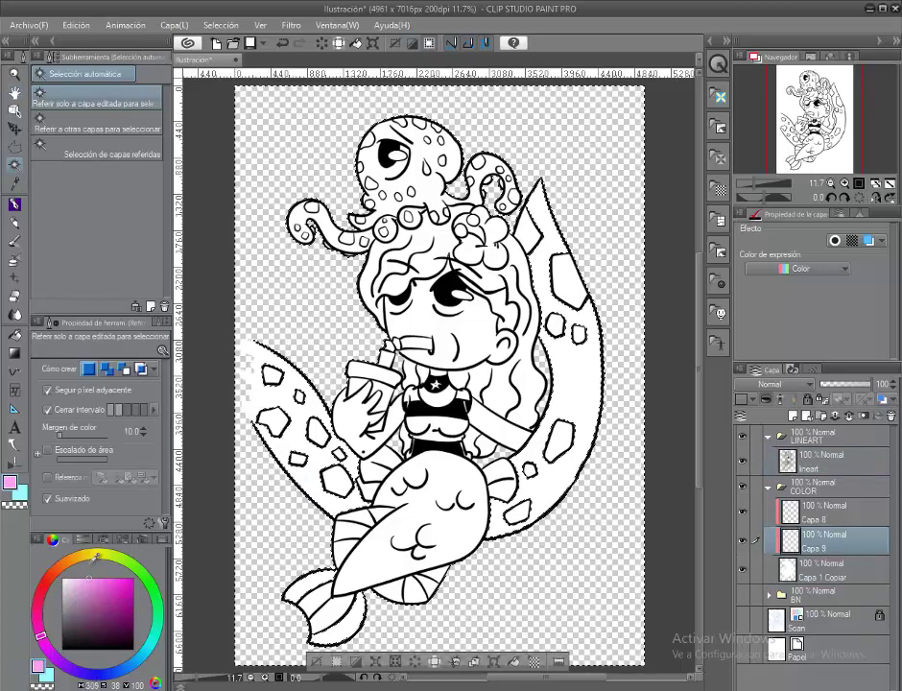
{"action": "left_click", "coordinate": [821, 461]}
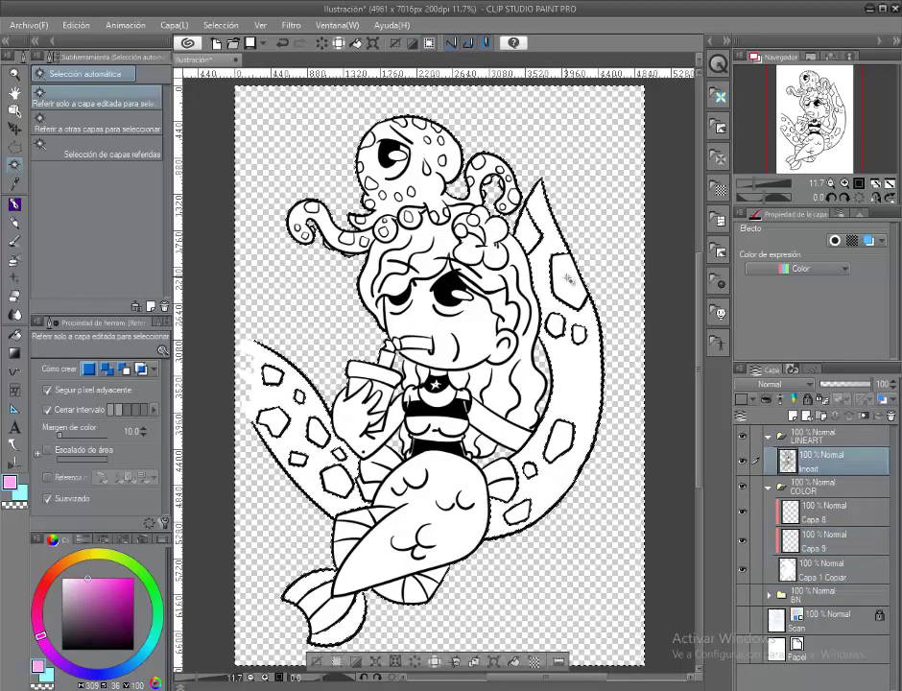
{"action": "key", "text": "ctrl+d"}
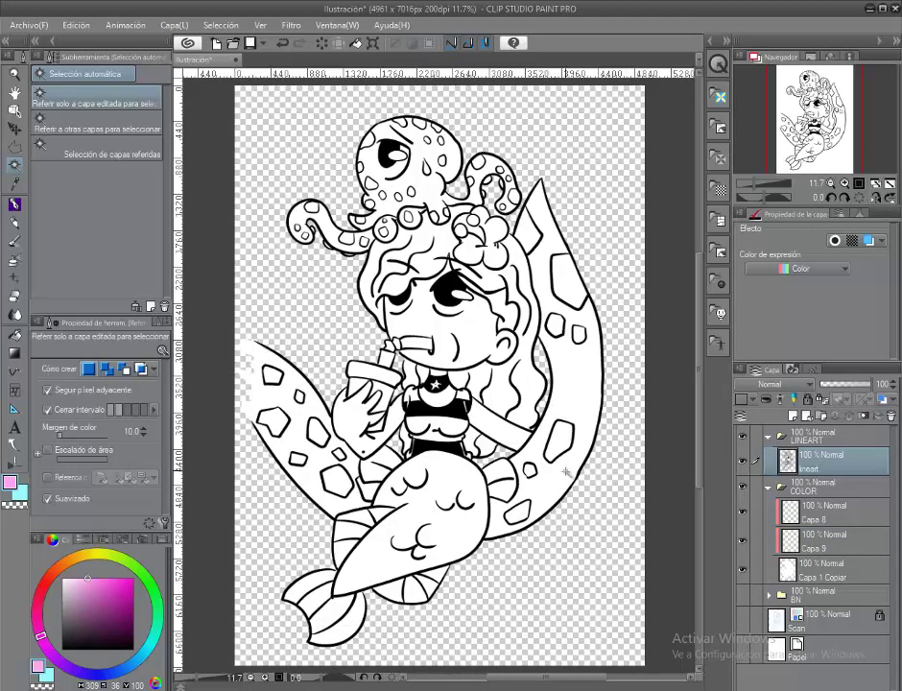
Step: Duplicate the lineart layer and Capa 1 Copiar inside the LINEART folder and merge the two copies into one layer
{"action": "key", "text": "ctrl+c"}
{"action": "key", "text": "ctrl+v"}
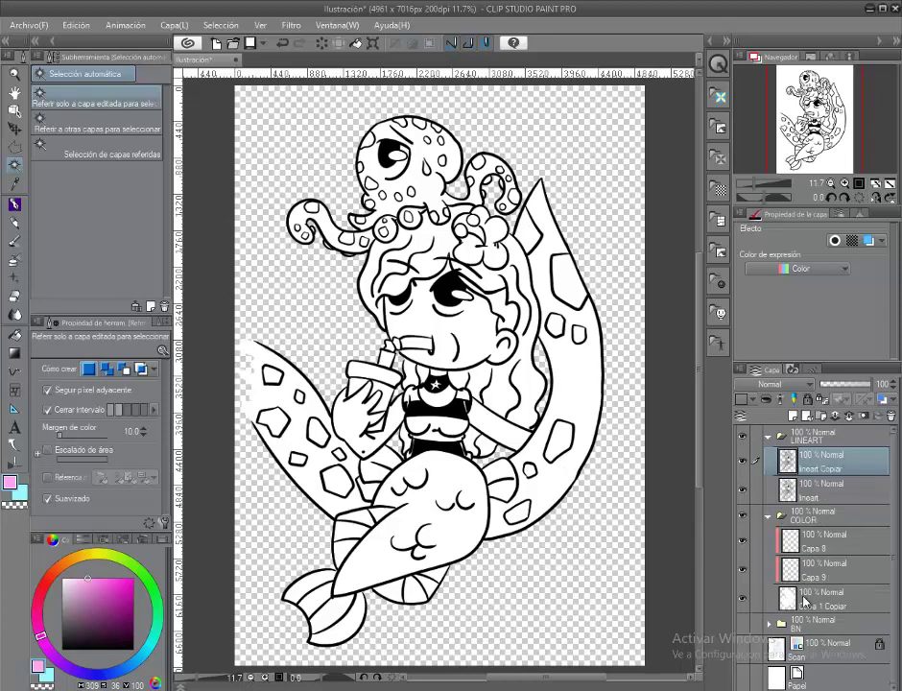
{"action": "left_click", "coordinate": [821, 600]}
{"action": "key", "text": "ctrl+c"}
{"action": "left_click", "coordinate": [822, 489]}
{"action": "key", "text": "ctrl+v"}
{"action": "left_click", "coordinate": [829, 472]}
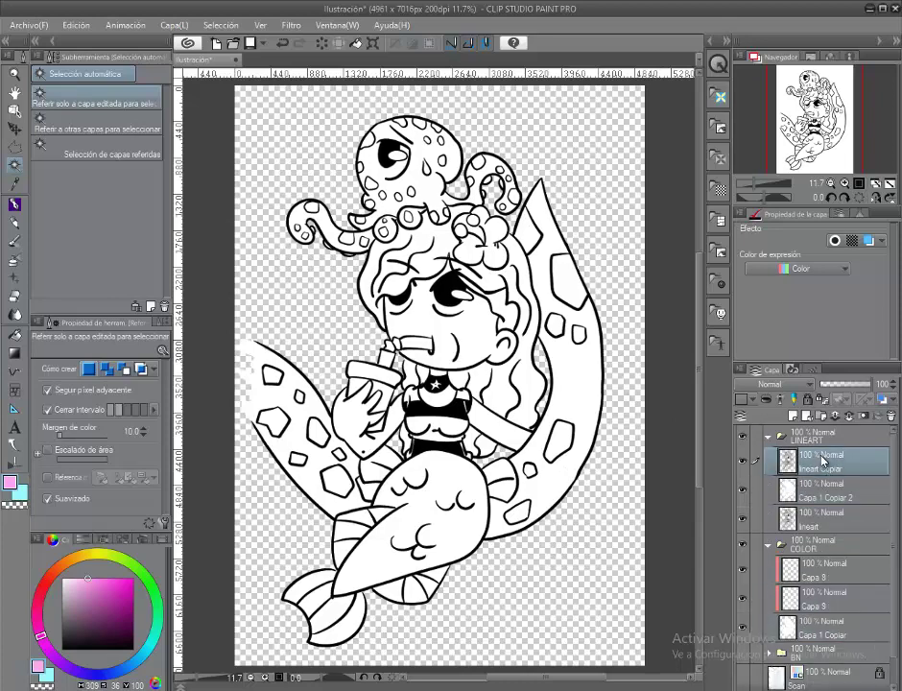
{"action": "key", "text": "ctrl+e"}
Step: Auto-select the big tentacles from the merged line-art copy and fill them with pale pink (H 309, S 11, V 100) on Capa 9
{"action": "left_click", "coordinate": [434, 581]}
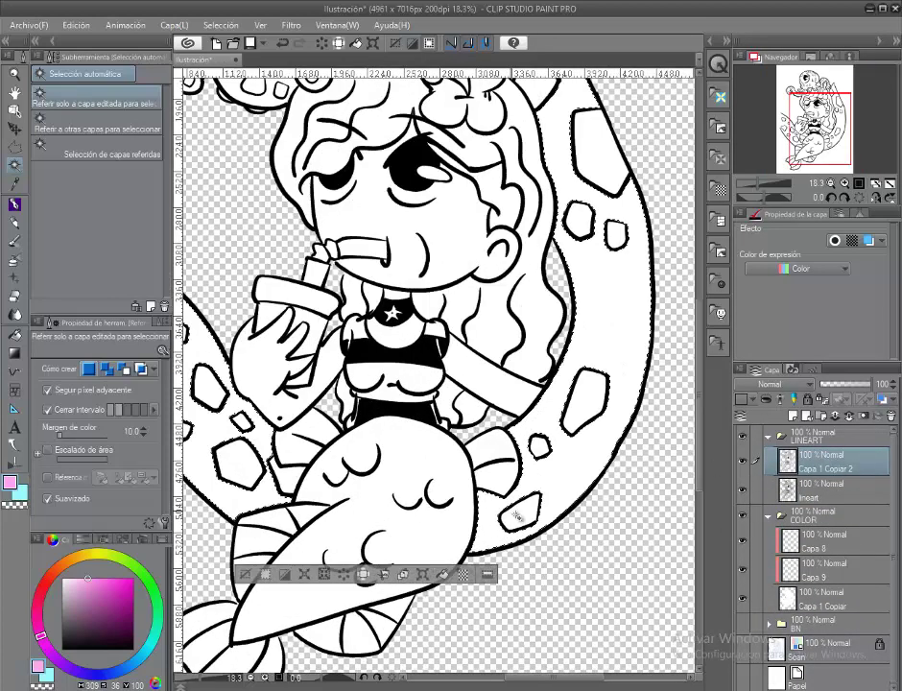
{"action": "scroll", "coordinate": [616, 238], "scroll_direction": "up", "scroll_amount": 2}
{"action": "left_click_drag", "start_coordinate": [617, 238], "coordinate": [691, 170]}
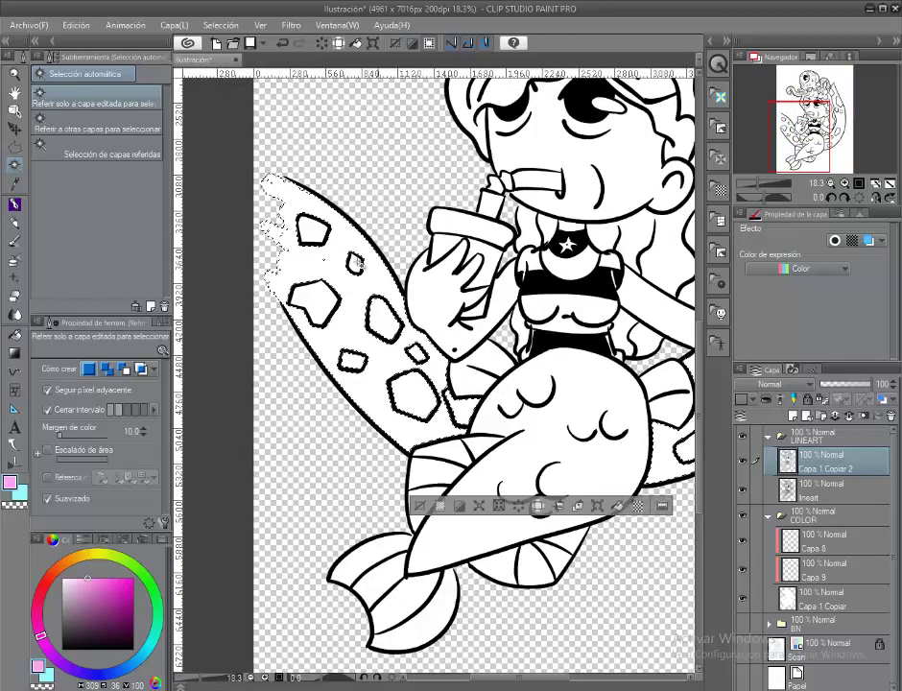
{"action": "left_click", "coordinate": [835, 570]}
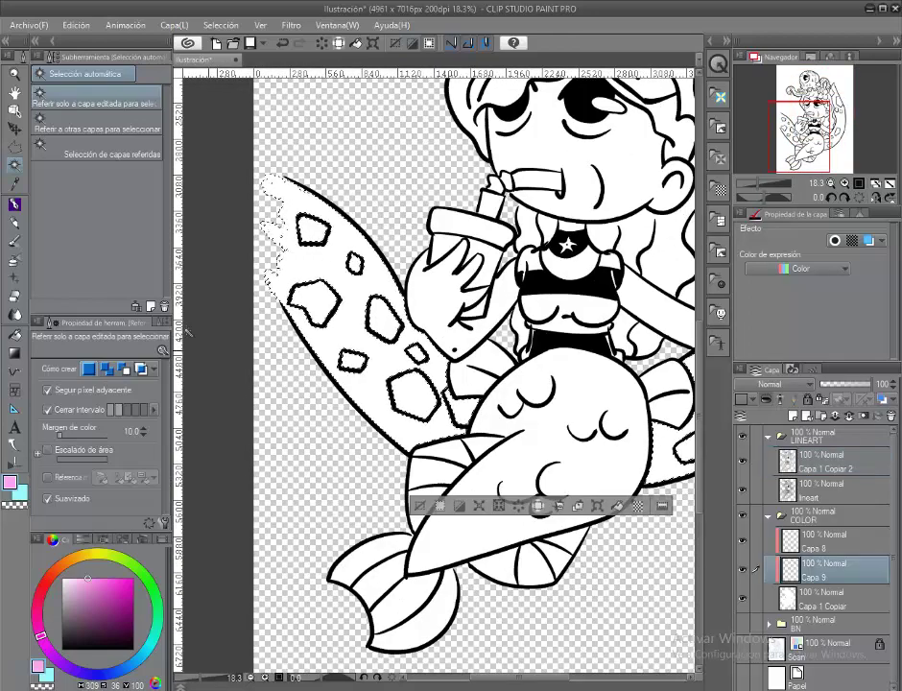
{"action": "left_click", "coordinate": [617, 505]}
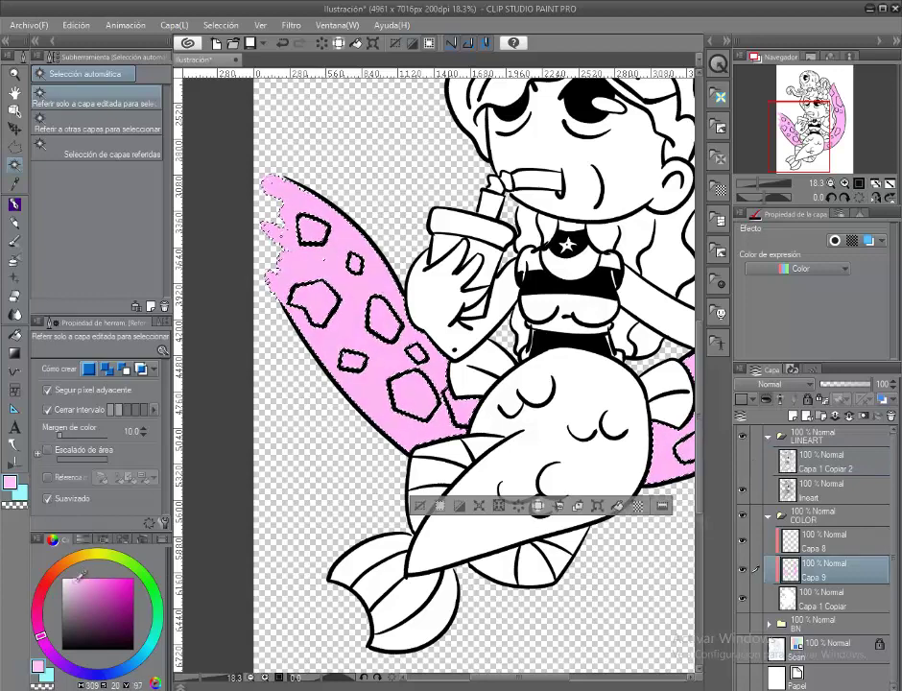
{"action": "left_click", "coordinate": [597, 506]}
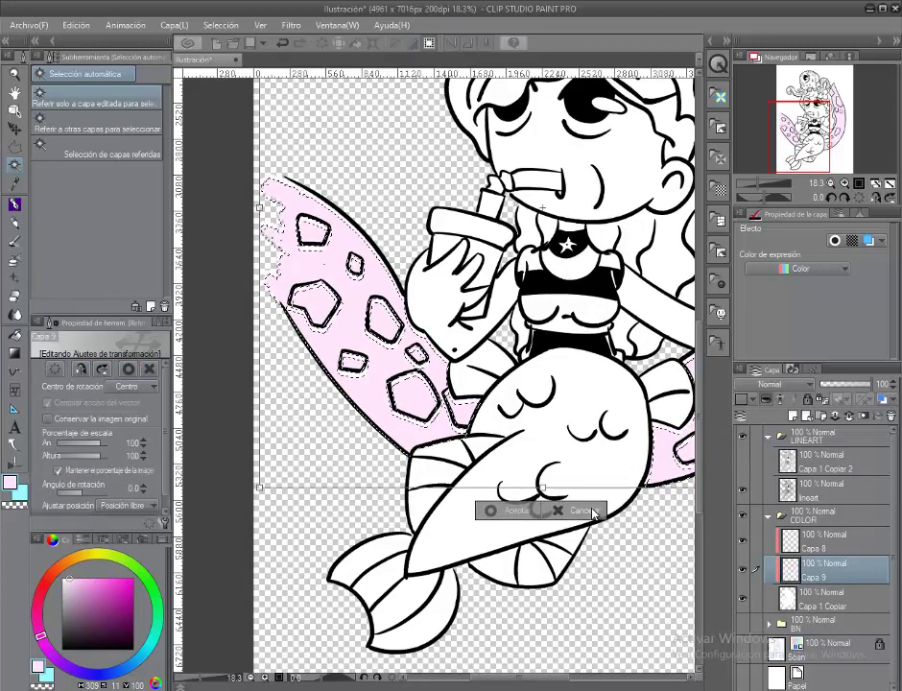
{"action": "left_click", "coordinate": [586, 508]}
{"action": "key", "text": "ctrl+d"}
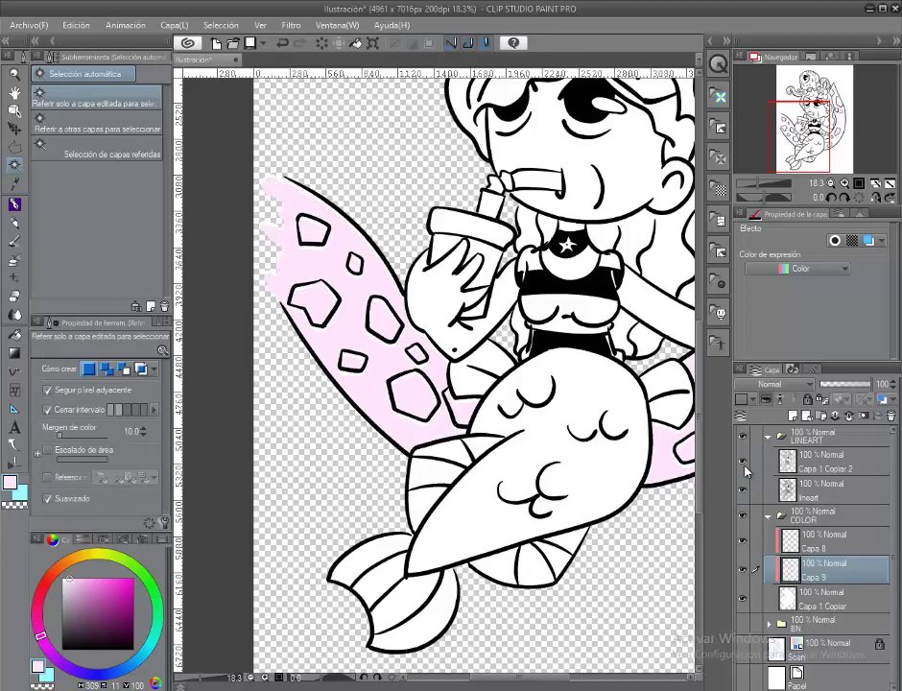
Step: Auto-select the big tentacles' spots and fill them with the same pale pink on a new layer in Multiply (Multiplicación) mode
{"action": "key", "text": "Delete"}
{"action": "left_click", "coordinate": [279, 229], "text": "ctrl+shift"}
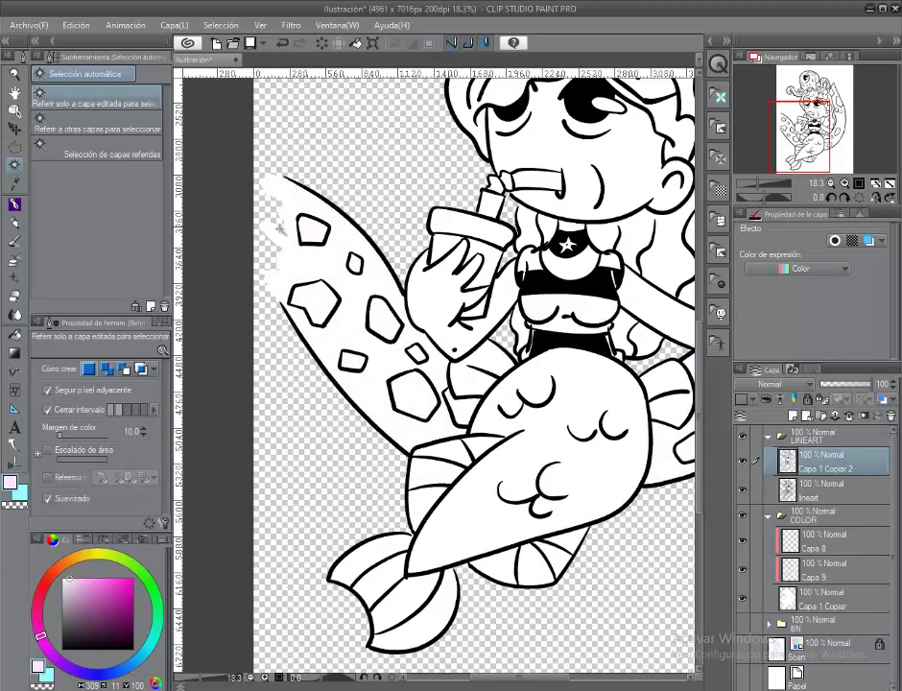
{"action": "left_click", "coordinate": [279, 229]}
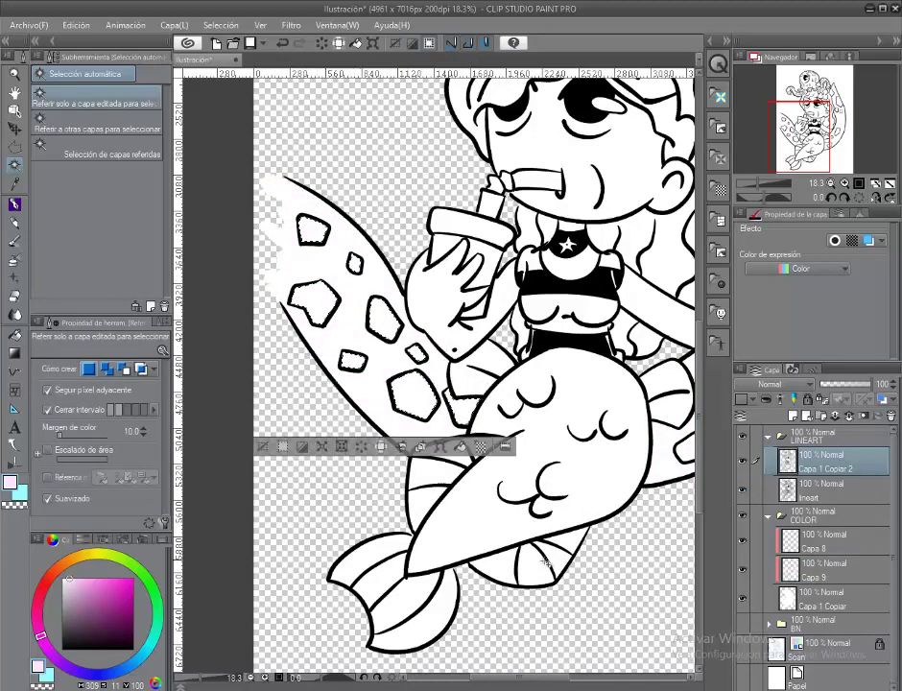
{"action": "scroll", "coordinate": [432, 375], "scroll_direction": "right", "scroll_amount": 5}
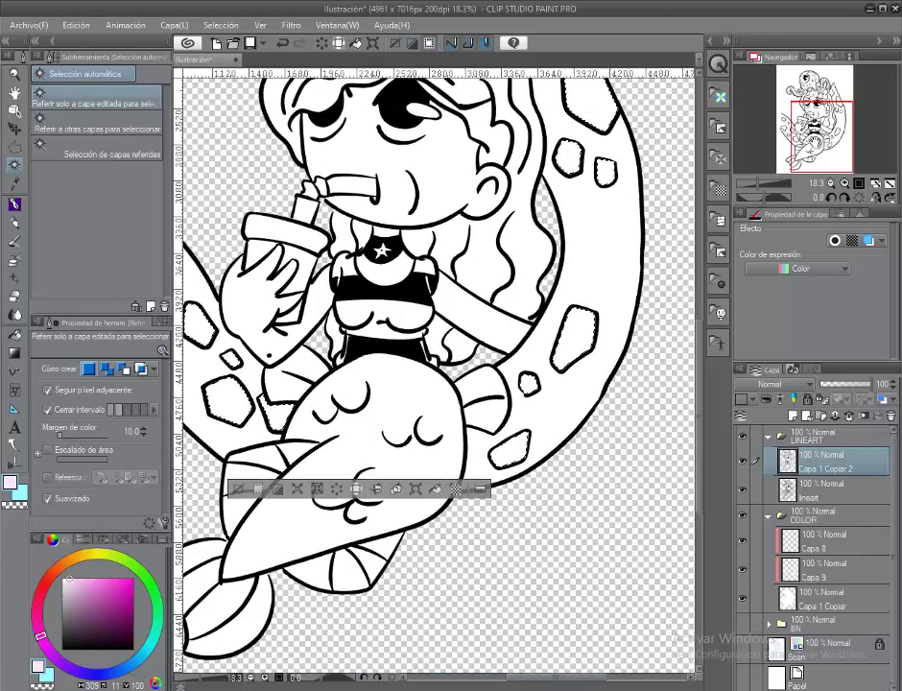
{"action": "scroll", "coordinate": [530, 386], "scroll_direction": "up", "scroll_amount": 5}
{"action": "left_click", "coordinate": [812, 574]}
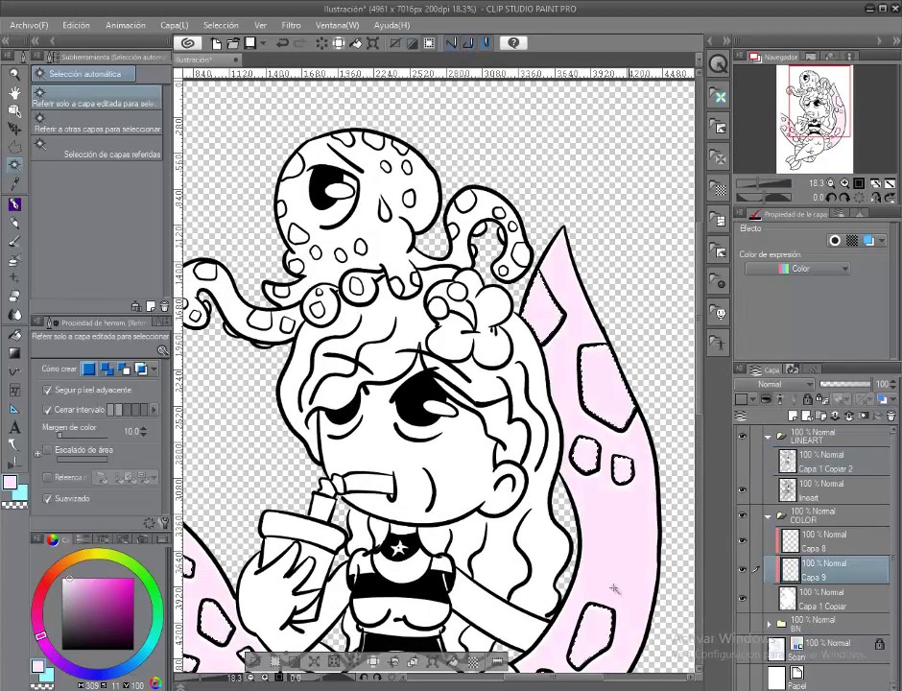
{"action": "left_click", "coordinate": [793, 416]}
{"action": "left_click", "coordinate": [454, 662]}
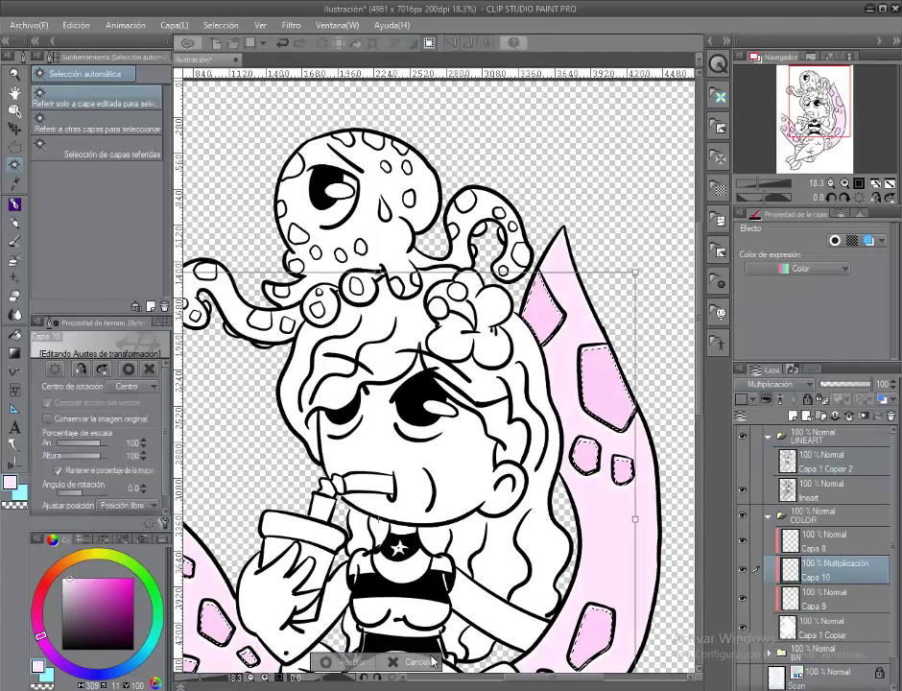
{"action": "left_click", "coordinate": [432, 659]}
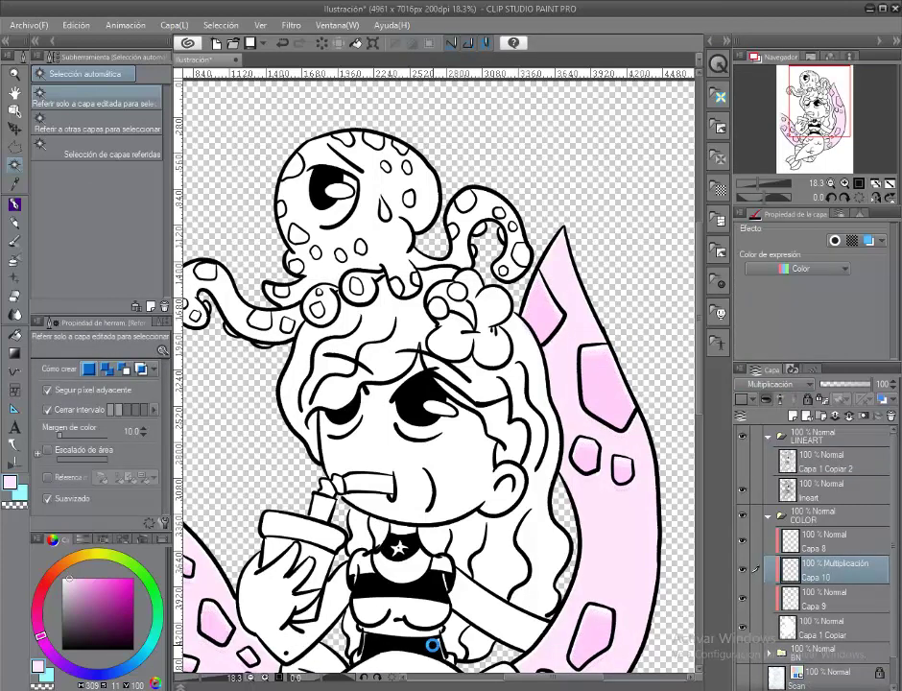
Step: Rename the tentacle base colour layer as TENTACULO and the Multiply spots layer as MANCHAS TENTACULO
{"action": "left_click", "coordinate": [825, 597]}
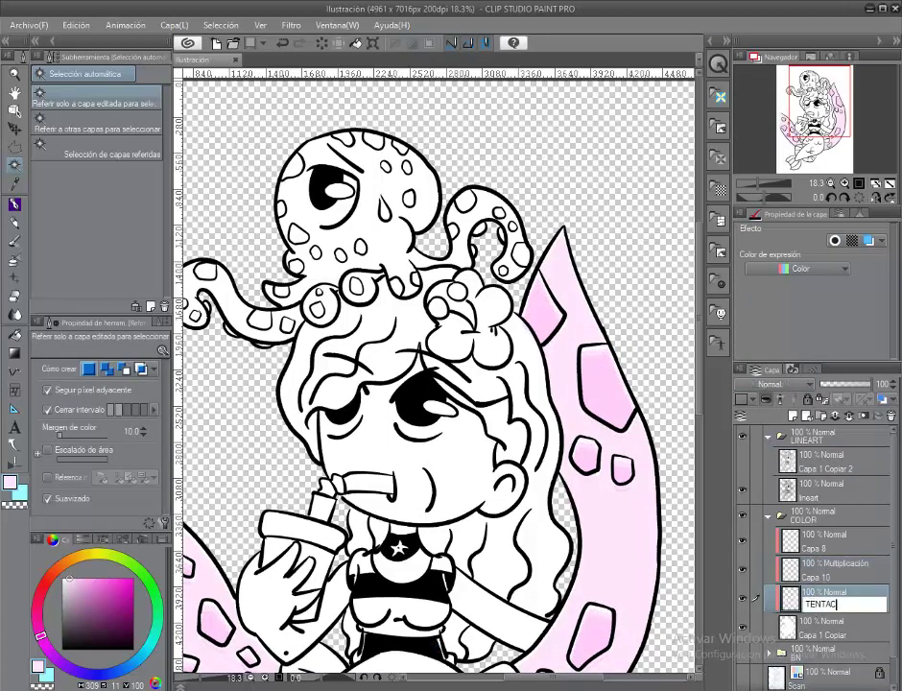
{"action": "left_click", "coordinate": [818, 580]}
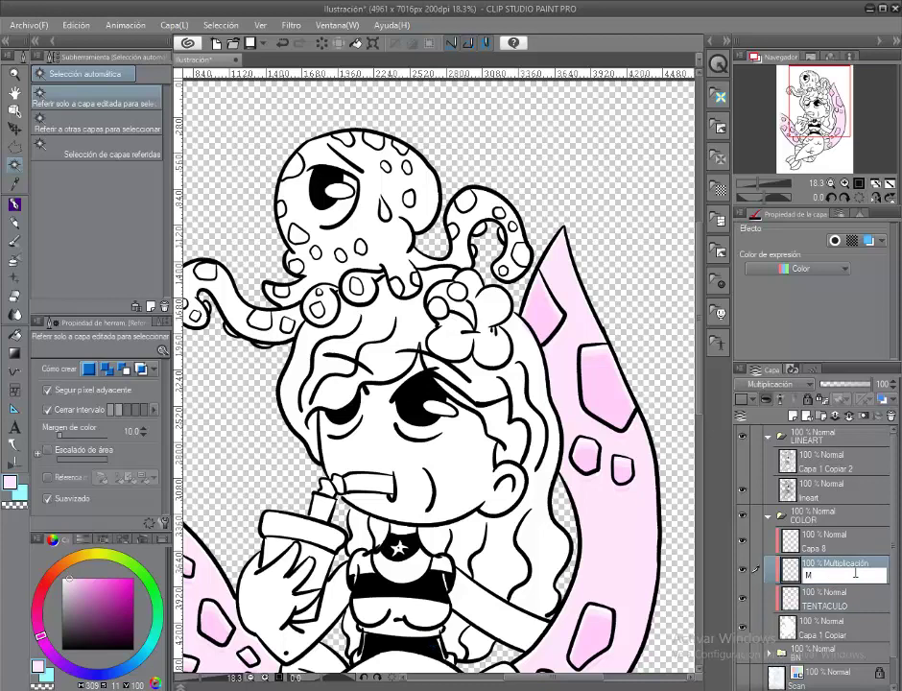
{"action": "type", "text": "O"}
{"action": "key", "text": "Return"}
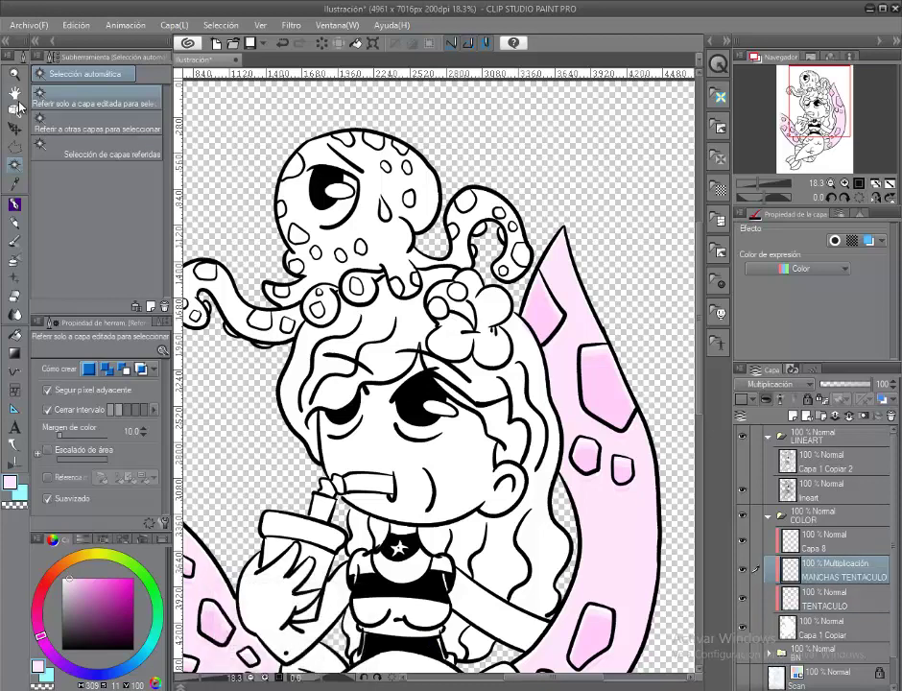
Step: Auto-select the octopus's head and all its arms on the merged line-art copy, Capa 1 Copiar 2
{"action": "left_click", "coordinate": [814, 471]}
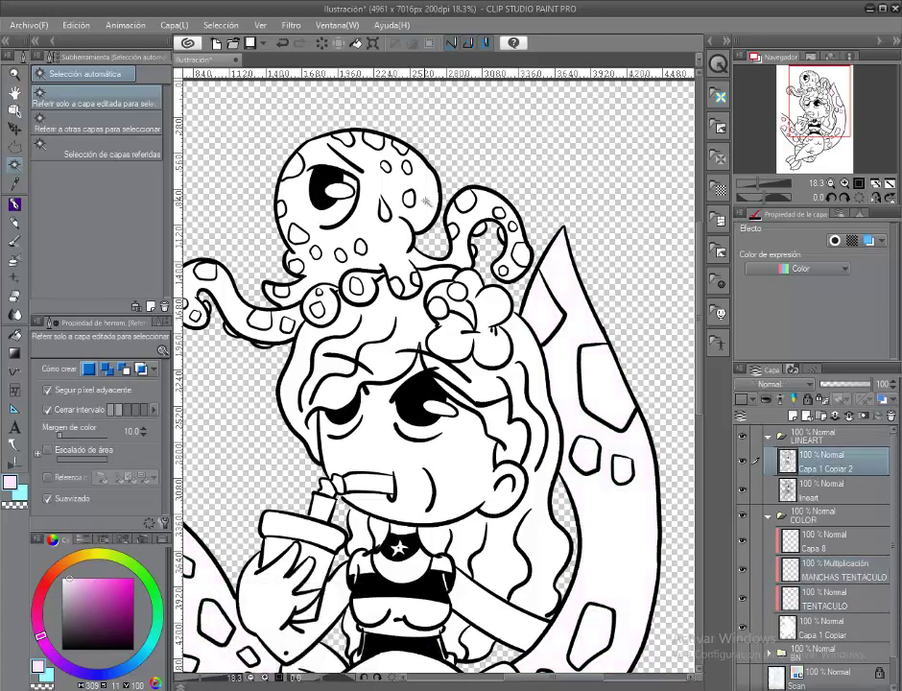
{"action": "scroll", "coordinate": [423, 230], "scroll_direction": "up", "scroll_amount": 3}
{"action": "left_click", "coordinate": [281, 330]}
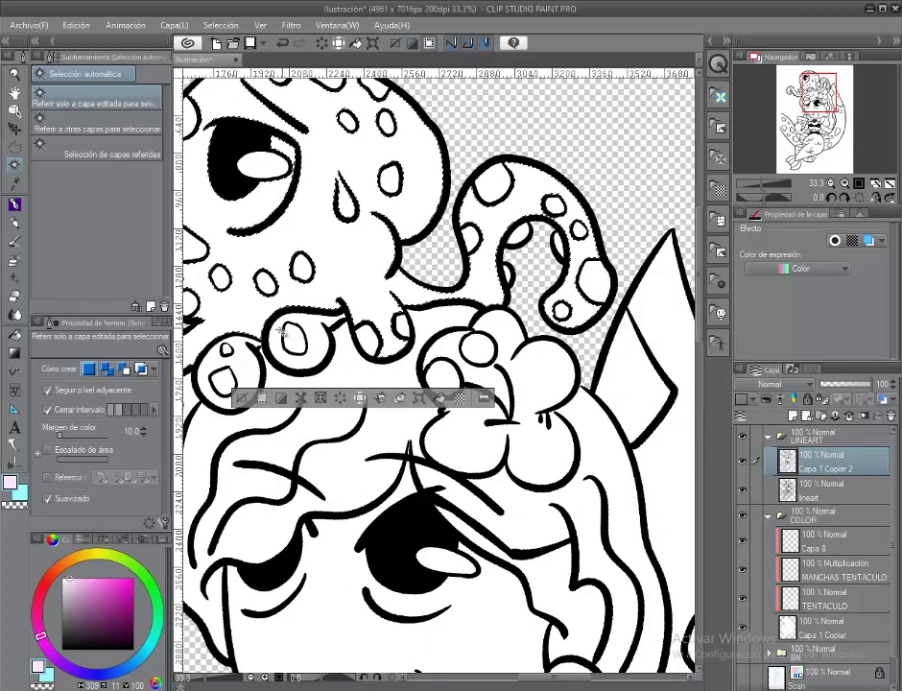
{"action": "scroll", "coordinate": [332, 448], "scroll_direction": "left", "scroll_amount": 5}
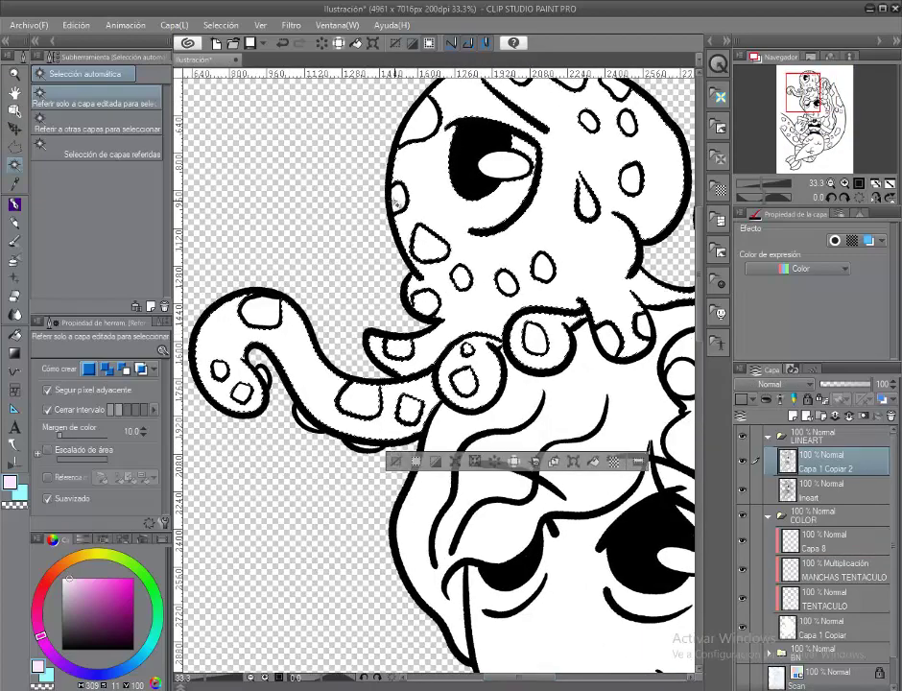
{"action": "left_click", "coordinate": [365, 446]}
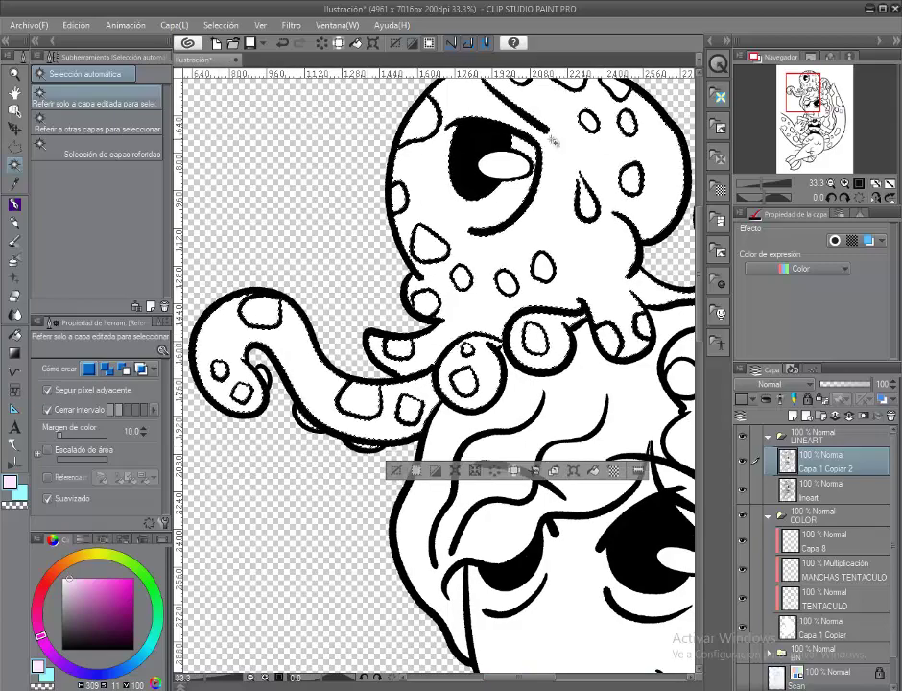
{"action": "left_click_drag", "start_coordinate": [553, 141], "coordinate": [418, 208]}
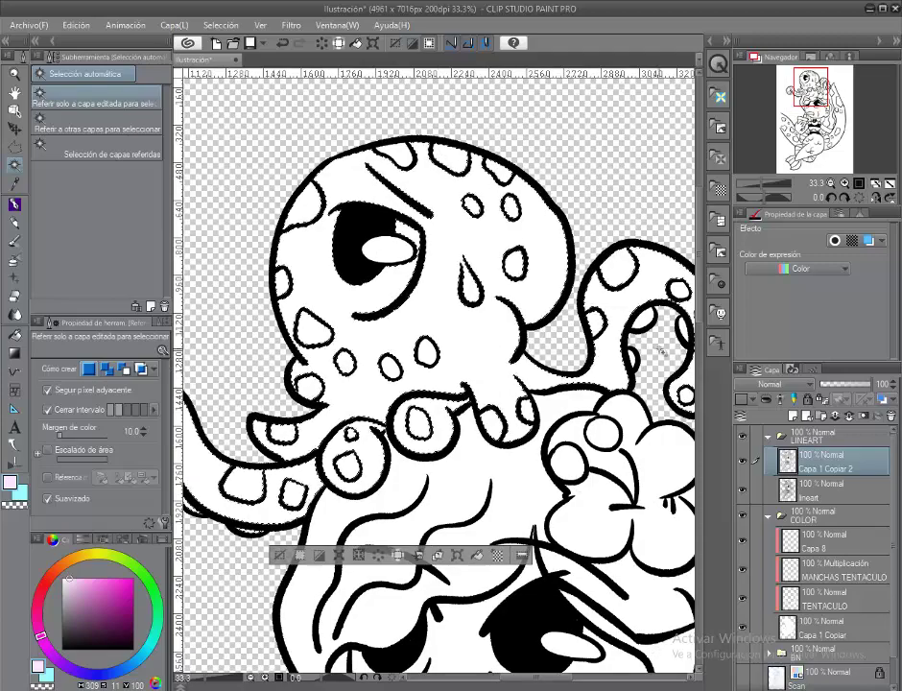
{"action": "left_click_drag", "start_coordinate": [659, 348], "coordinate": [508, 314]}
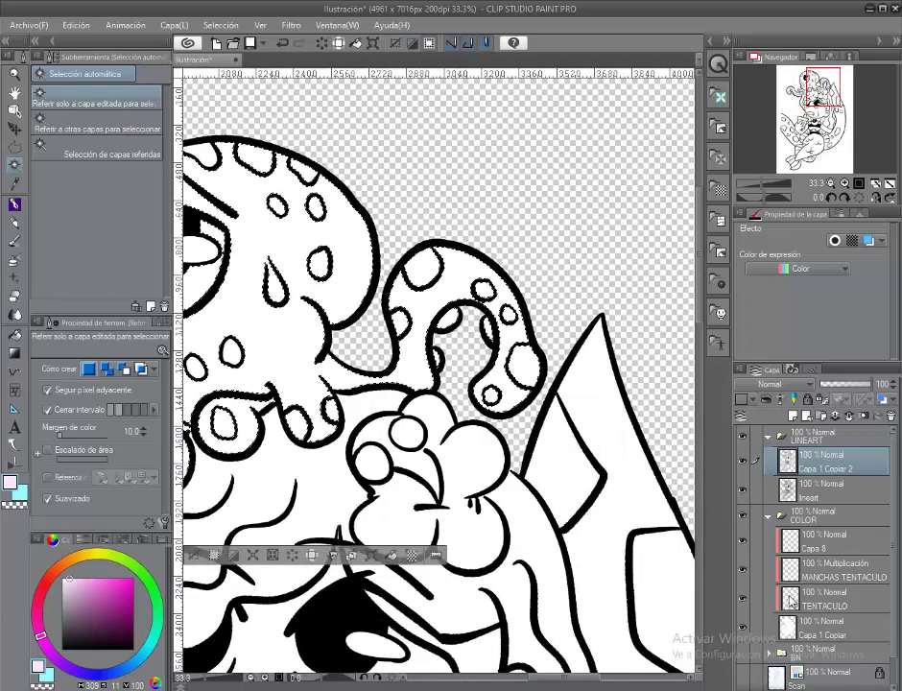
Step: Add a new layer above MANCHAS TENTACULO and fill the octopus selection with tan (H 33, S 32, V 81)
{"action": "key", "text": "ctrl+v"}
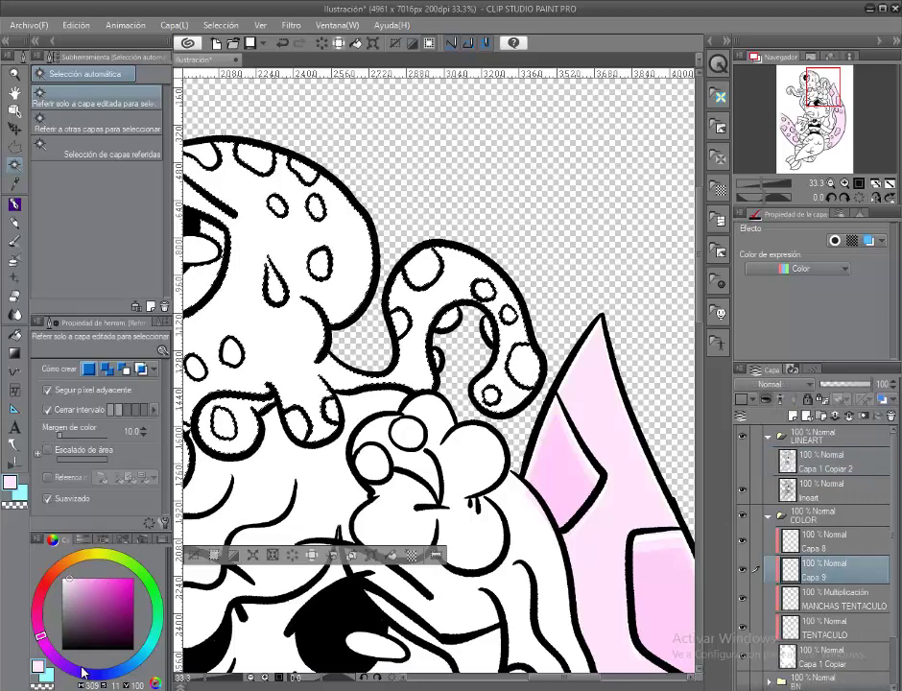
{"action": "left_click_drag", "start_coordinate": [83, 661], "coordinate": [73, 669]}
{"action": "left_click", "coordinate": [71, 567]}
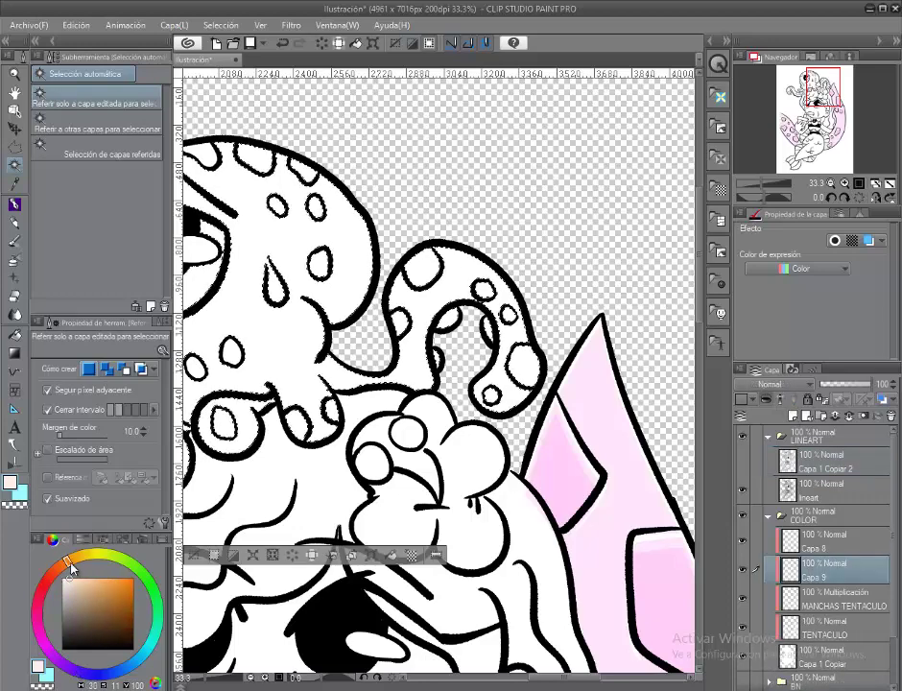
Step: Add the octopus's uncoloured spots to the selection, fill them with the same tan on the octopus layer, and deselect
{"action": "left_click", "coordinate": [824, 461]}
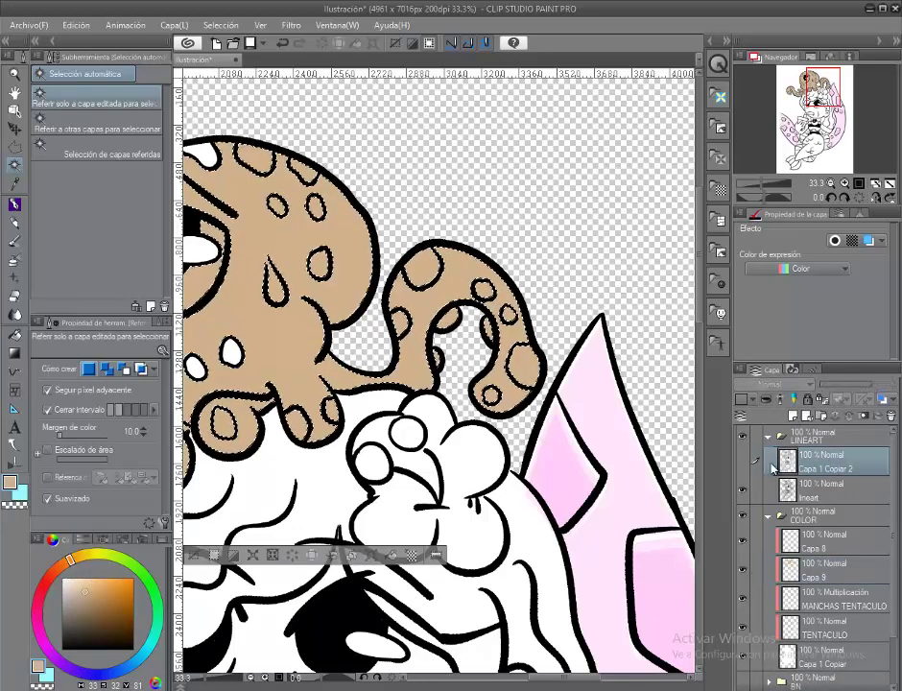
{"action": "left_click_drag", "start_coordinate": [422, 687], "coordinate": [676, 572]}
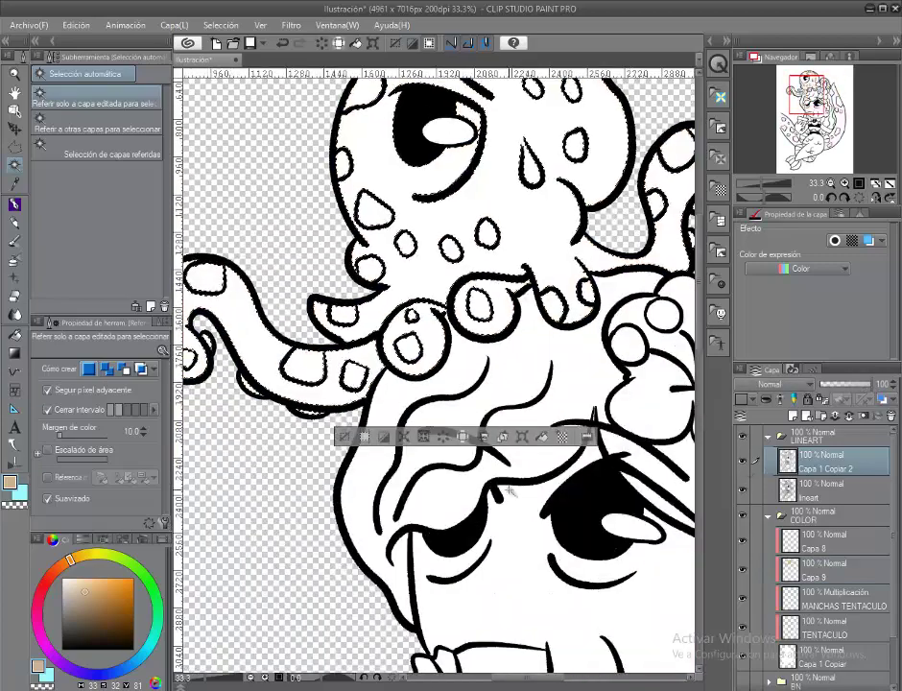
{"action": "left_click", "coordinate": [823, 571]}
{"action": "left_click", "coordinate": [543, 438]}
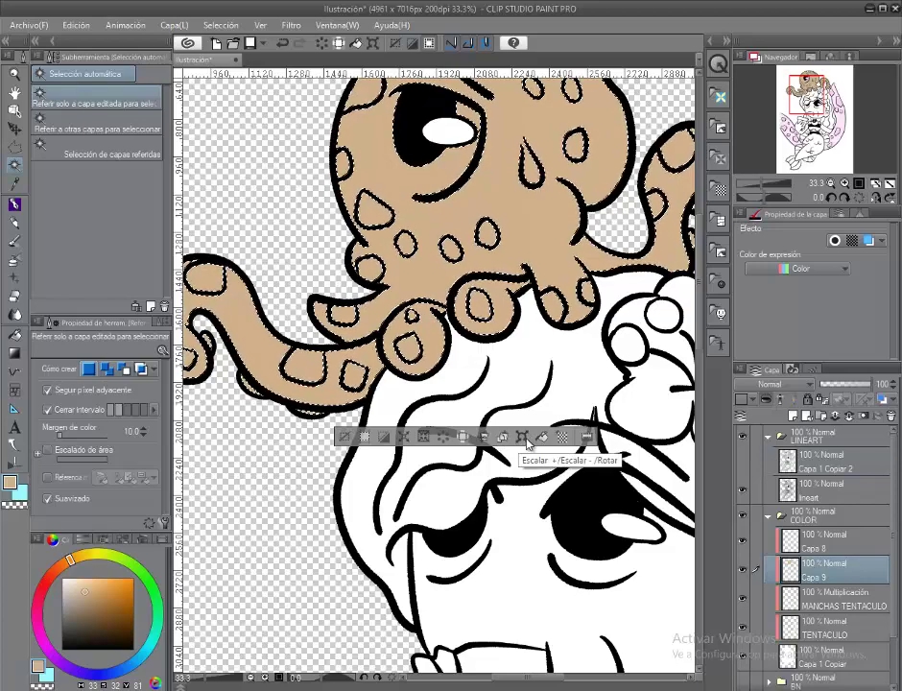
{"action": "left_click", "coordinate": [542, 438]}
{"action": "left_click", "coordinate": [518, 434]}
{"action": "key", "text": "ctrl+d"}
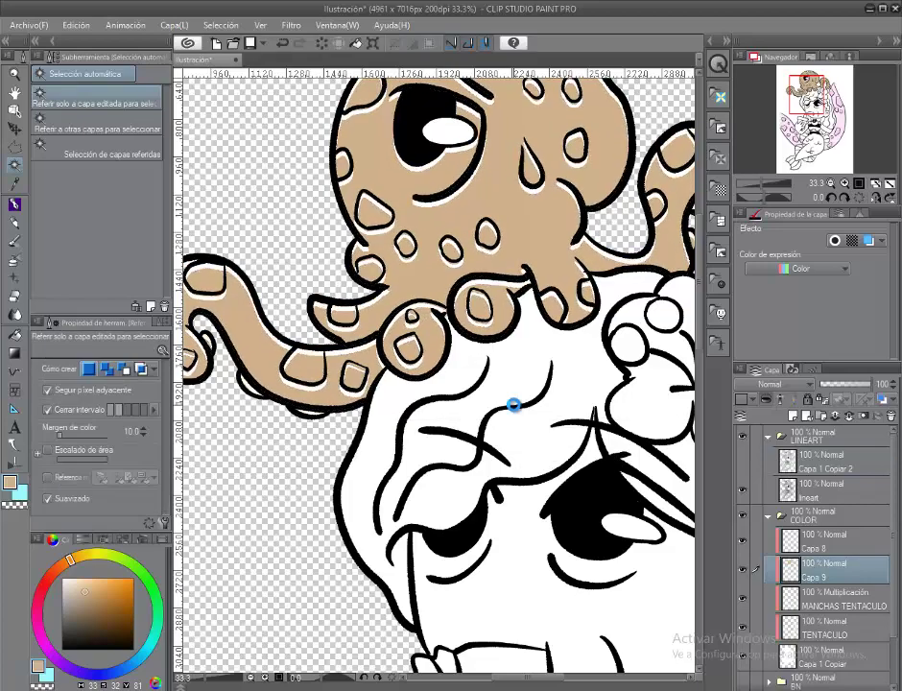
Step: Clear the tan from the white of the octopus's eye with the plumilla kenny pen and refine its edge at brush size 42.5
{"action": "scroll", "coordinate": [542, 123], "scroll_direction": "up", "scroll_amount": 2}
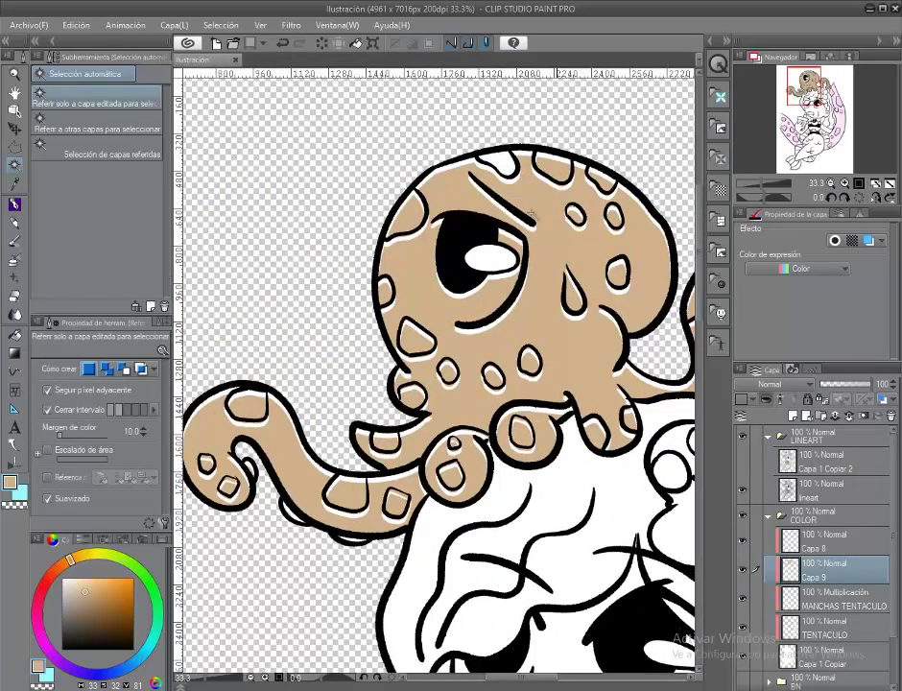
{"action": "key", "text": "p"}
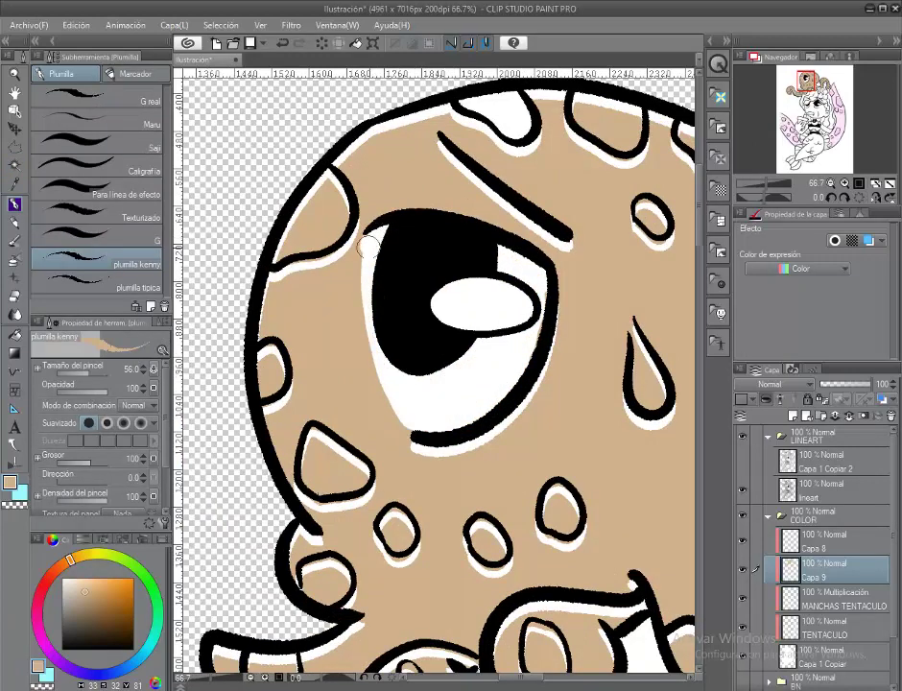
{"action": "scroll", "coordinate": [404, 388], "scroll_direction": "down", "scroll_amount": 2}
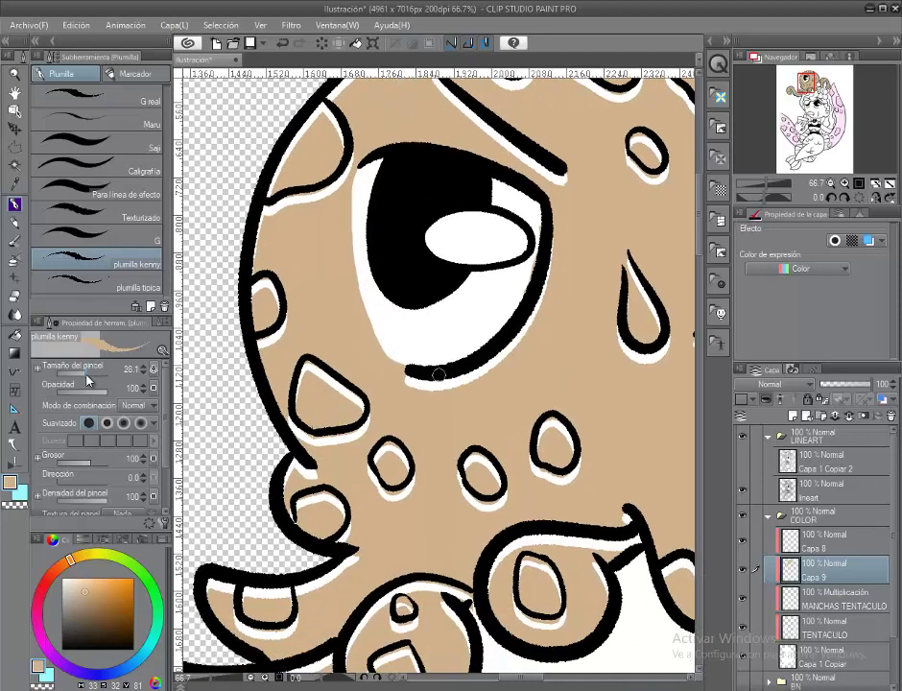
{"action": "left_click_drag", "start_coordinate": [344, 286], "coordinate": [350, 283]}
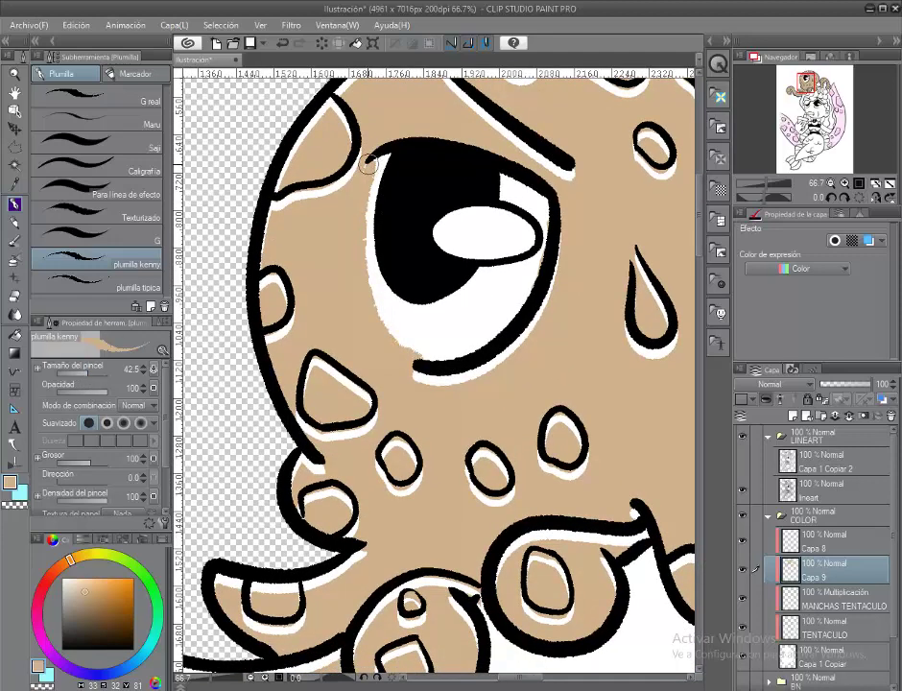
{"action": "scroll", "coordinate": [367, 165], "scroll_direction": "right", "scroll_amount": 2}
{"action": "scroll", "coordinate": [332, 288], "scroll_direction": "up", "scroll_amount": 3}
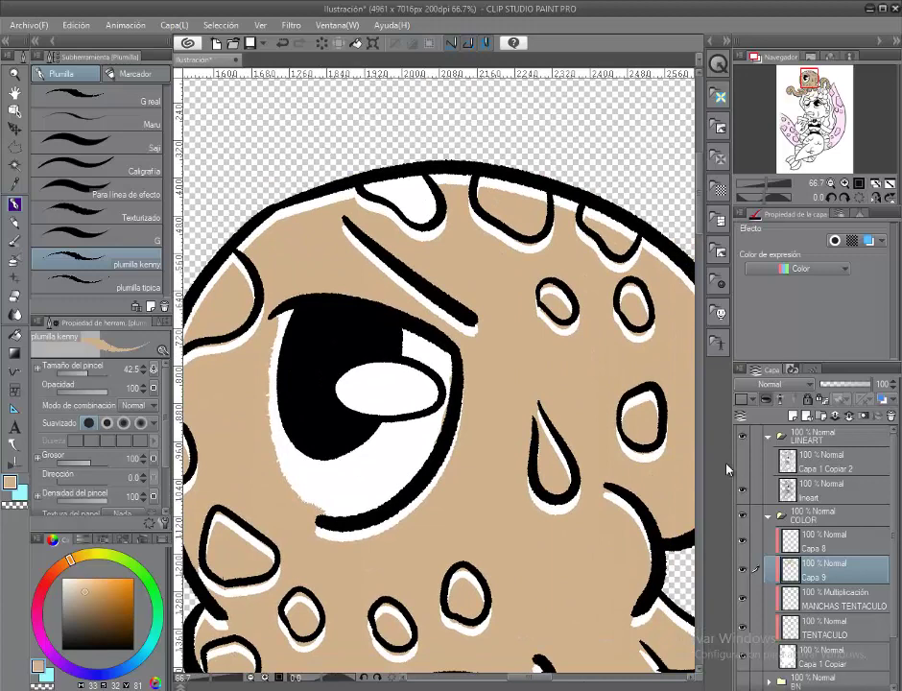
Step: Auto-select the unfilled white spot at the top of the octopus's head, fill it with the same tan, and deselect
{"action": "key", "text": "w"}
{"action": "left_click", "coordinate": [404, 200]}
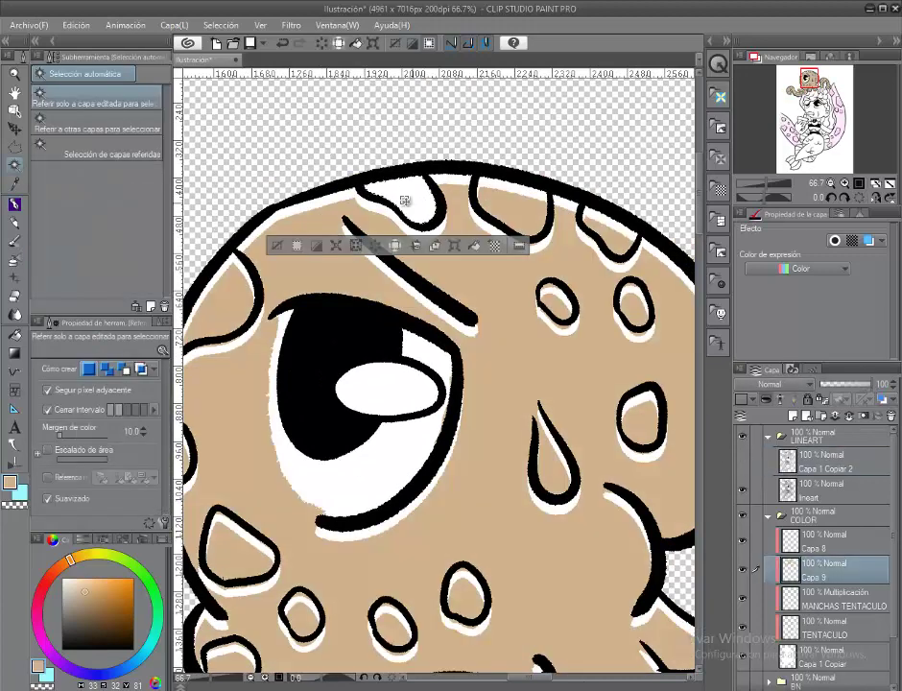
{"action": "left_click", "coordinate": [453, 251]}
{"action": "left_click", "coordinate": [434, 251]}
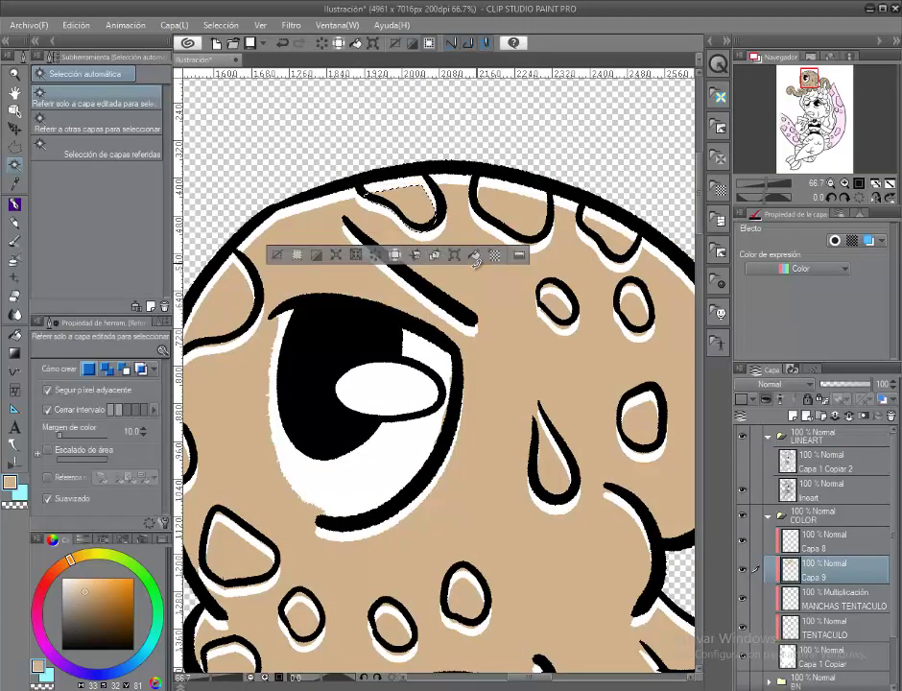
{"action": "key", "text": "ctrl+d"}
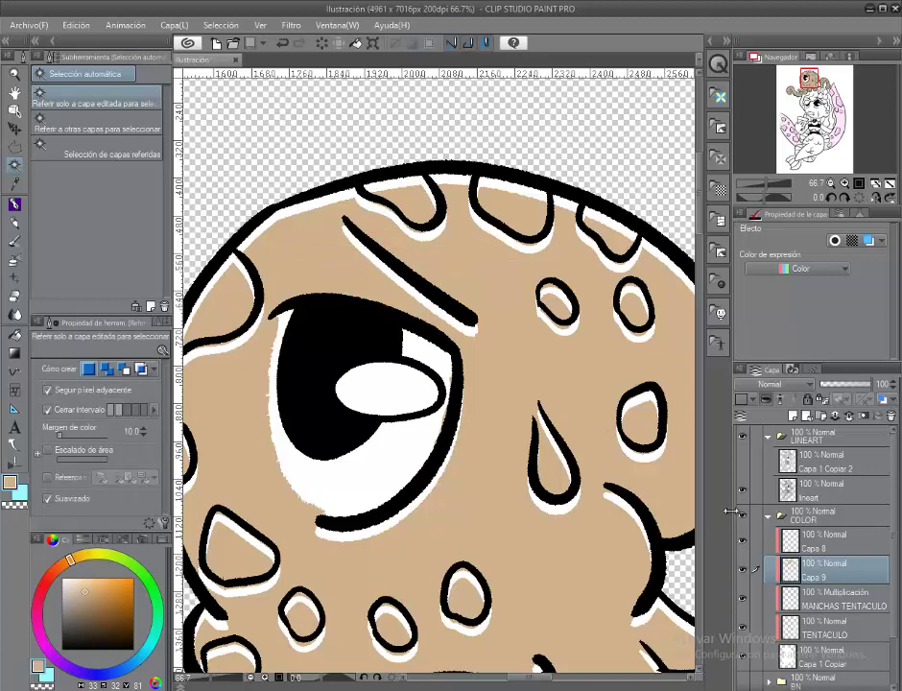
Step: Clear the tan from inside the teardrop beside the octopus's eye with the plumilla kenny pen
{"action": "left_click", "coordinate": [15, 206]}
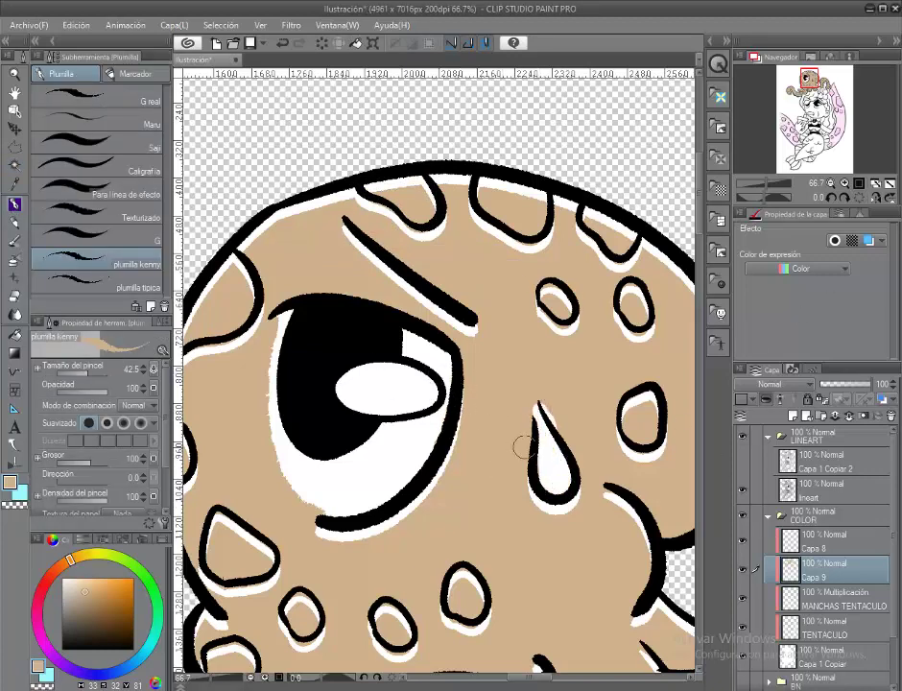
{"action": "left_click_drag", "start_coordinate": [557, 416], "coordinate": [490, 382]}
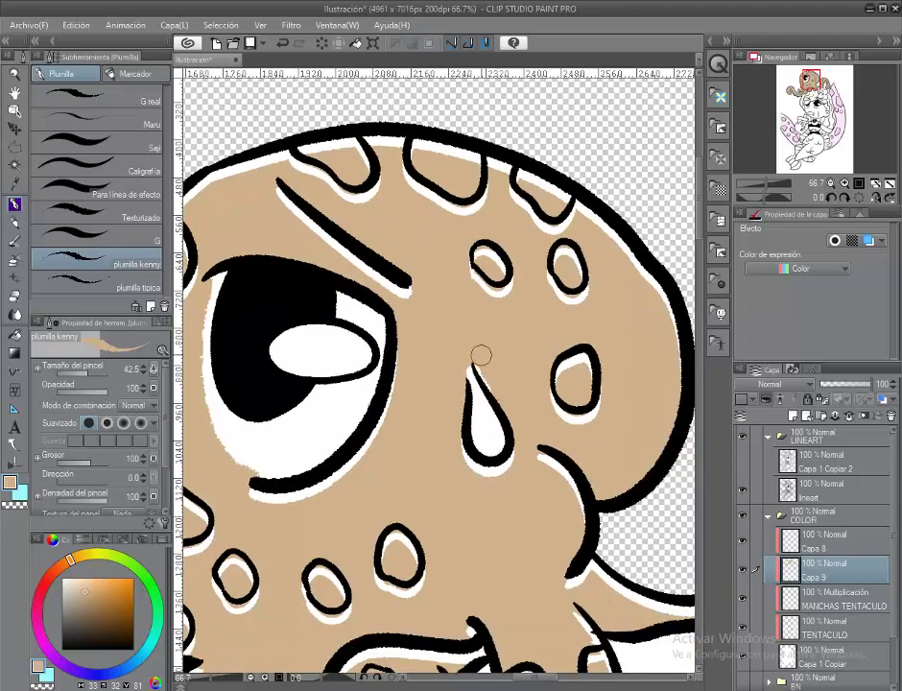
{"action": "scroll", "coordinate": [431, 363], "scroll_direction": "down", "scroll_amount": 5}
{"action": "scroll", "coordinate": [409, 338], "scroll_direction": "up", "scroll_amount": 5}
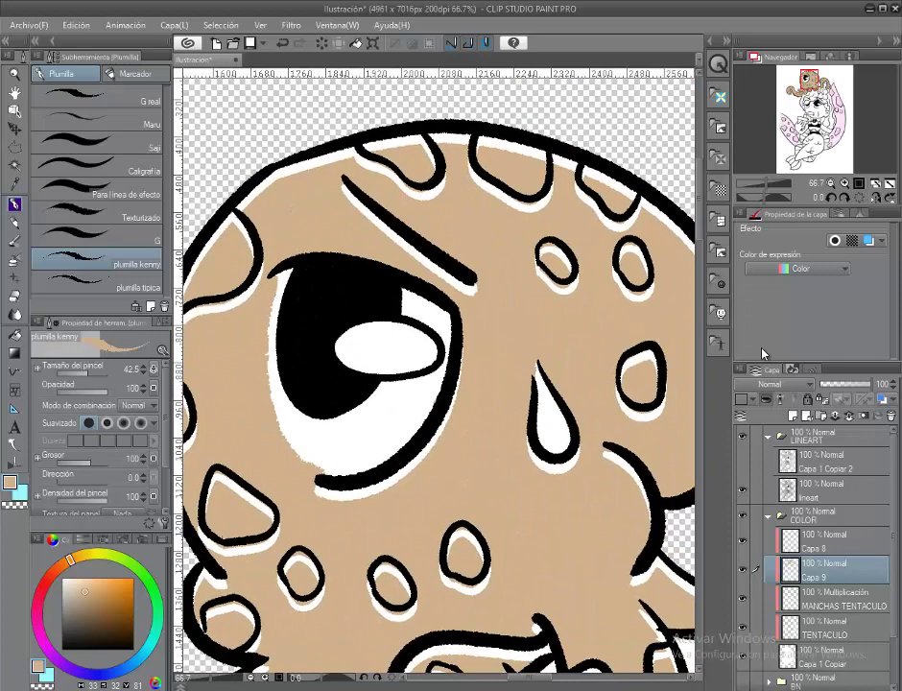
Step: Auto-select all the spots on the octopus's head and arms on the merged line-art copy, Capa 1 Copiar 2
{"action": "left_click", "coordinate": [742, 570]}
{"action": "left_click", "coordinate": [826, 461]}
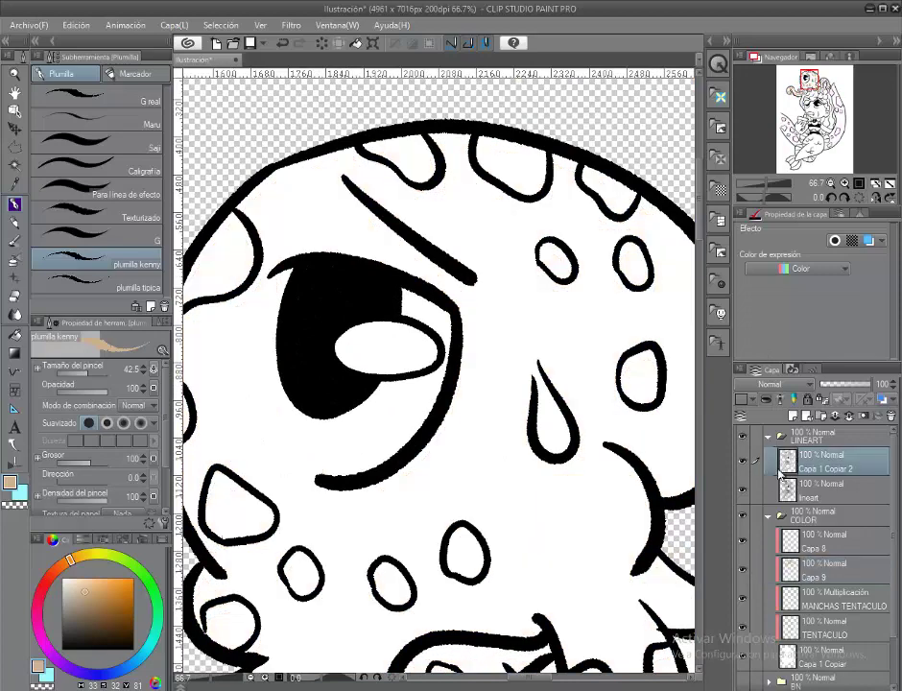
{"action": "key", "text": "w"}
{"action": "left_click", "coordinate": [624, 264]}
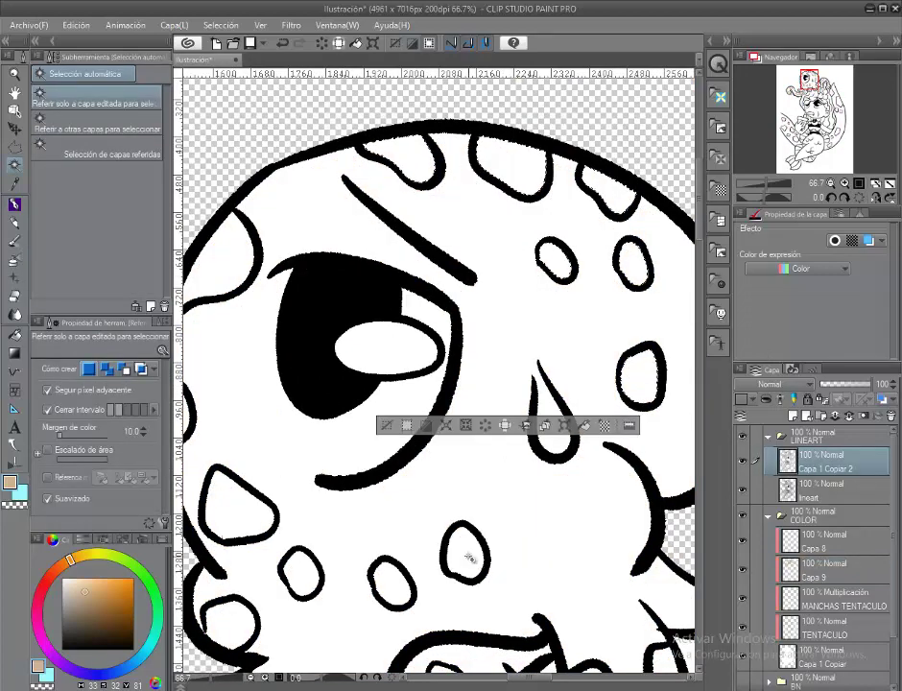
{"action": "scroll", "coordinate": [369, 430], "scroll_direction": "left", "scroll_amount": 3}
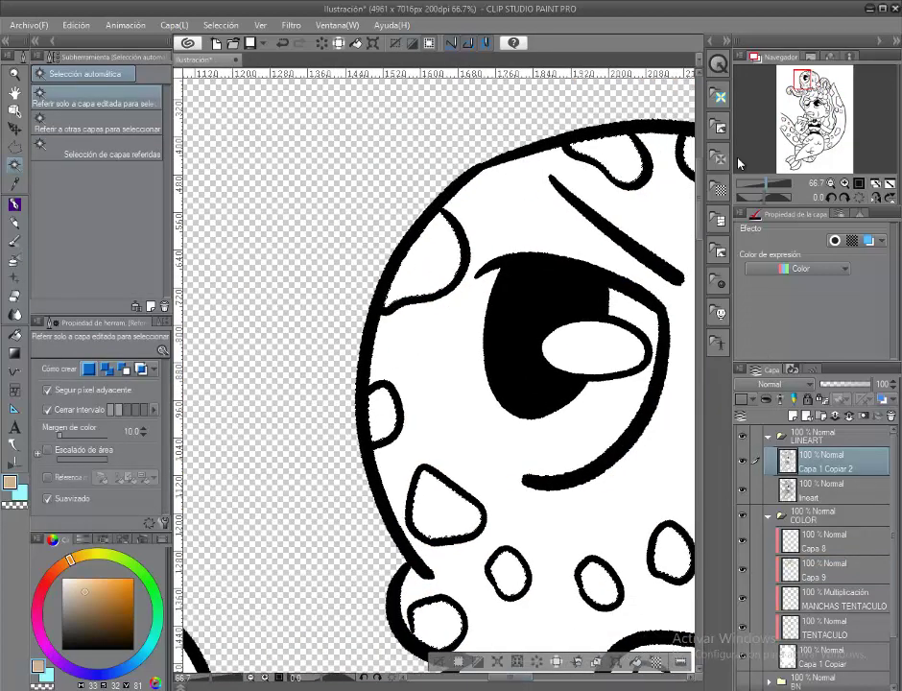
{"action": "scroll", "coordinate": [438, 375], "scroll_direction": "down", "scroll_amount": 10}
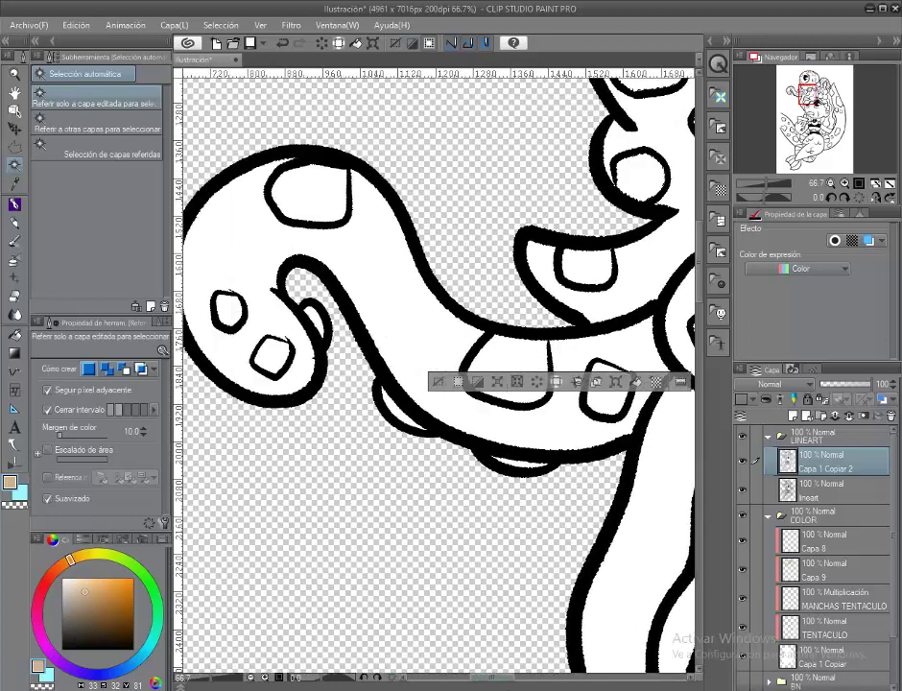
{"action": "scroll", "coordinate": [438, 375], "scroll_direction": "right", "scroll_amount": 5}
{"action": "scroll", "coordinate": [438, 375], "scroll_direction": "left", "scroll_amount": 6}
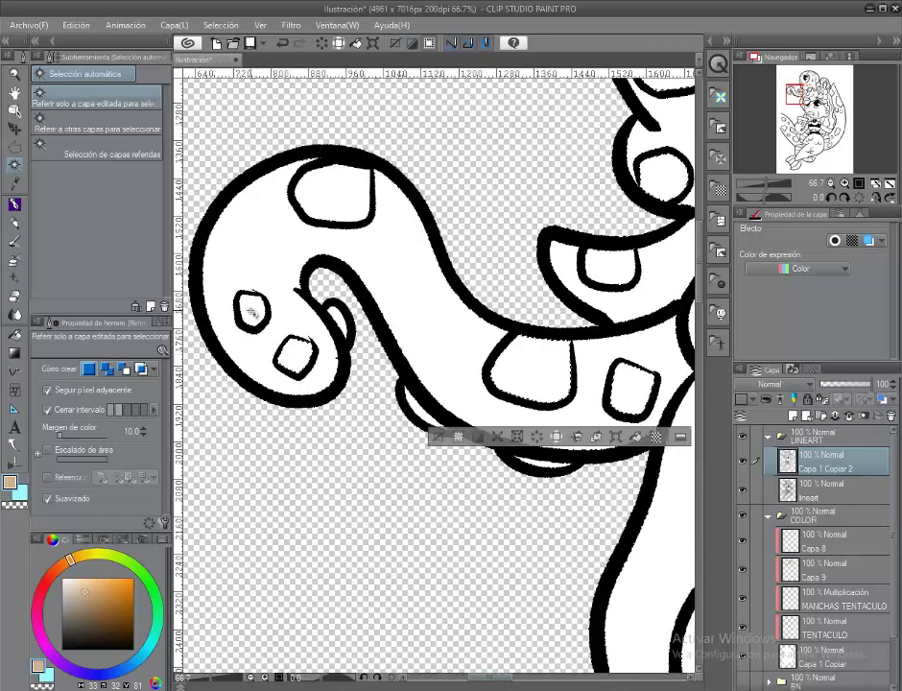
{"action": "scroll", "coordinate": [358, 328], "scroll_direction": "right", "scroll_amount": 10}
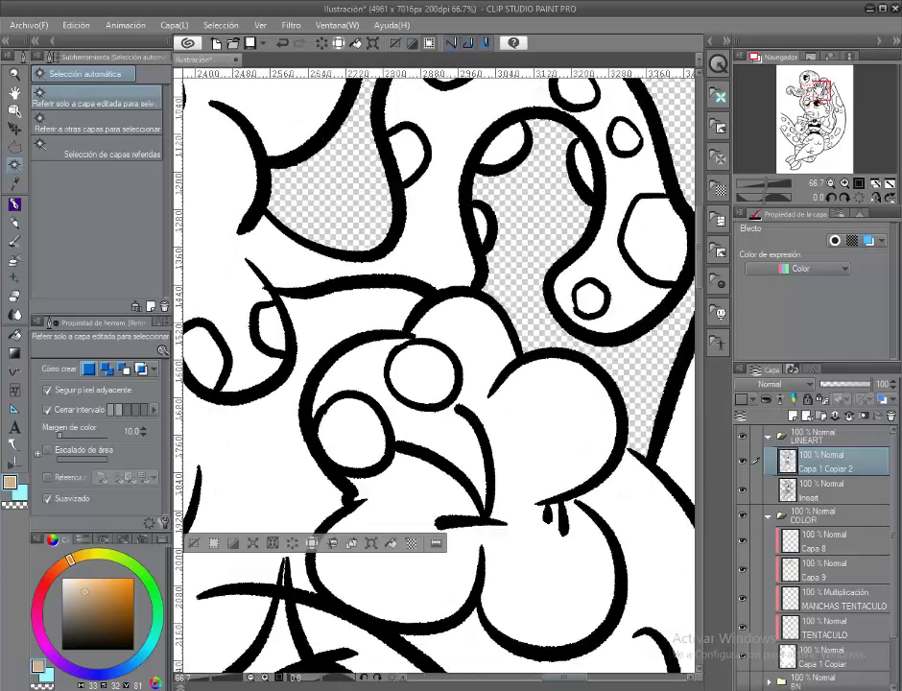
{"action": "scroll", "coordinate": [531, 193], "scroll_direction": "up", "scroll_amount": 5}
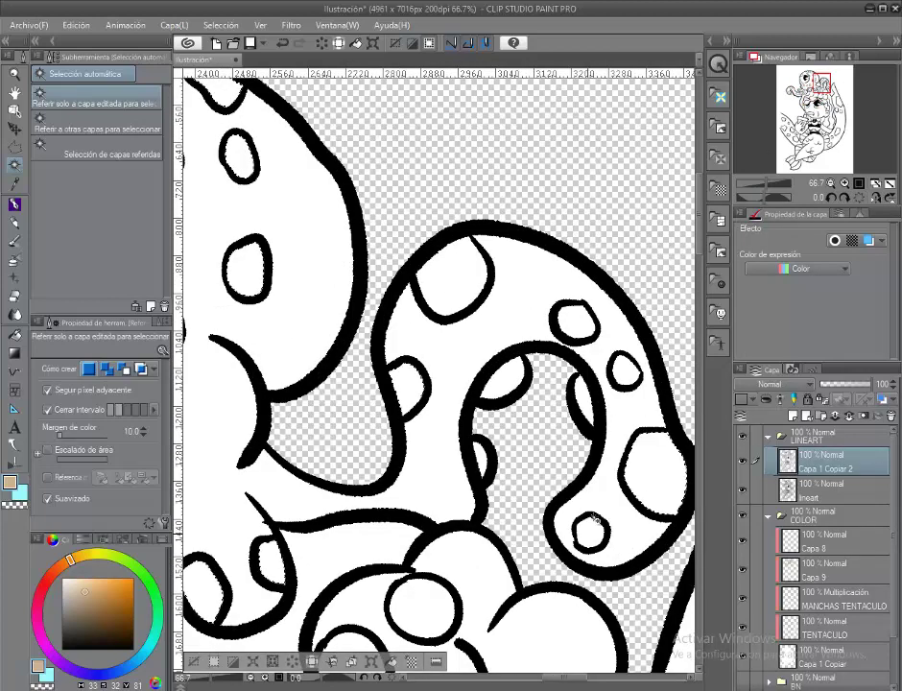
Step: Add a new layer above Capa 9, fill the selected spots with tan (H 33, S 32, V 81), and set its blending mode to Multiply
{"action": "left_click", "coordinate": [816, 571]}
{"action": "key", "text": "ctrl+v"}
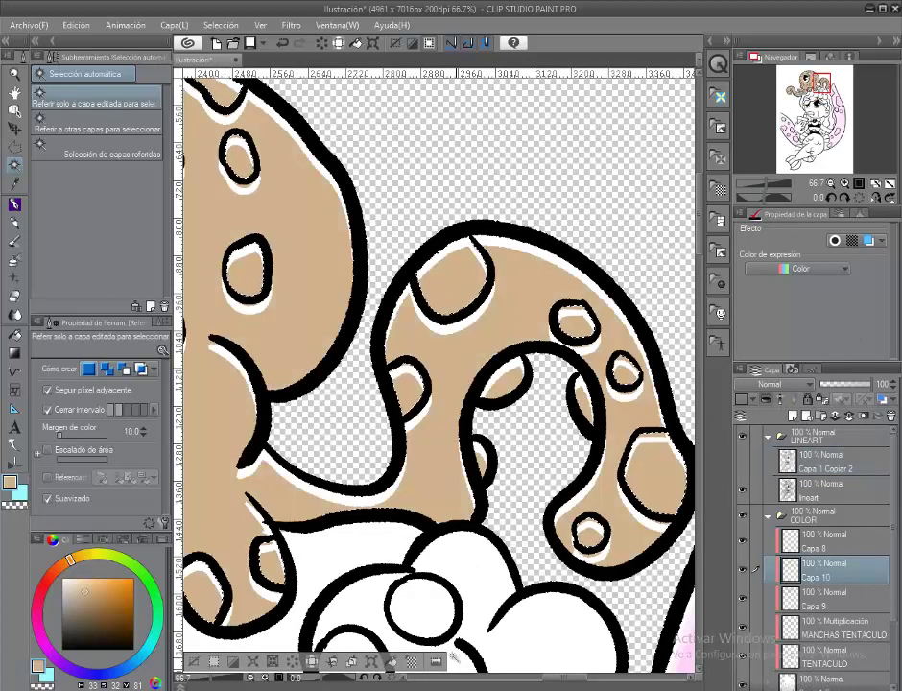
{"action": "left_click", "coordinate": [770, 384]}
{"action": "left_click", "coordinate": [759, 35]}
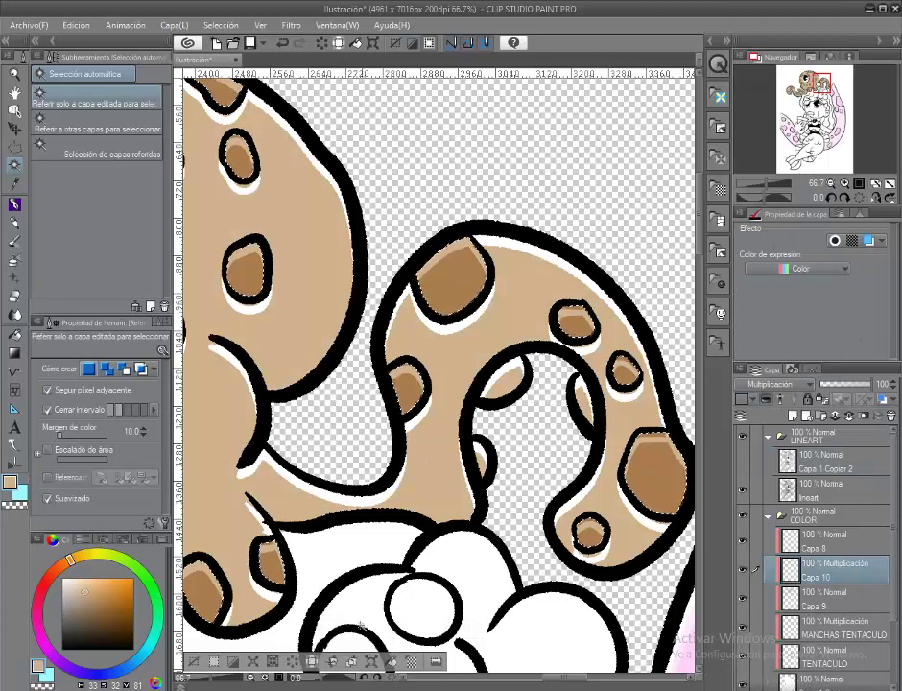
Step: Shift the octopus spots' fill slightly downward with a transform, apply it, and deselect
{"action": "key", "text": "ctrl+t"}
{"action": "key", "text": "Return"}
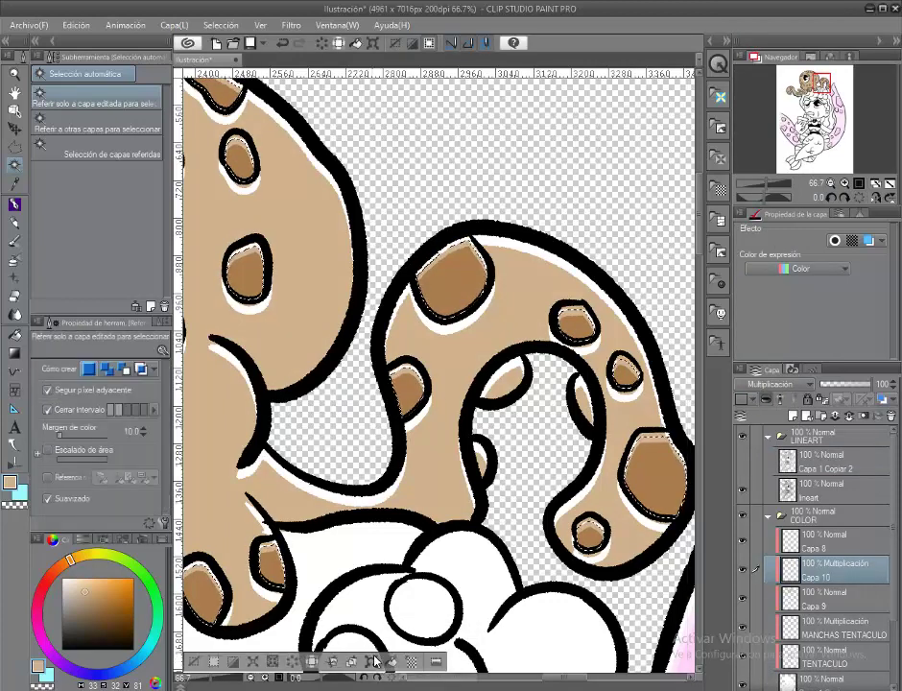
{"action": "left_click", "coordinate": [375, 660]}
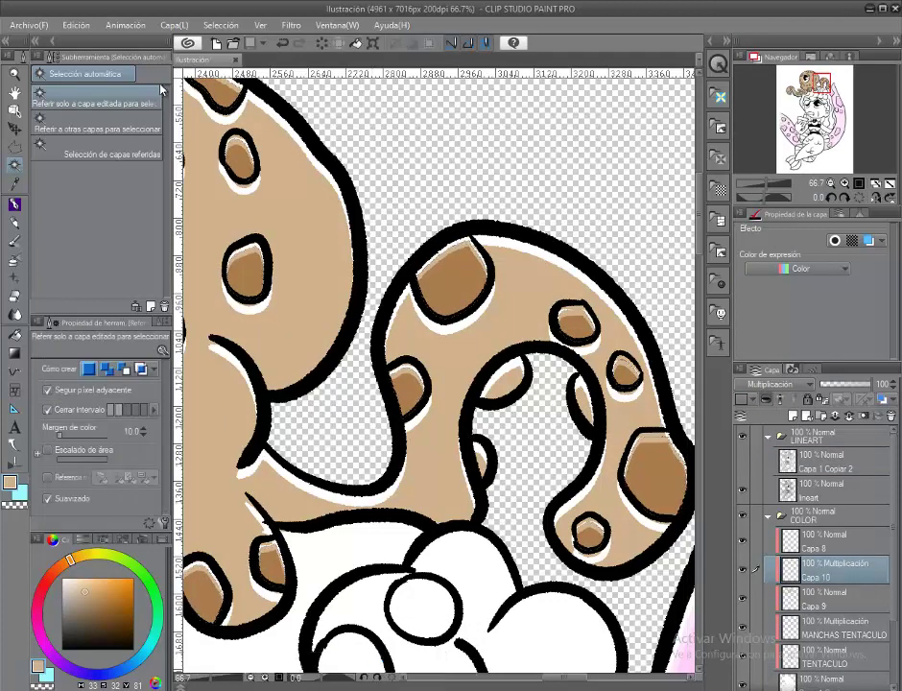
Step: Auto-select all sections of the mermaid's hair, including the locks around her torso, on the lineart layer
{"action": "left_click", "coordinate": [15, 92]}
{"action": "key", "text": "ctrl+0"}
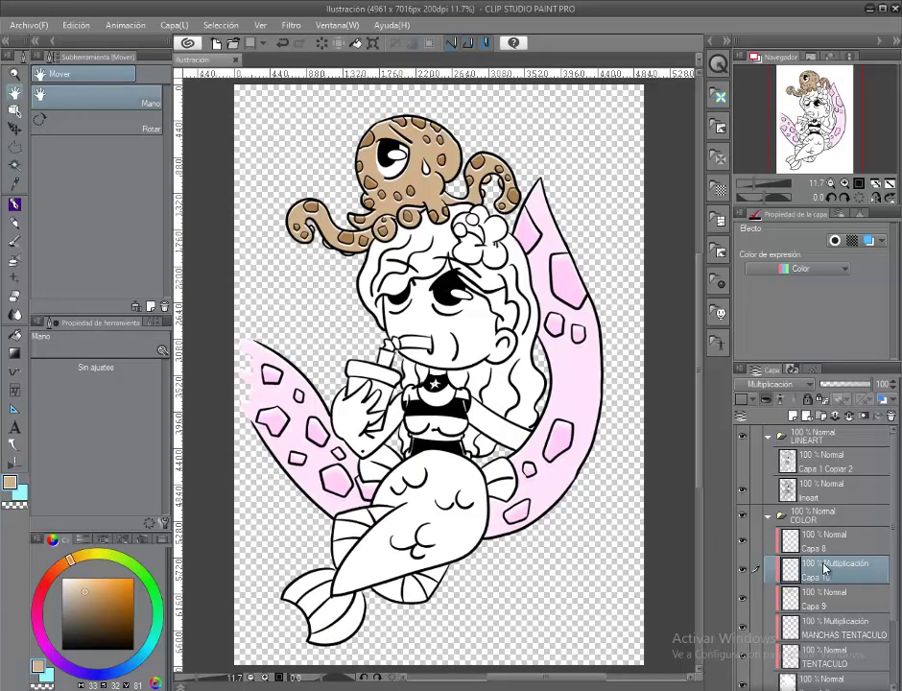
{"action": "left_click", "coordinate": [835, 491]}
{"action": "scroll", "coordinate": [384, 255], "scroll_direction": "up", "scroll_amount": 3}
{"action": "key", "text": "w"}
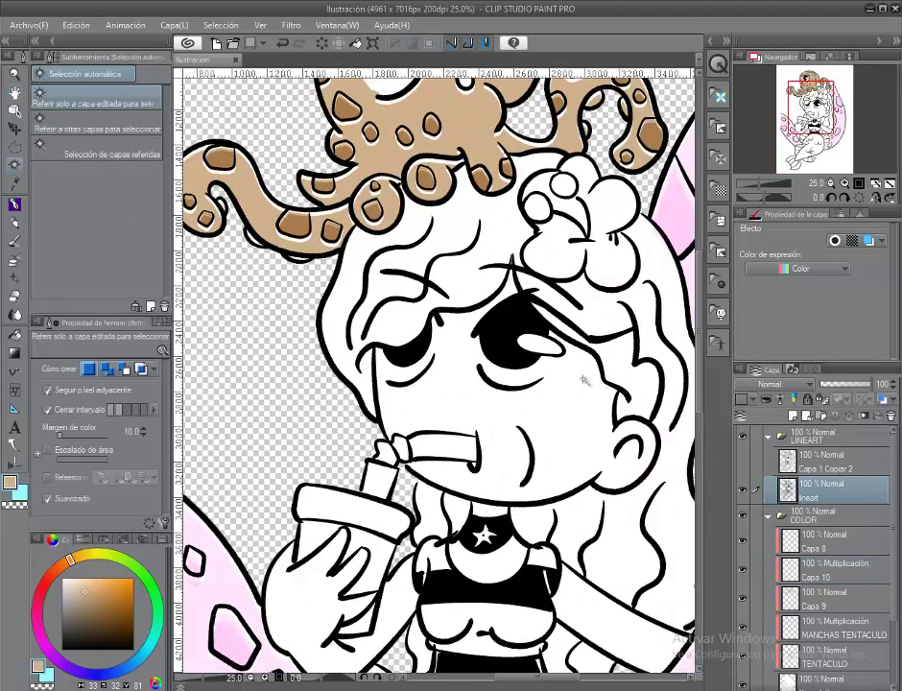
{"action": "left_click", "coordinate": [605, 319]}
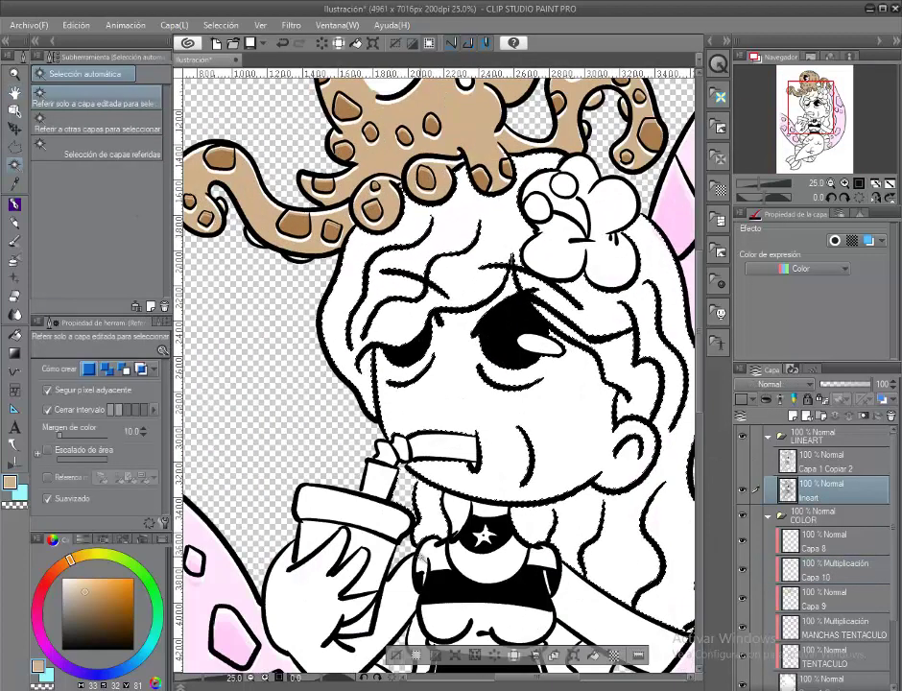
{"action": "left_click", "coordinate": [825, 461]}
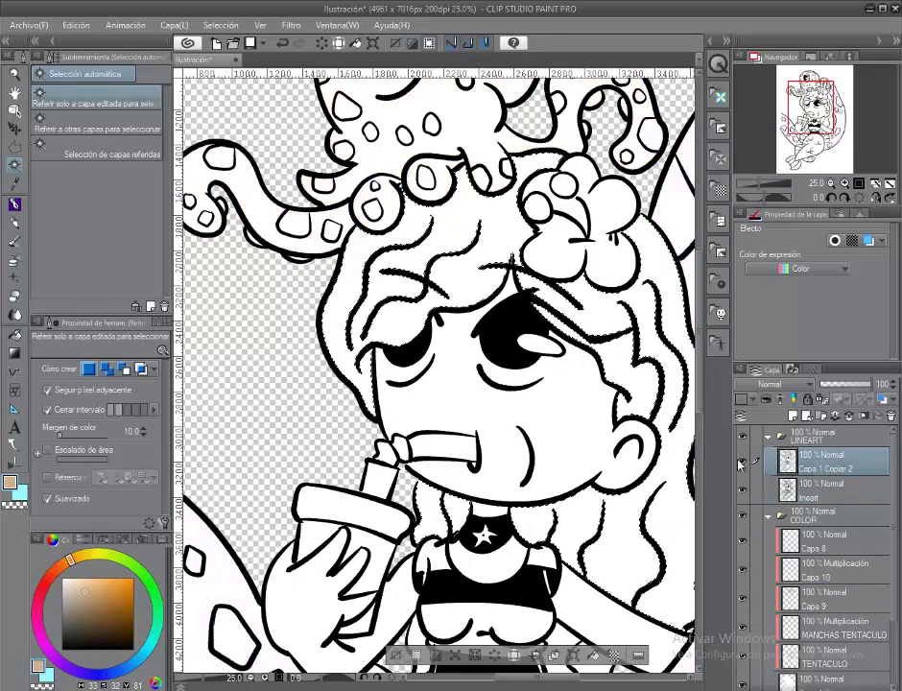
{"action": "left_click", "coordinate": [826, 490]}
{"action": "left_click_drag", "start_coordinate": [571, 635], "coordinate": [534, 370]}
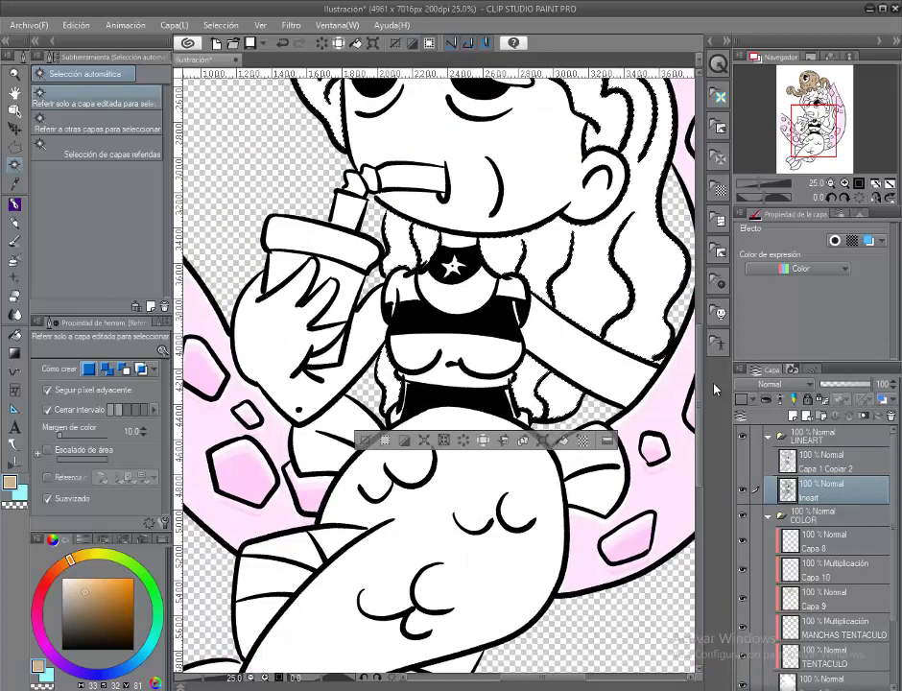
Step: Add a new layer above Capa 10 and fill the hair selection with mint green (H 150, S 26, V 94)
{"action": "left_click", "coordinate": [825, 578]}
{"action": "left_click", "coordinate": [793, 416]}
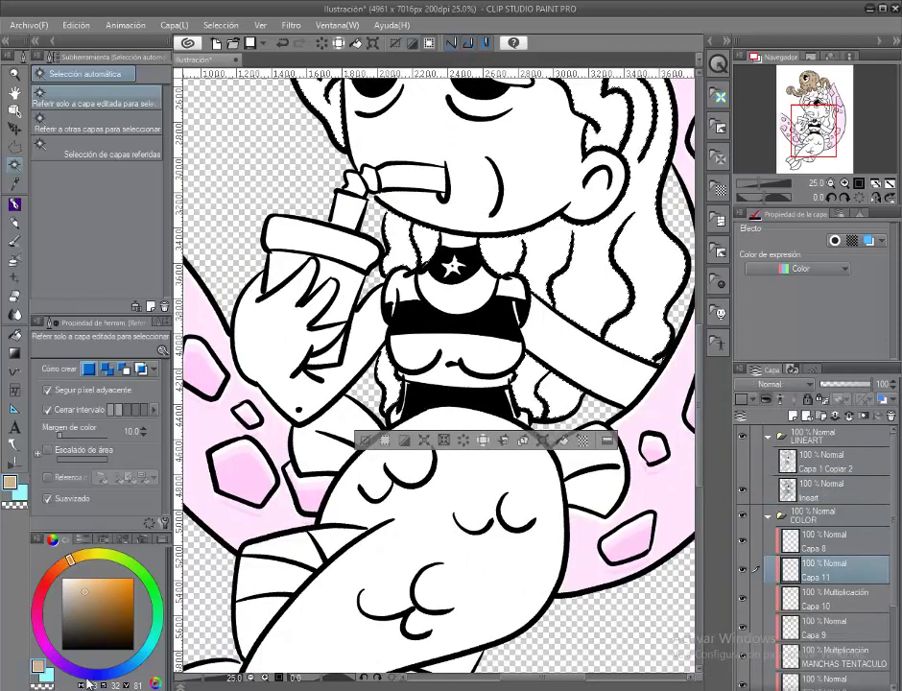
{"action": "left_click", "coordinate": [146, 650]}
{"action": "left_click", "coordinate": [564, 440]}
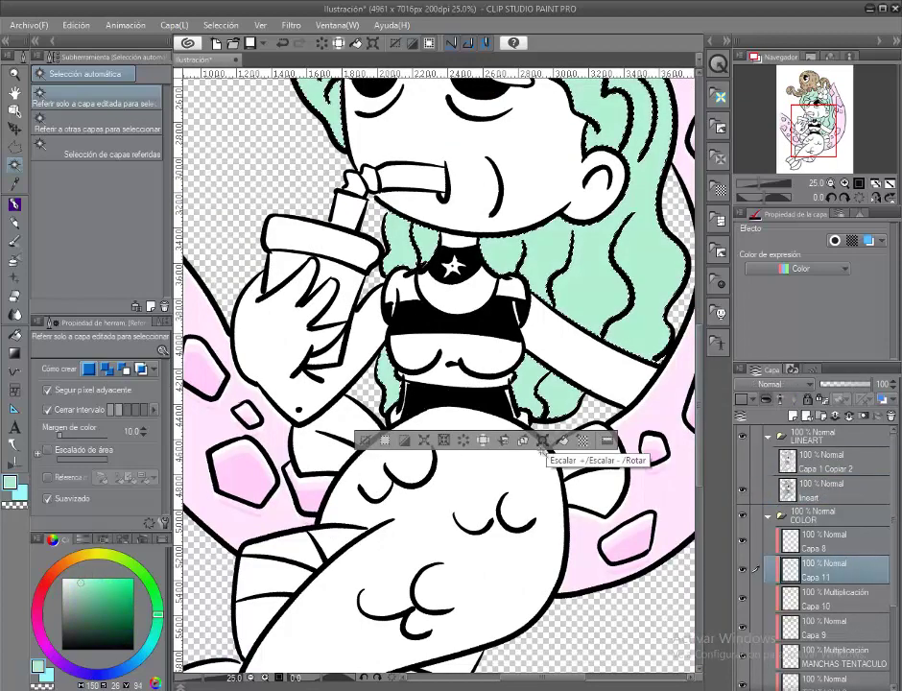
Step: Offset the mint hair fill slightly from the line art with a transform, apply it, and deselect
{"action": "left_click", "coordinate": [543, 440]}
{"action": "left_click", "coordinate": [550, 441]}
{"action": "key", "text": "ctrl+d"}
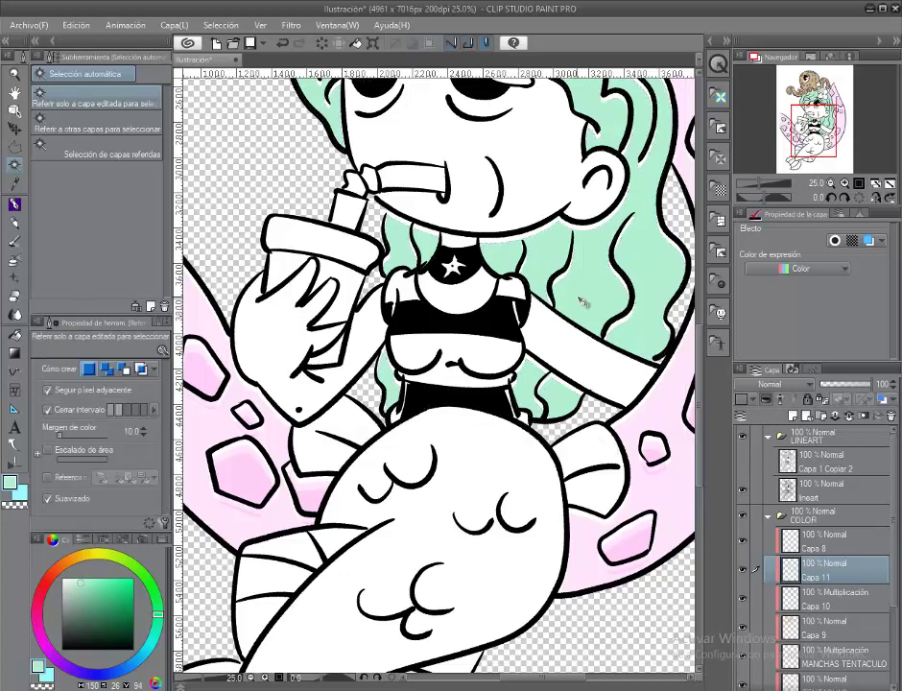
Step: Rename the hair layer as PELO, the octopus base layer as PULPO, and its Multiply spots layer as MANCHAS DE PULPO
{"action": "double_click", "coordinate": [814, 635]}
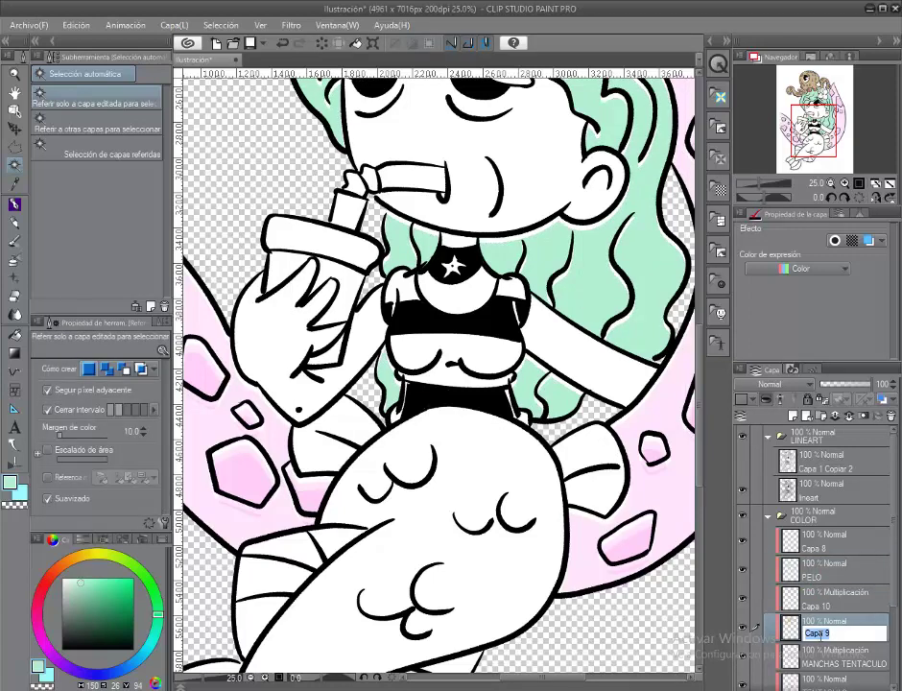
{"action": "double_click", "coordinate": [818, 606]}
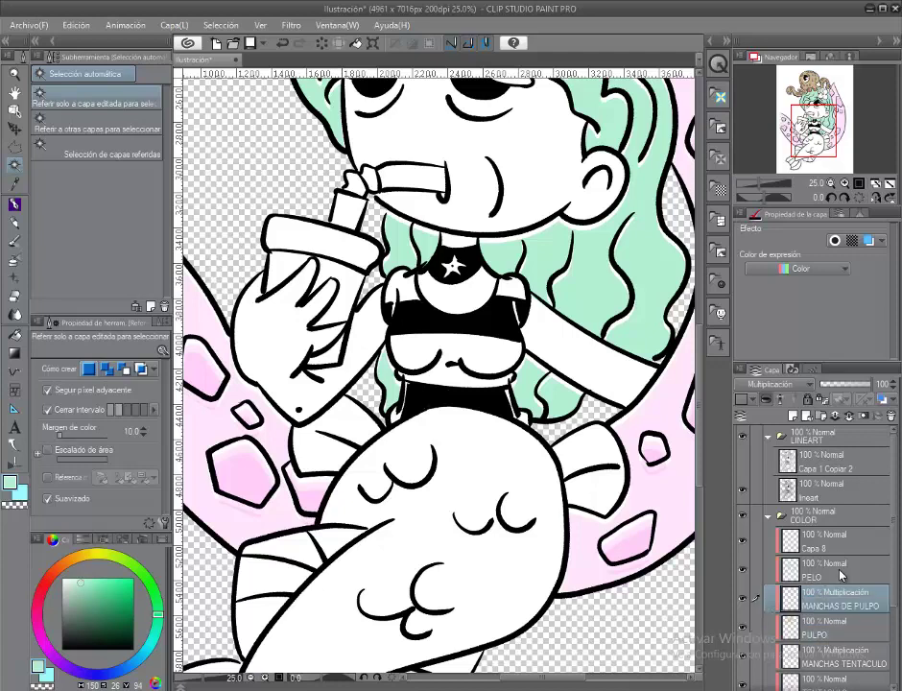
Step: Auto-select the petals of the flower in the mermaid's hair on the lineart layer
{"action": "scroll", "coordinate": [432, 384], "scroll_direction": "down", "scroll_amount": 3}
{"action": "left_click", "coordinate": [801, 485]}
{"action": "scroll", "coordinate": [432, 288], "scroll_direction": "up", "scroll_amount": 3}
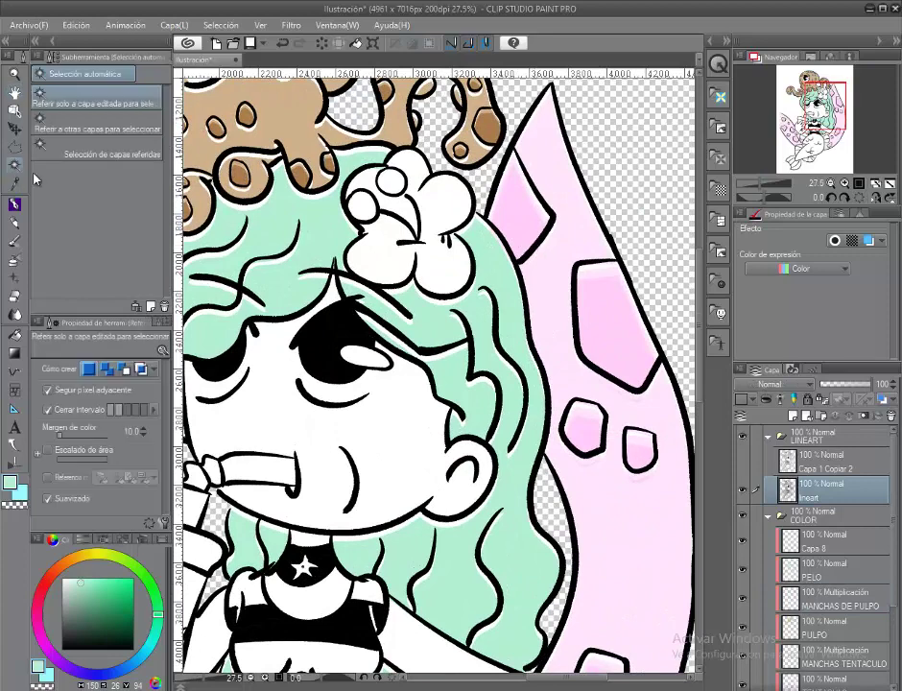
Step: Add a new layer above PELO, fill the flower petals with coral (H 11, S 53, V 100) and offset the fill slightly from the line art
{"action": "left_click", "coordinate": [816, 571]}
{"action": "left_click", "coordinate": [752, 415]}
{"action": "left_click", "coordinate": [50, 574]}
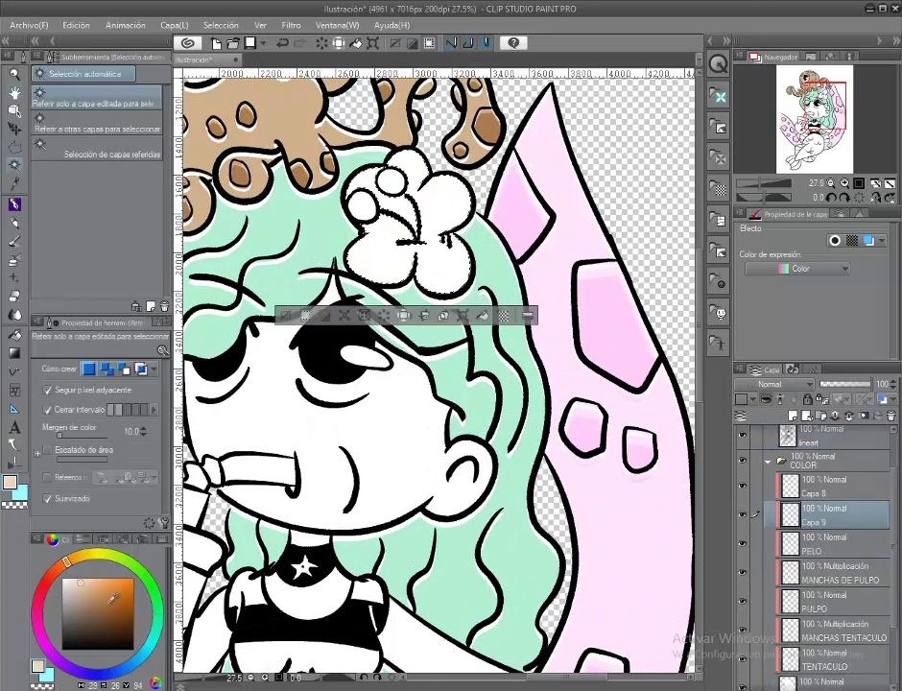
{"action": "left_click", "coordinate": [485, 322]}
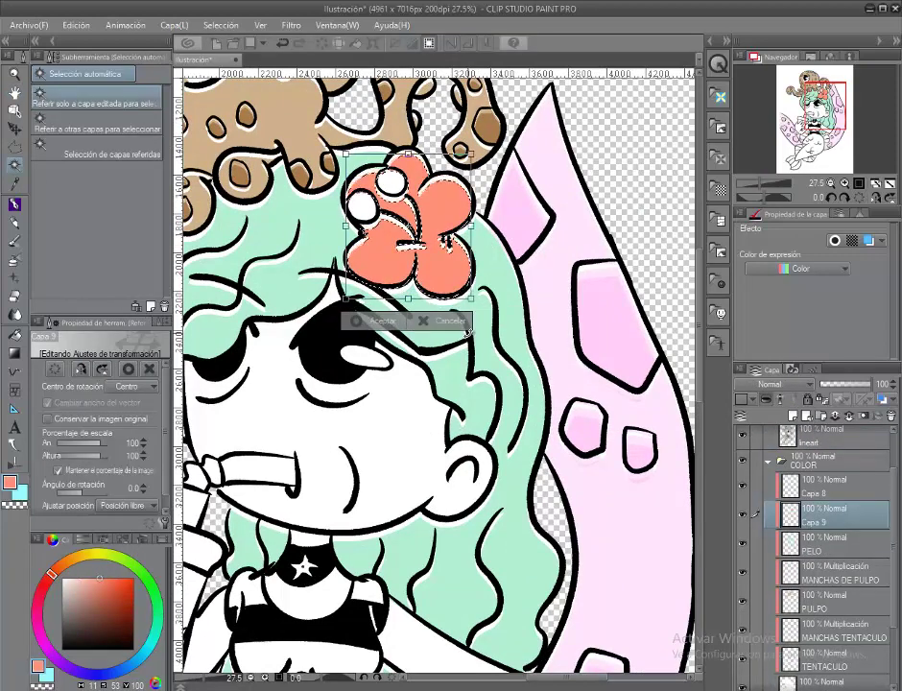
{"action": "key", "text": "ctrl+d"}
Step: Auto-select the two round flower centres on the lineart layer and fill them with yellow (H 59, S 53, V 100) on the petal layer
{"action": "left_click", "coordinate": [274, 285], "text": "ctrl+shift"}
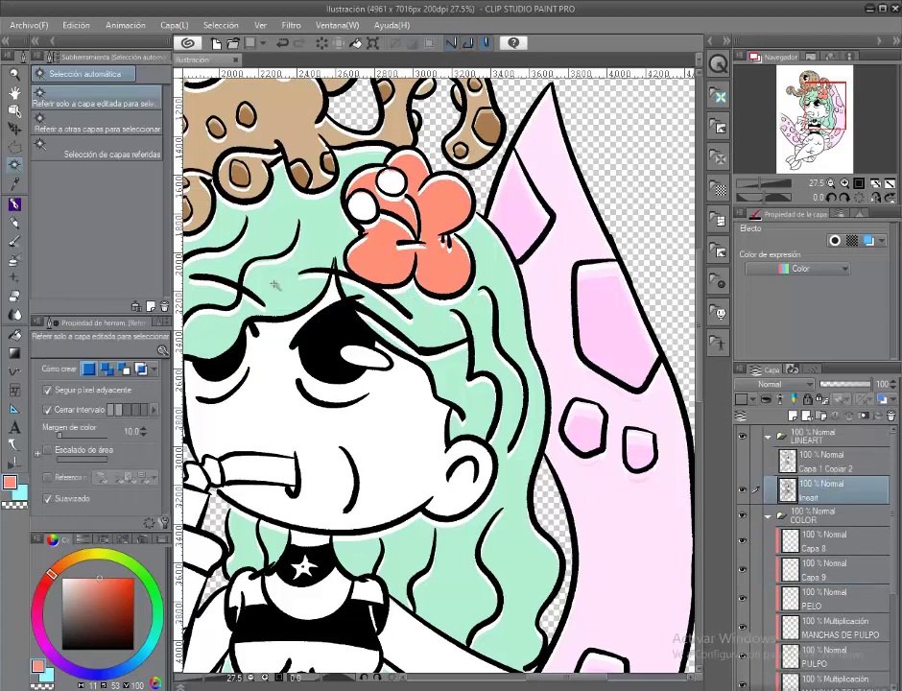
{"action": "left_click", "coordinate": [362, 206]}
{"action": "left_click", "coordinate": [816, 571]}
{"action": "left_click", "coordinate": [99, 554]}
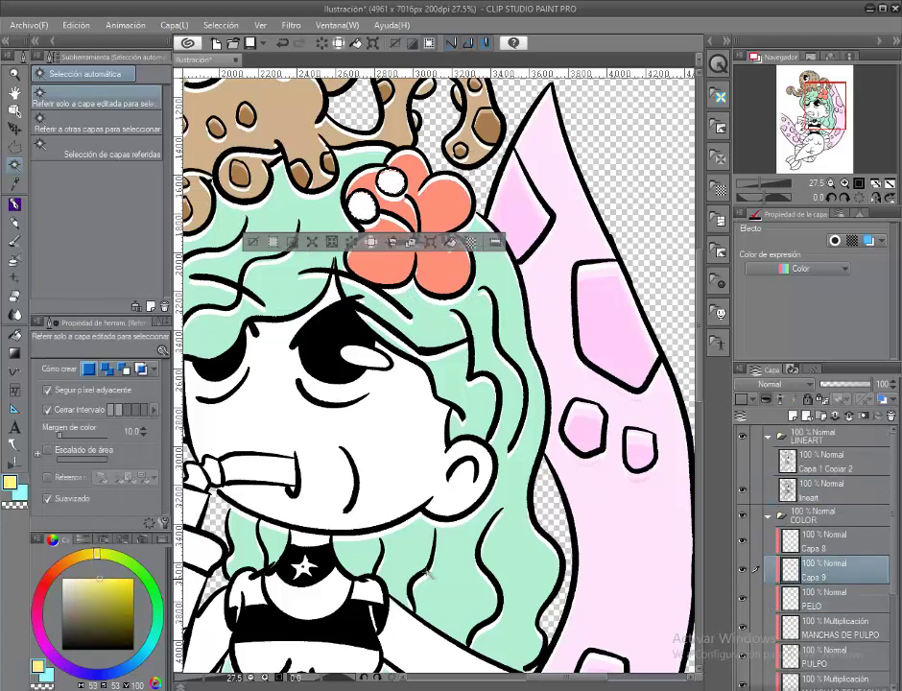
{"action": "left_click", "coordinate": [451, 242]}
{"action": "key", "text": "ctrl+d"}
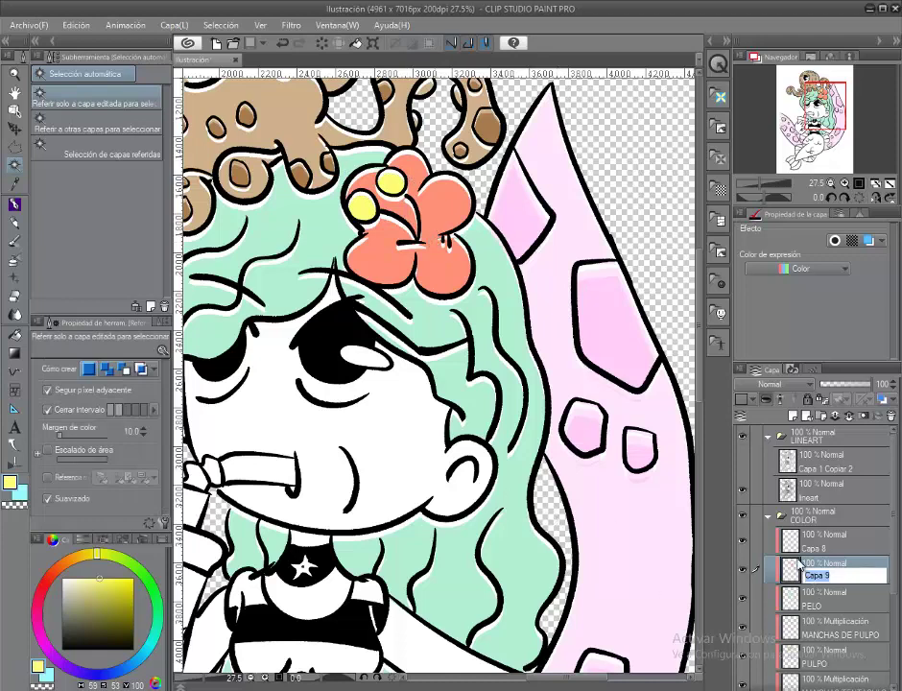
Step: Rename the flower layer as FLOR and auto-select the mermaid's face, ear, neck, arm and hand areas on the lineart layer
{"action": "double_click", "coordinate": [14, 94]}
{"action": "scroll", "coordinate": [480, 365], "scroll_direction": "up", "scroll_amount": 2}
{"action": "key", "text": "w"}
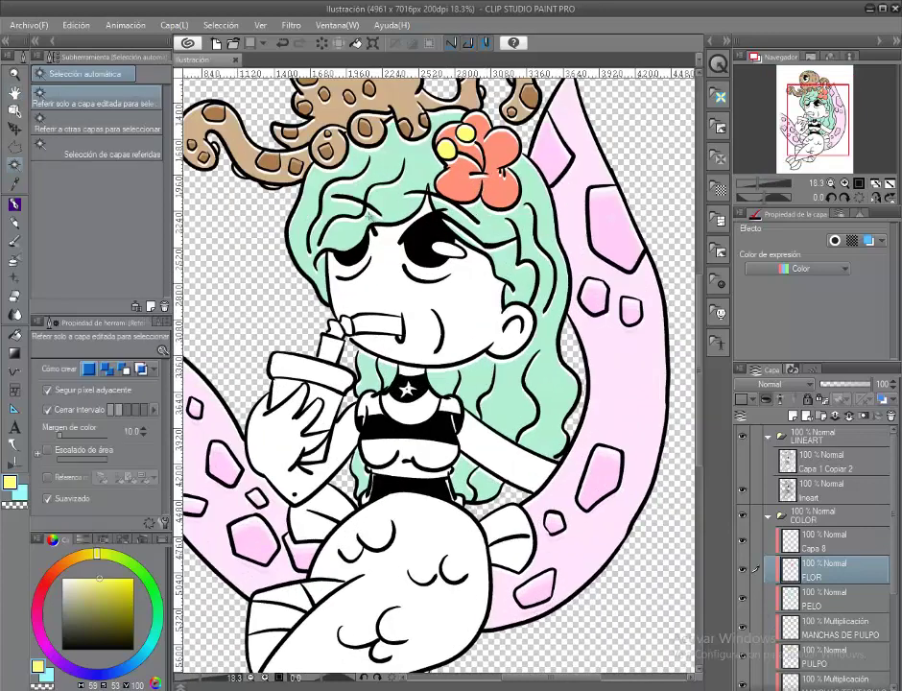
{"action": "left_click", "coordinate": [806, 491]}
{"action": "left_click", "coordinate": [787, 491], "text": "ctrl"}
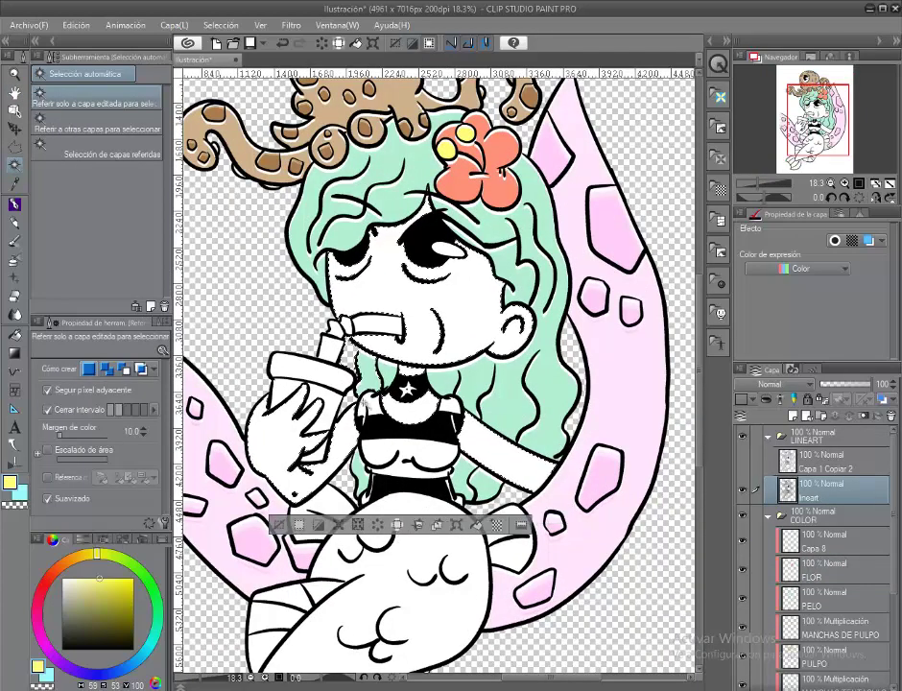
Step: Fill the skin selection with pale peach (H 42, S 21, V 100) on a new layer above MANCHAS DE PULPO and offset it slightly
{"action": "left_click", "coordinate": [826, 626]}
{"action": "key", "text": "ctrl+shift+n"}
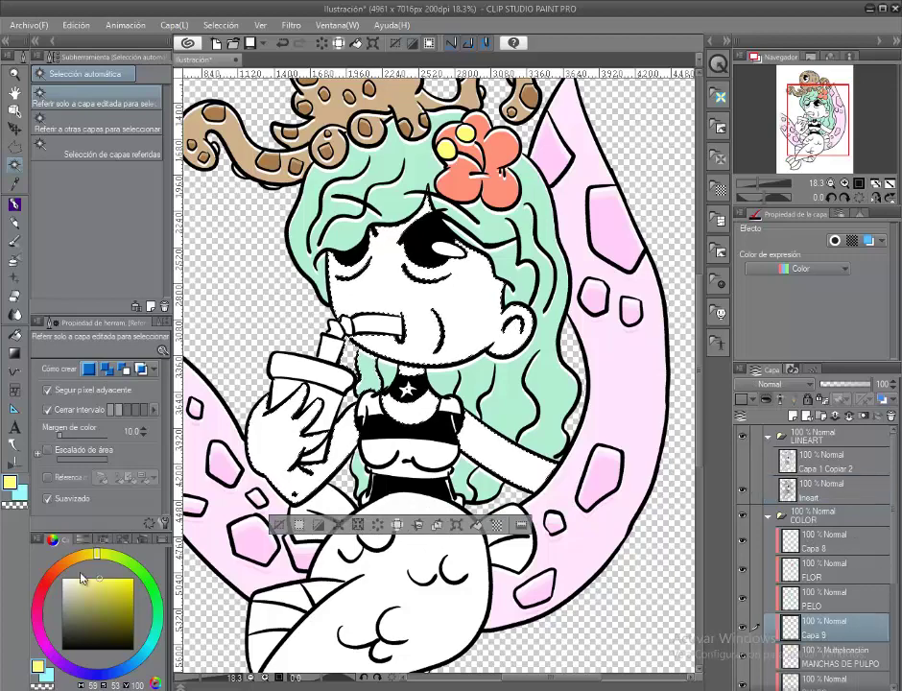
{"action": "left_click", "coordinate": [78, 554]}
{"action": "left_click", "coordinate": [458, 524]}
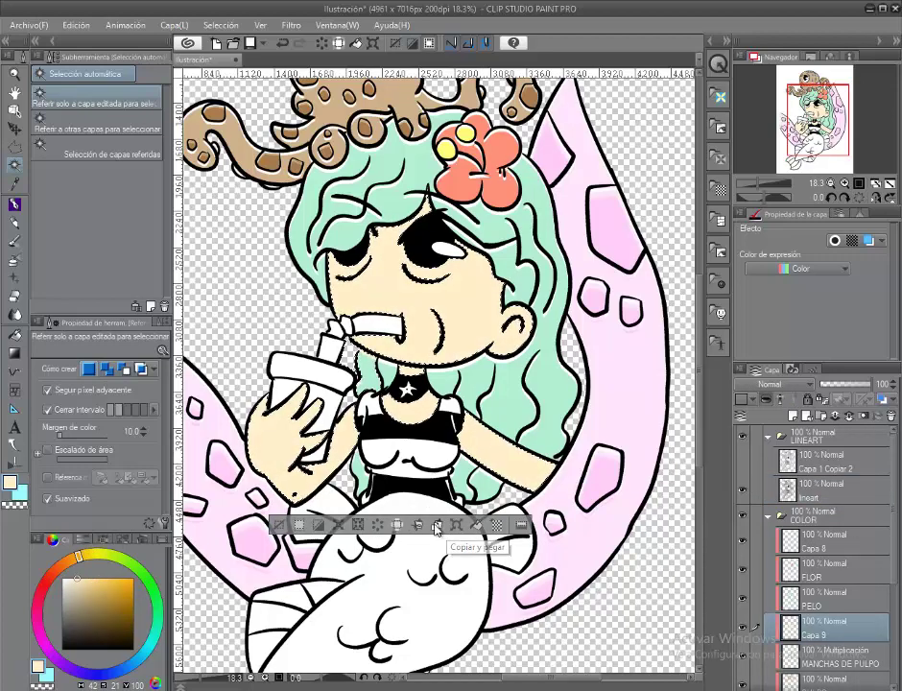
{"action": "left_click", "coordinate": [439, 524]}
{"action": "left_click", "coordinate": [458, 527]}
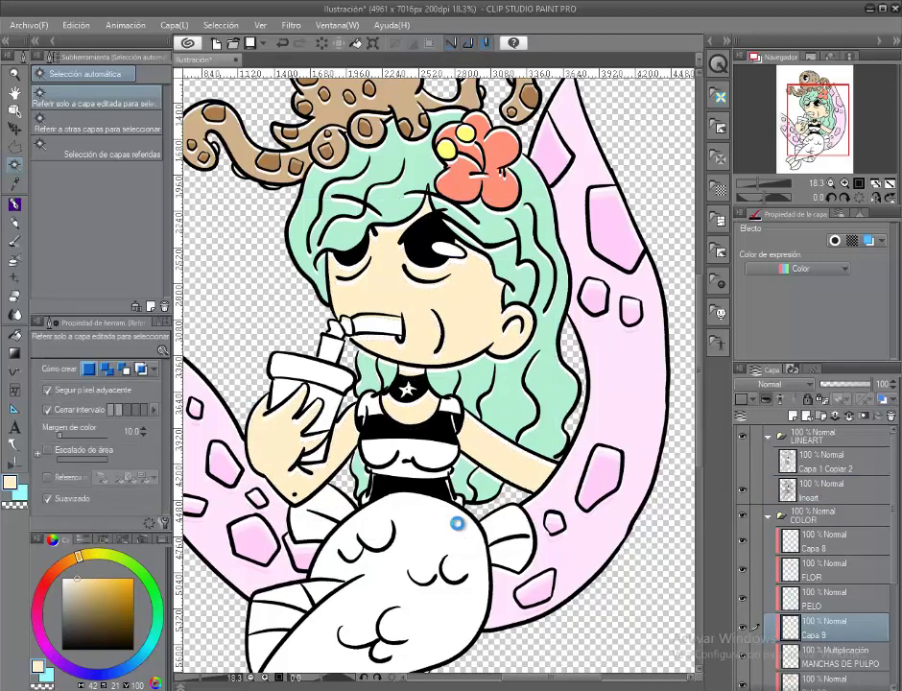
{"action": "key", "text": "ctrl+d"}
Step: Examine the skin fill up close around the eyes, mouth, hairline and torso for gaps or spill
{"action": "scroll", "coordinate": [388, 257], "scroll_direction": "up", "scroll_amount": 1}
{"action": "scroll", "coordinate": [388, 257], "scroll_direction": "up", "scroll_amount": 3}
{"action": "key", "text": "p"}
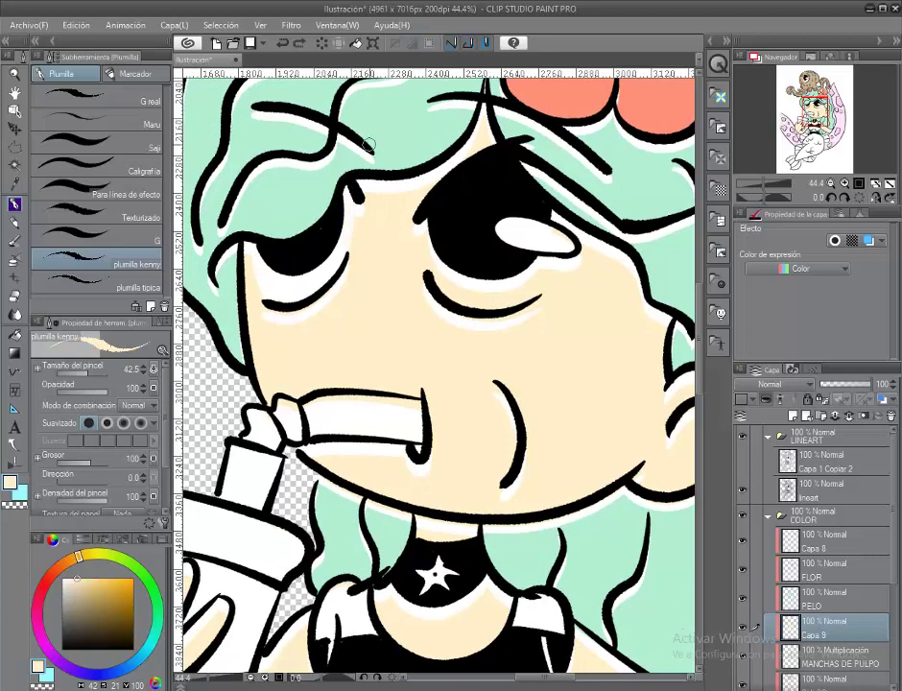
{"action": "left_click_drag", "start_coordinate": [370, 144], "coordinate": [264, 231]}
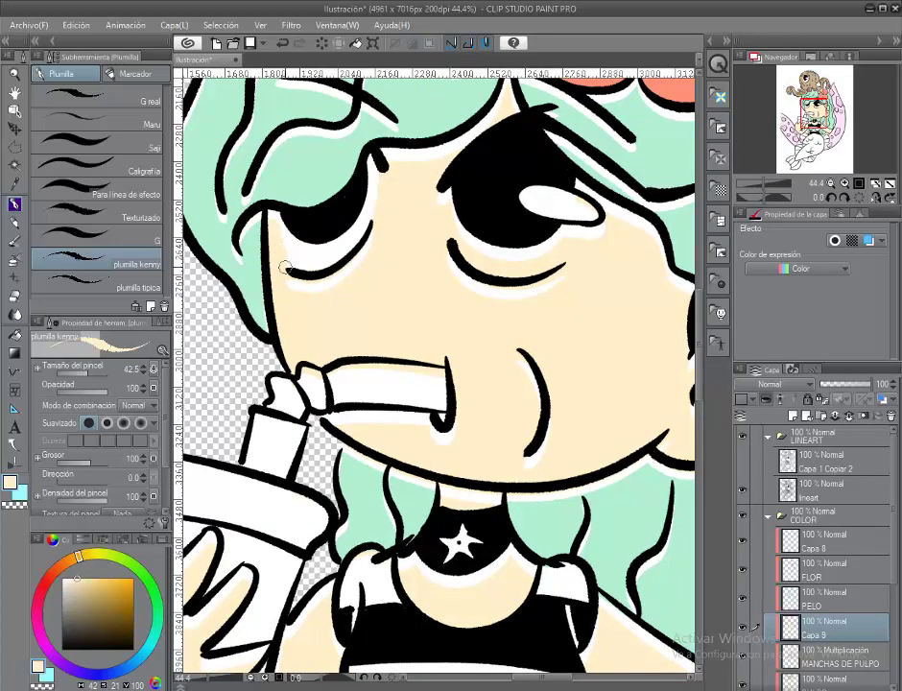
{"action": "left_click_drag", "start_coordinate": [286, 270], "coordinate": [245, 288]}
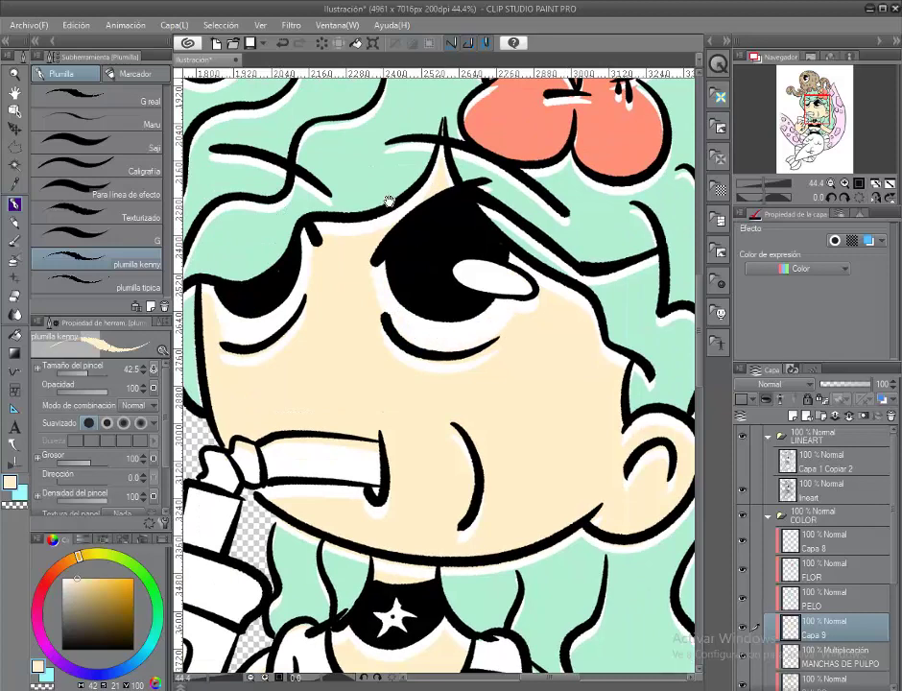
{"action": "scroll", "coordinate": [380, 207], "scroll_direction": "down", "scroll_amount": 2}
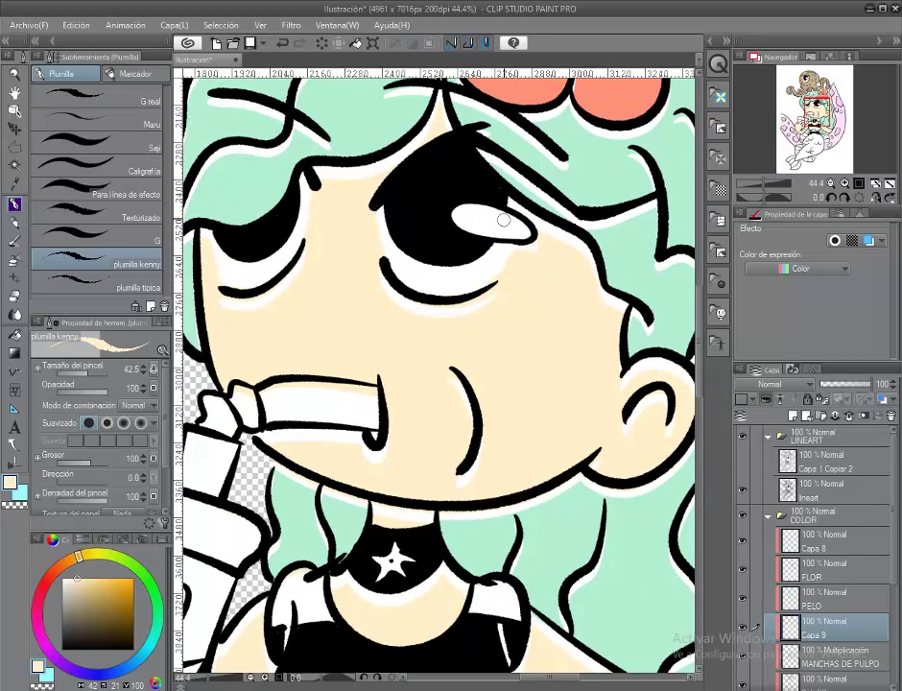
{"action": "left_click_drag", "start_coordinate": [503, 220], "coordinate": [494, 299]}
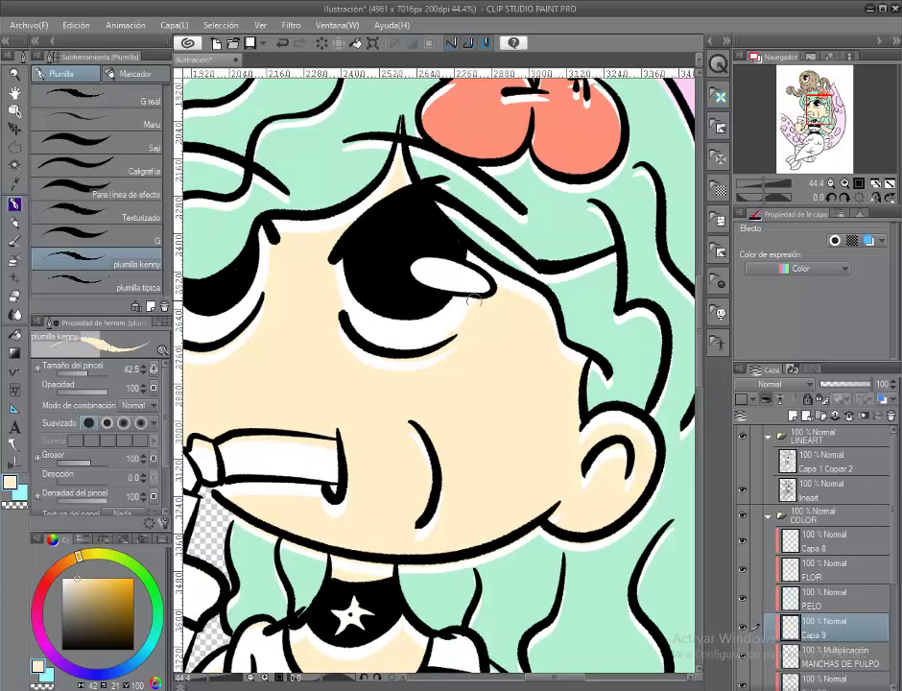
{"action": "scroll", "coordinate": [506, 295], "scroll_direction": "up", "scroll_amount": 3}
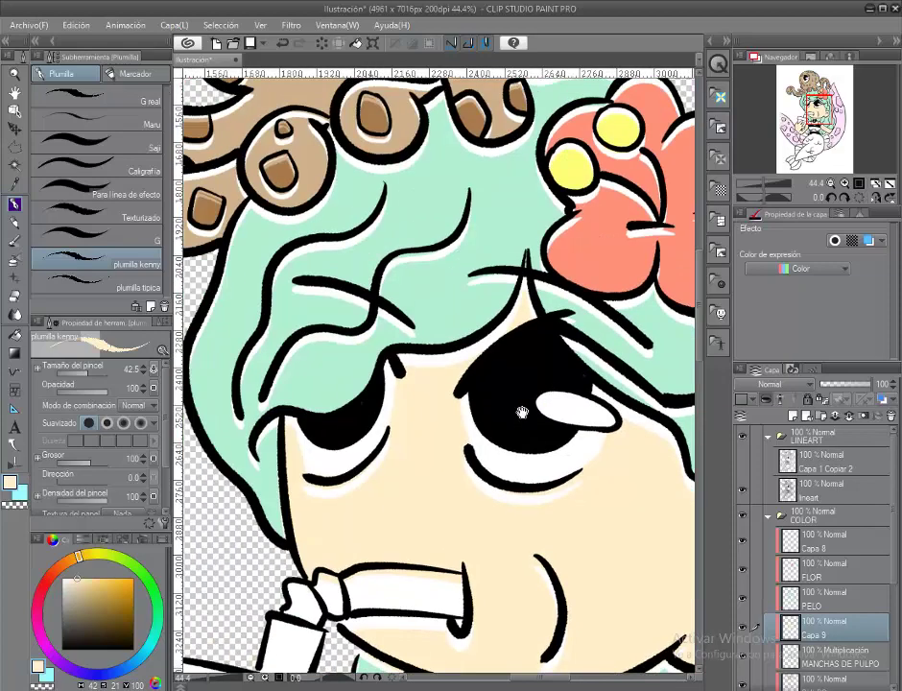
{"action": "scroll", "coordinate": [439, 255], "scroll_direction": "down", "scroll_amount": 10}
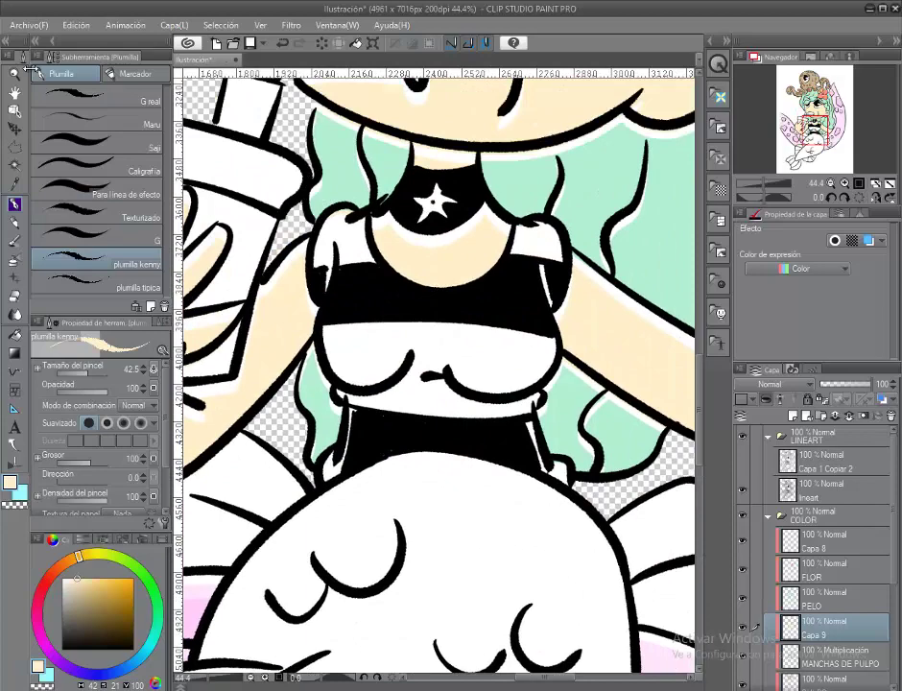
Step: Auto-select the white parts of the mermaid's top, including sleeves, bust band and waist edges, on the lineart layer
{"action": "double_click", "coordinate": [14, 92]}
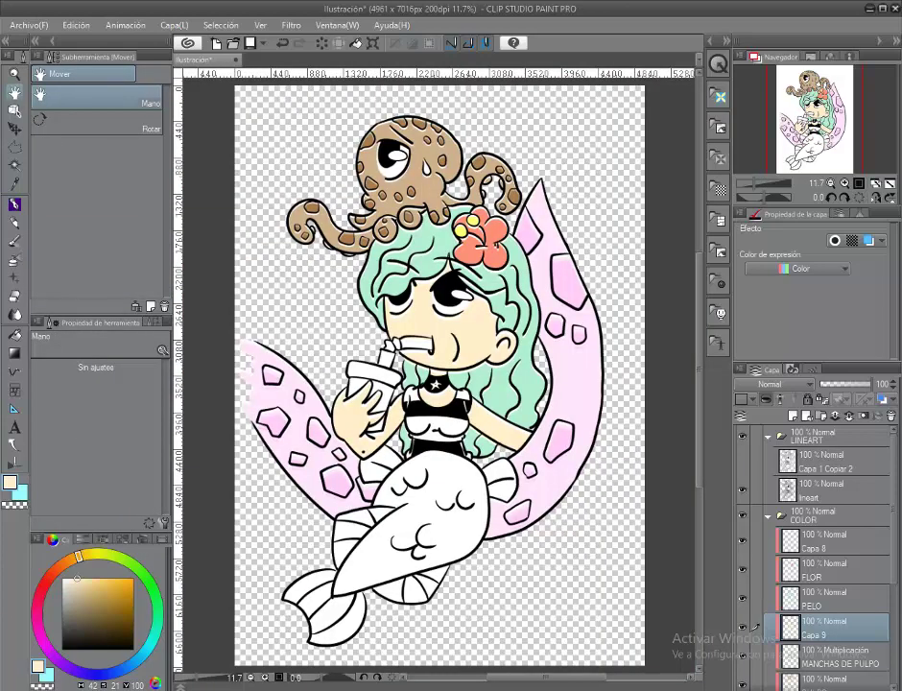
{"action": "left_click", "coordinate": [826, 493]}
{"action": "scroll", "coordinate": [330, 280], "scroll_direction": "up", "scroll_amount": 3}
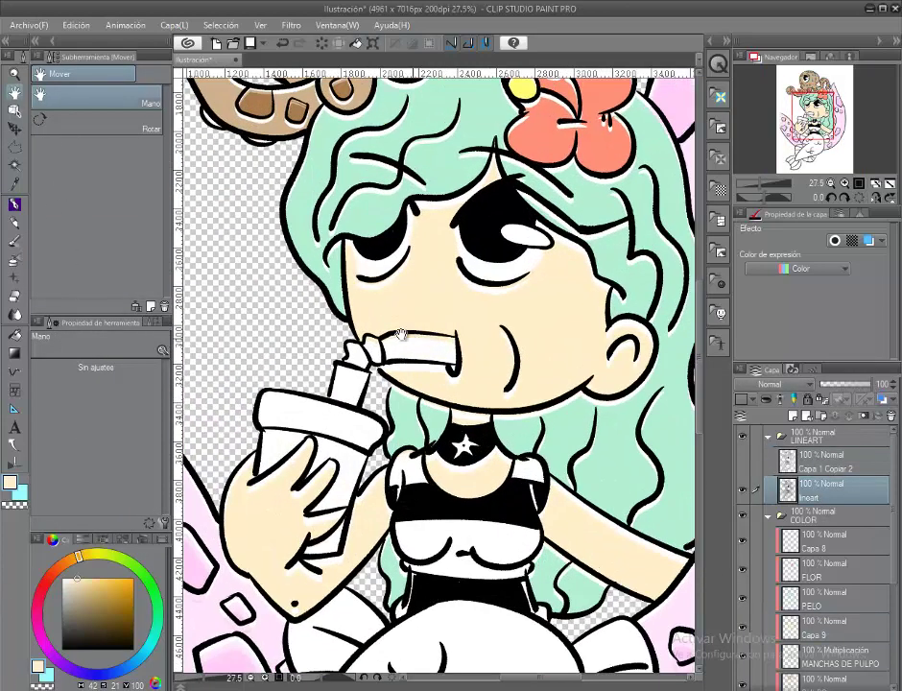
{"action": "key", "text": "w"}
{"action": "left_click", "coordinate": [493, 539]}
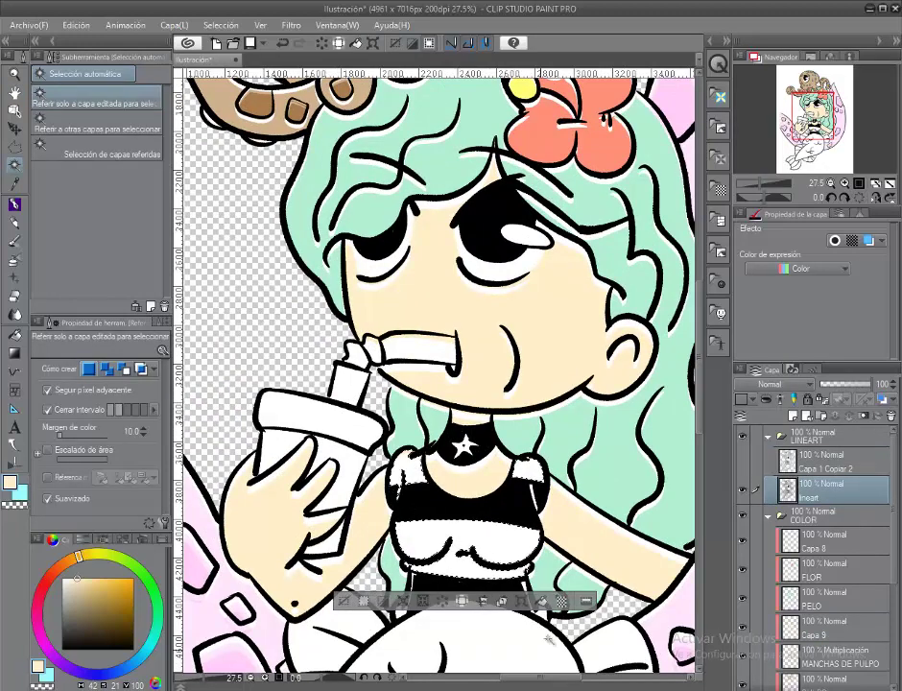
{"action": "scroll", "coordinate": [469, 465], "scroll_direction": "down", "scroll_amount": 5}
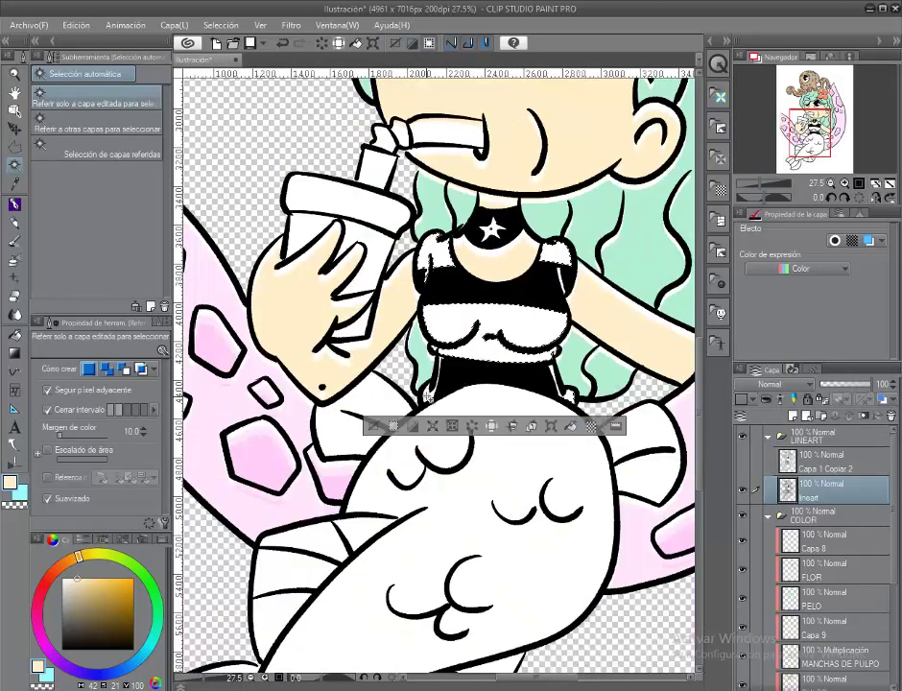
{"action": "scroll", "coordinate": [533, 369], "scroll_direction": "up", "scroll_amount": 2}
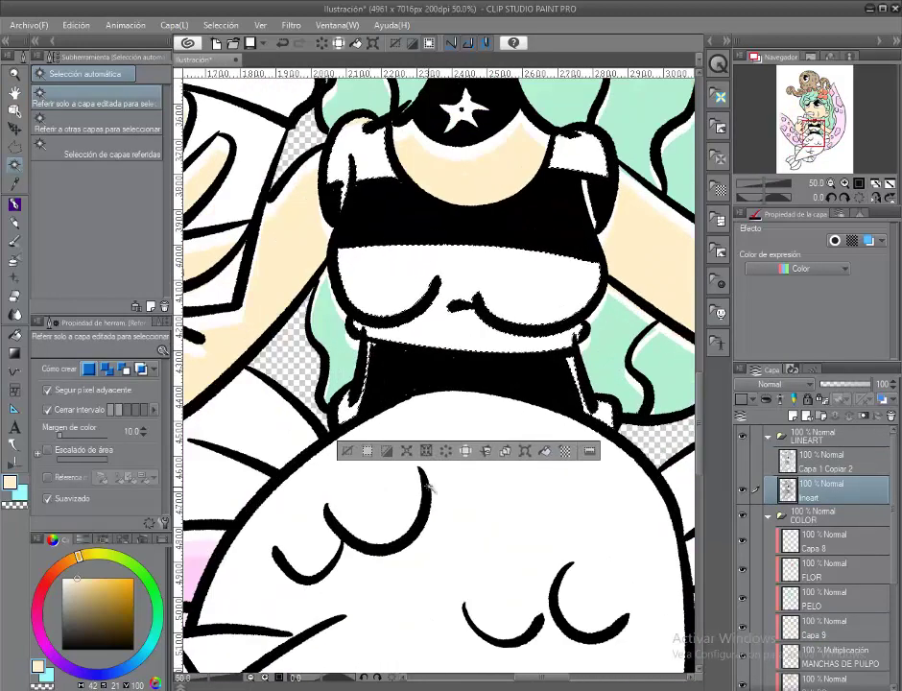
Step: Rename the skin colour layer as PIEL
{"action": "left_click", "coordinate": [814, 542]}
{"action": "double_click", "coordinate": [815, 634]}
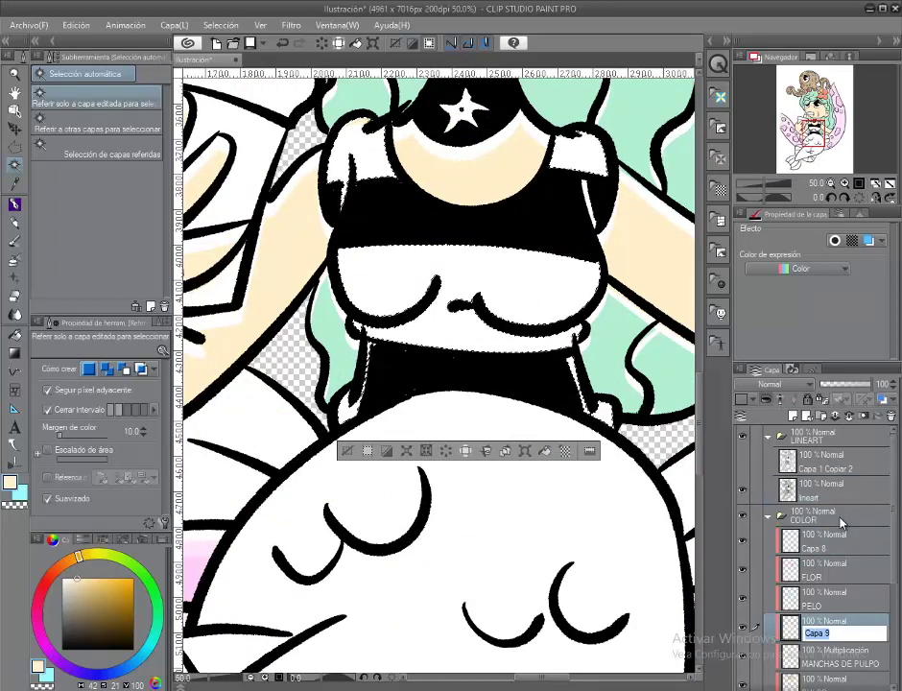
{"action": "type", "text": "PIEL"}
{"action": "key", "text": "Return"}
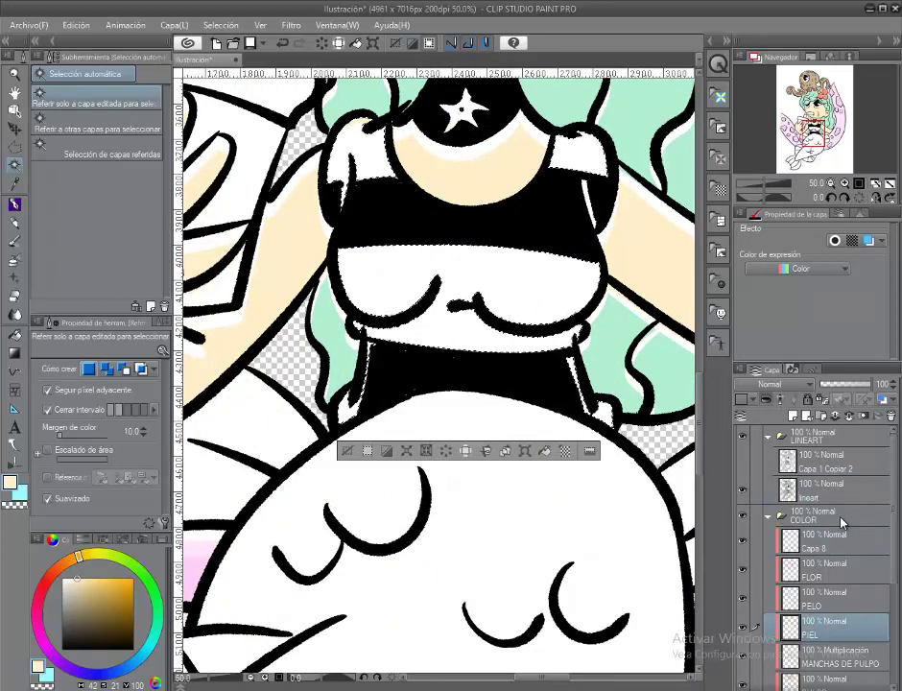
Step: Fill the clothing selection with periwinkle blue (H 223, S 45, V 100) on a new layer above PIEL and offset it slightly
{"action": "key", "text": "ctrl+shift+n"}
{"action": "left_click", "coordinate": [117, 675]}
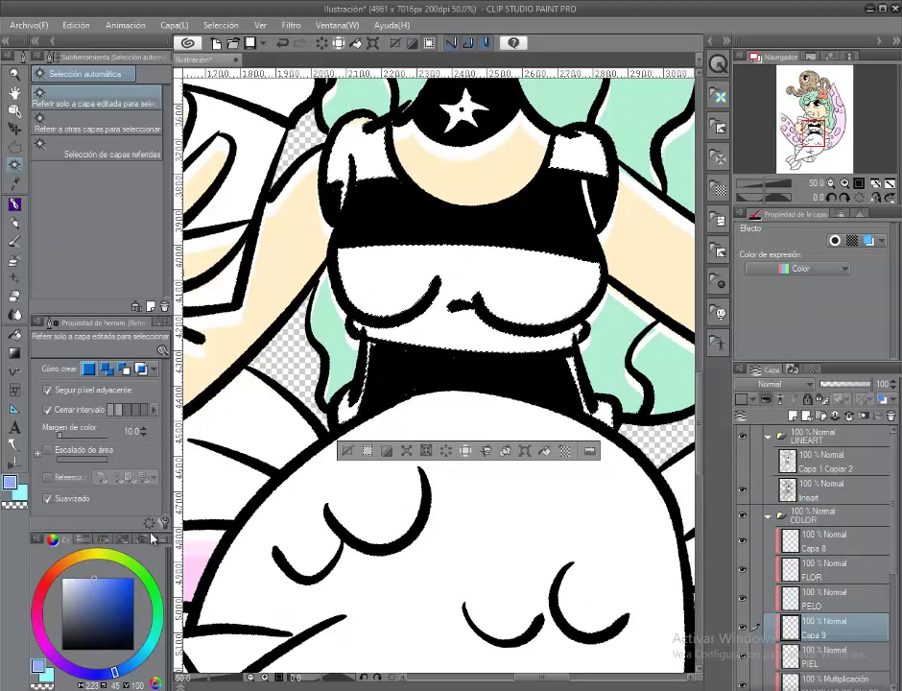
{"action": "left_click", "coordinate": [544, 450]}
{"action": "left_click", "coordinate": [525, 451]}
{"action": "left_click", "coordinate": [525, 456]}
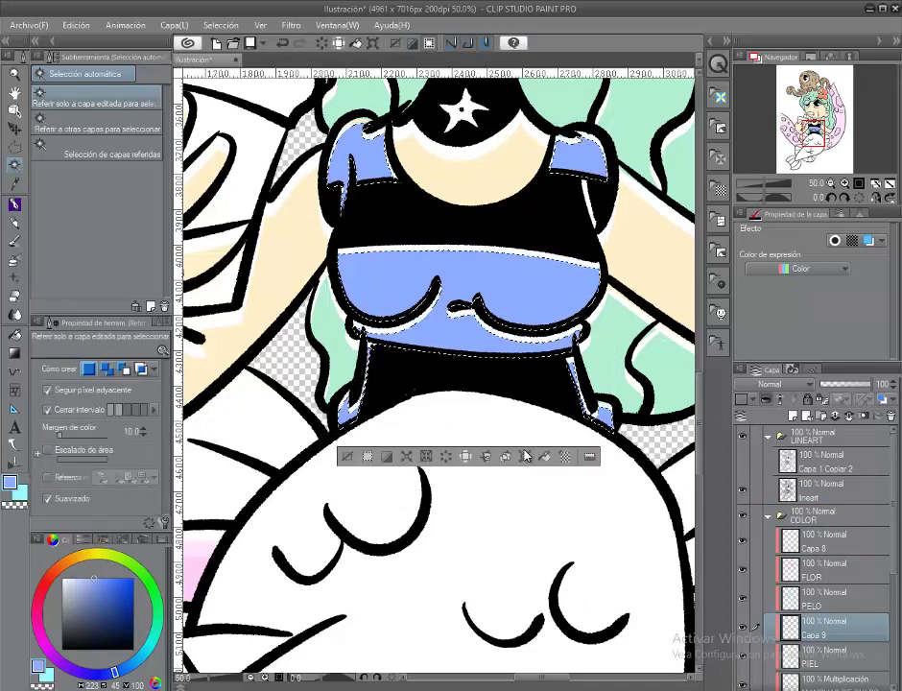
{"action": "key", "text": "ctrl+d"}
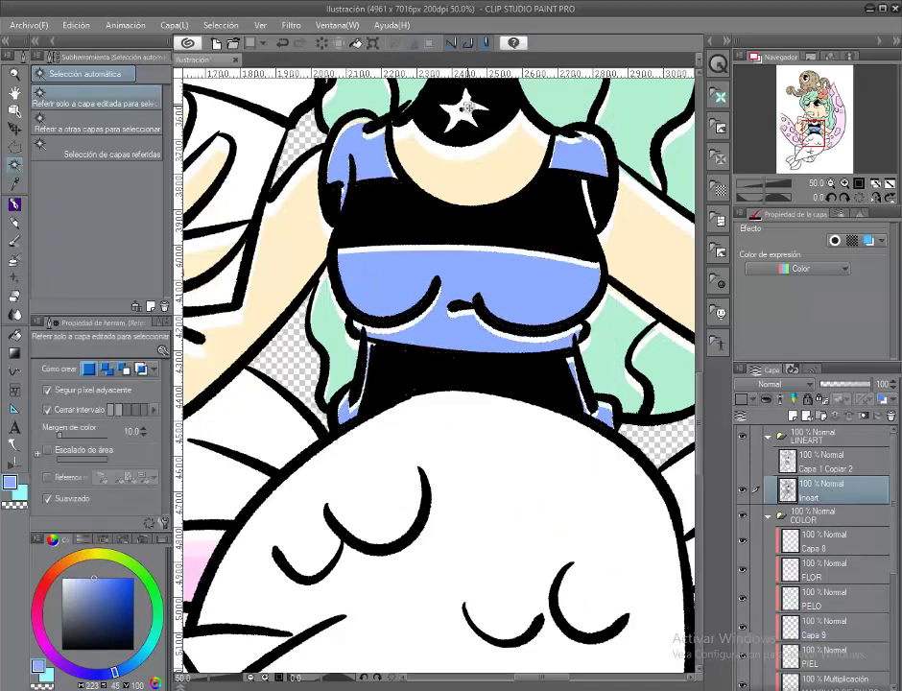
Step: Auto-select the star on the choker, fill it with light yellow (H 65, S 45, V 100) on the clothing layer, and deselect
{"action": "left_click", "coordinate": [463, 110]}
{"action": "left_click", "coordinate": [96, 559]}
{"action": "left_click", "coordinate": [540, 154]}
{"action": "left_click", "coordinate": [519, 155]}
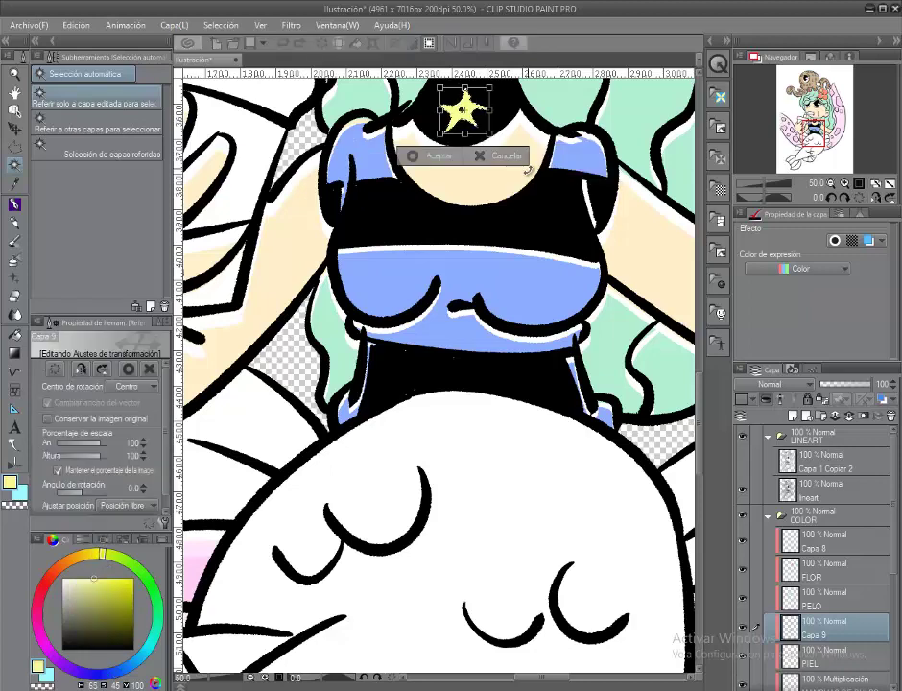
{"action": "left_click", "coordinate": [504, 154]}
{"action": "key", "text": "ctrl+d"}
Step: Rename the clothing colour layer as ROPA
{"action": "double_click", "coordinate": [16, 93]}
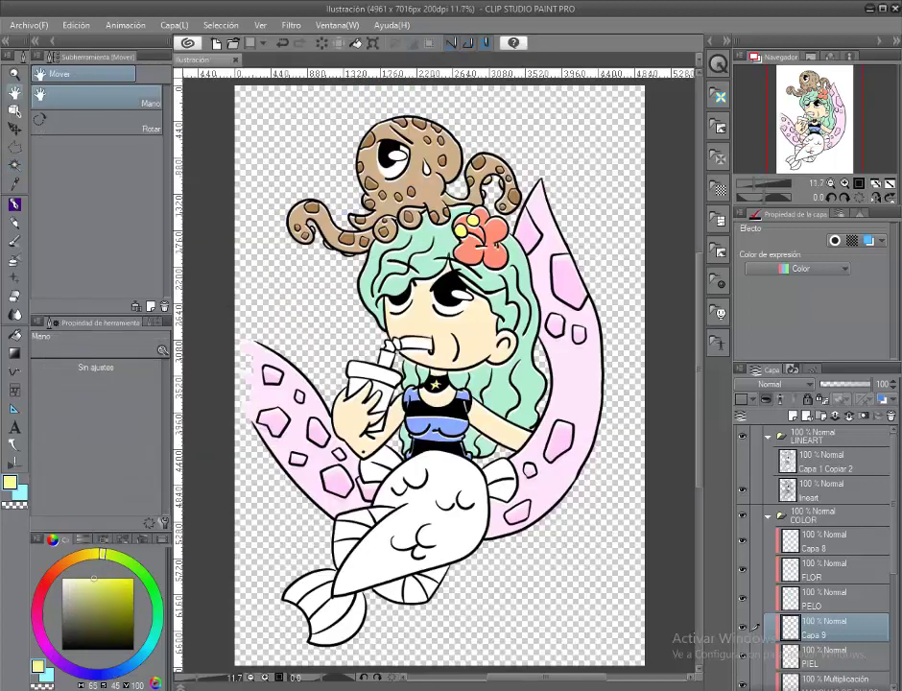
{"action": "double_click", "coordinate": [824, 634]}
{"action": "type", "text": "ROPA"}
{"action": "key", "text": "Return"}
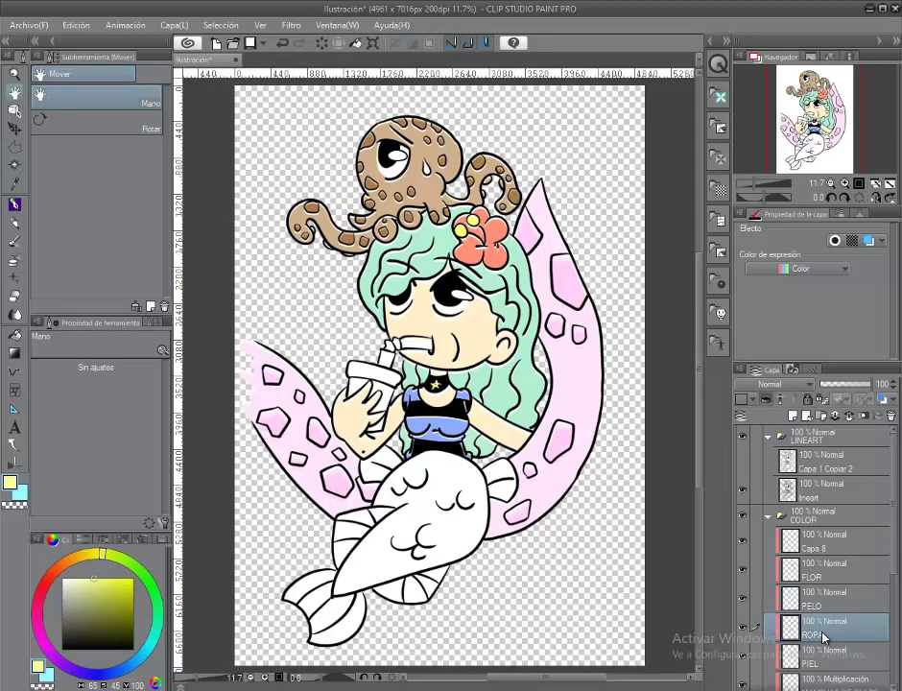
Step: Auto-select the main body of the mermaid's tail on the lineart layer and add a new colour layer above PIEL
{"action": "left_click", "coordinate": [809, 490]}
{"action": "scroll", "coordinate": [442, 374], "scroll_direction": "up", "scroll_amount": 2}
{"action": "left_click", "coordinate": [15, 164]}
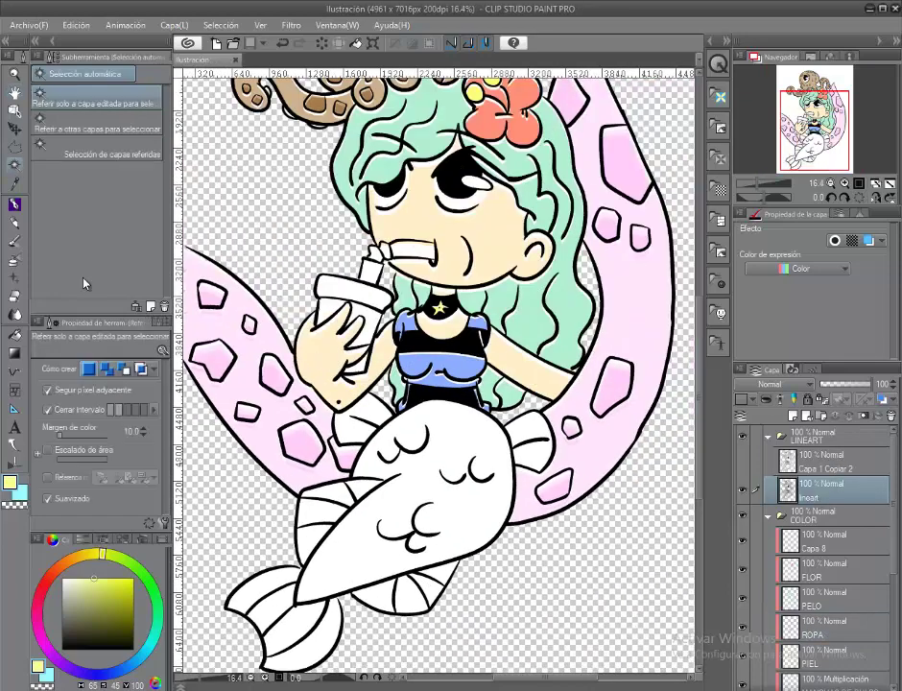
{"action": "left_click", "coordinate": [404, 622]}
{"action": "key", "text": "ctrl+z"}
{"action": "key", "text": "ctrl+z"}
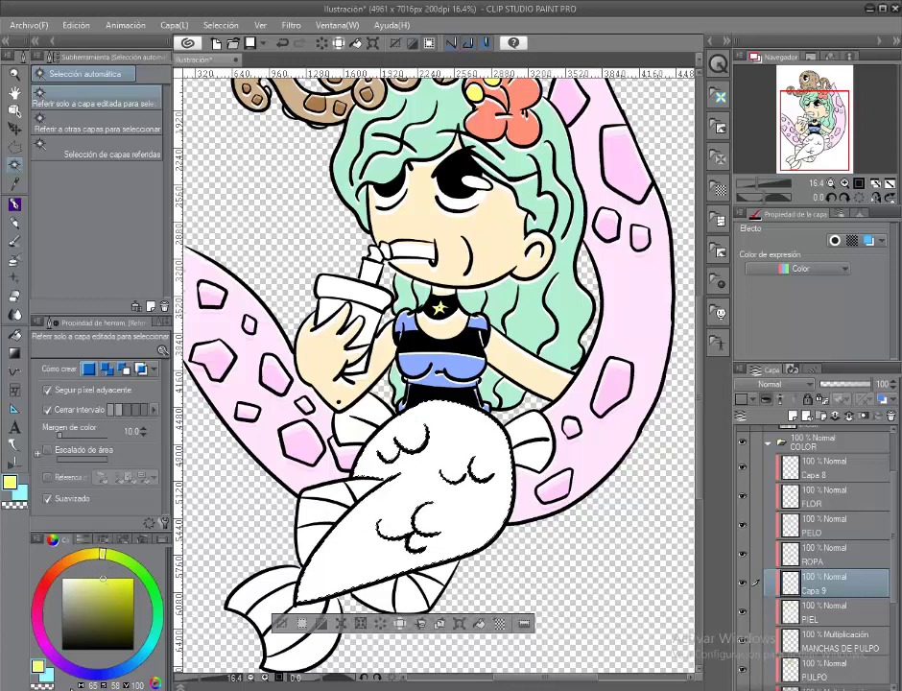
Step: Try filling the tail selection with lilac (H 278, S 28, V 100), applying the fill twice
{"action": "left_click", "coordinate": [46, 648]}
{"action": "left_click", "coordinate": [60, 663]}
{"action": "left_click", "coordinate": [81, 578]}
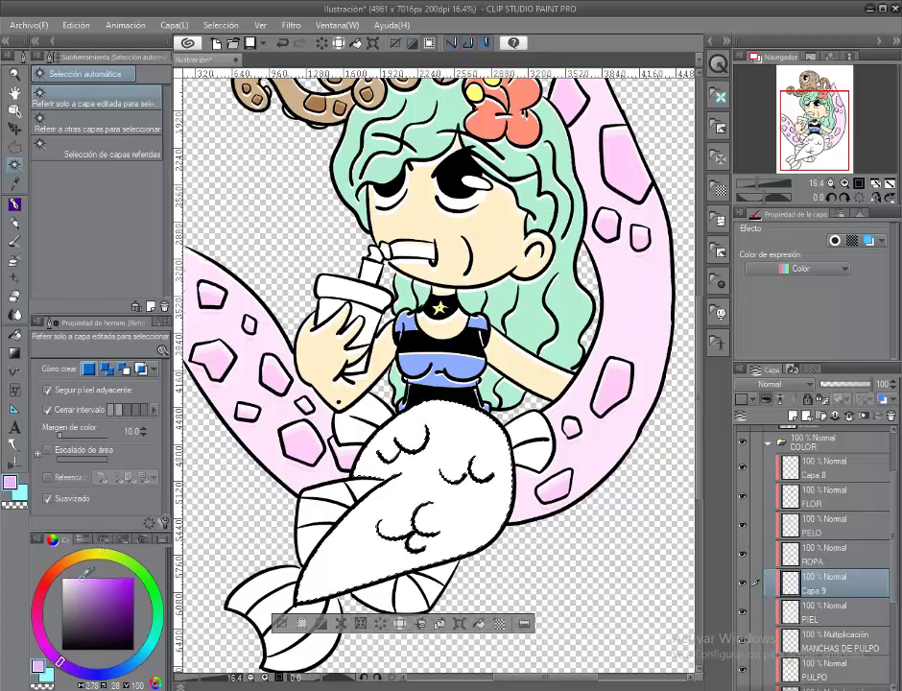
{"action": "left_click", "coordinate": [479, 625]}
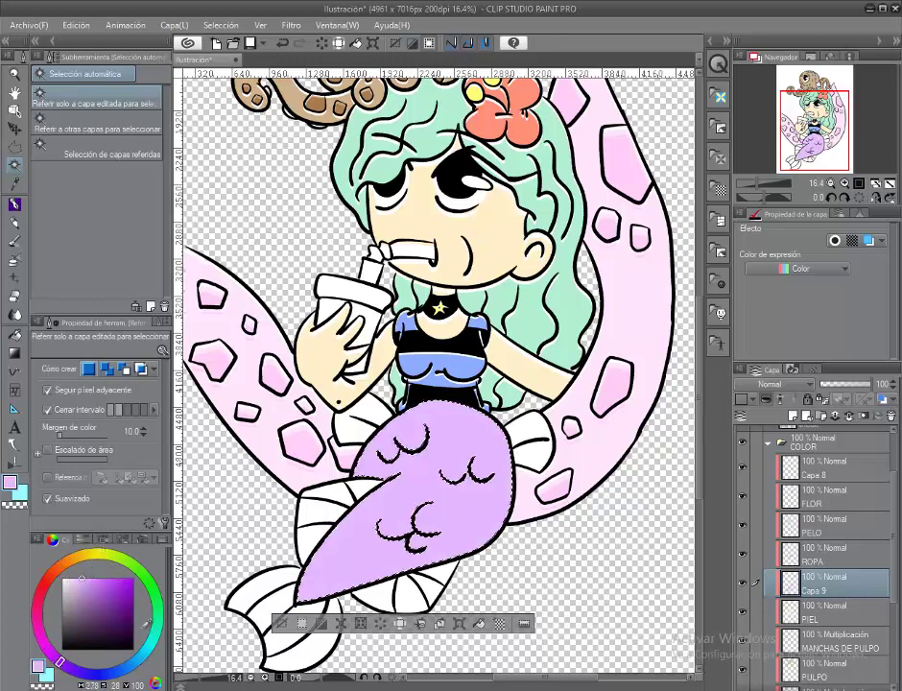
{"action": "left_click", "coordinate": [480, 626]}
Step: Fill the tail selection with warm yellow (H 52, S 42, V 100), offset the colour slightly, and deselect
{"action": "left_click", "coordinate": [88, 554]}
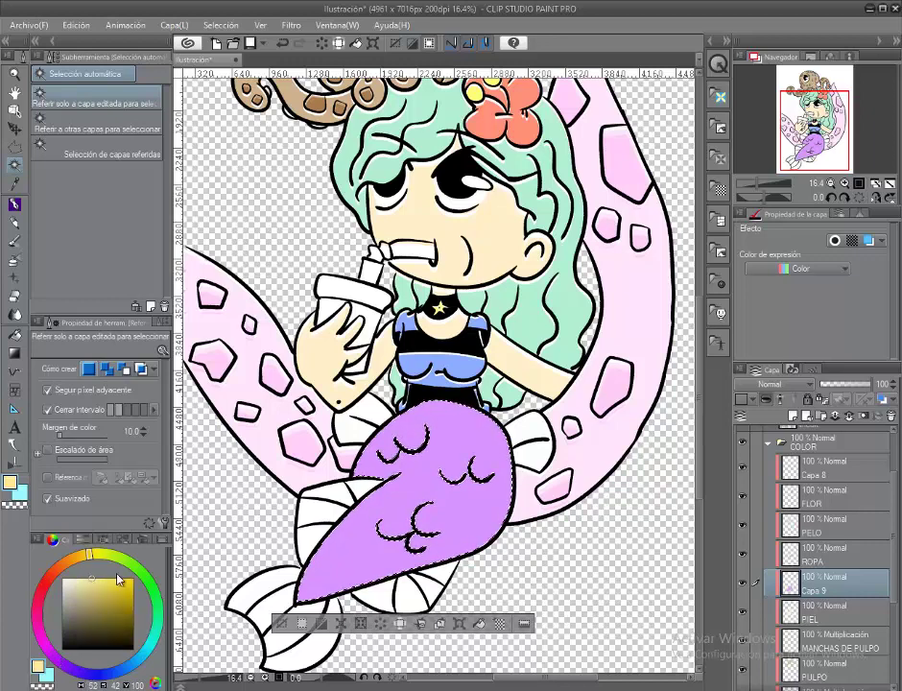
{"action": "left_click", "coordinate": [480, 625]}
{"action": "key", "text": "ctrl+t"}
{"action": "left_click", "coordinate": [457, 627]}
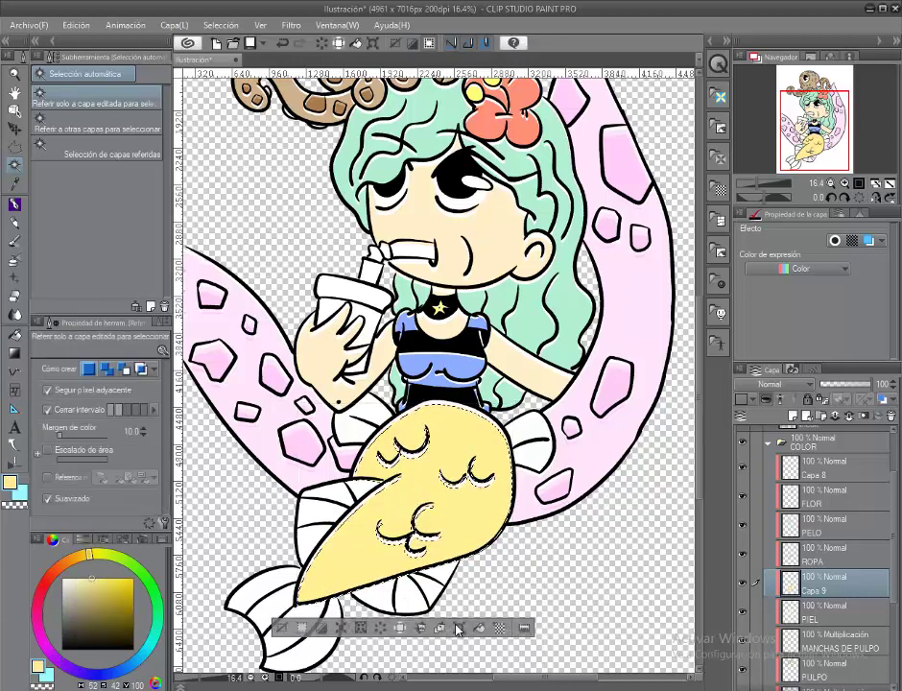
{"action": "key", "text": "ctrl+d"}
Step: Rename the tail colour layer as COLA
{"action": "double_click", "coordinate": [811, 589]}
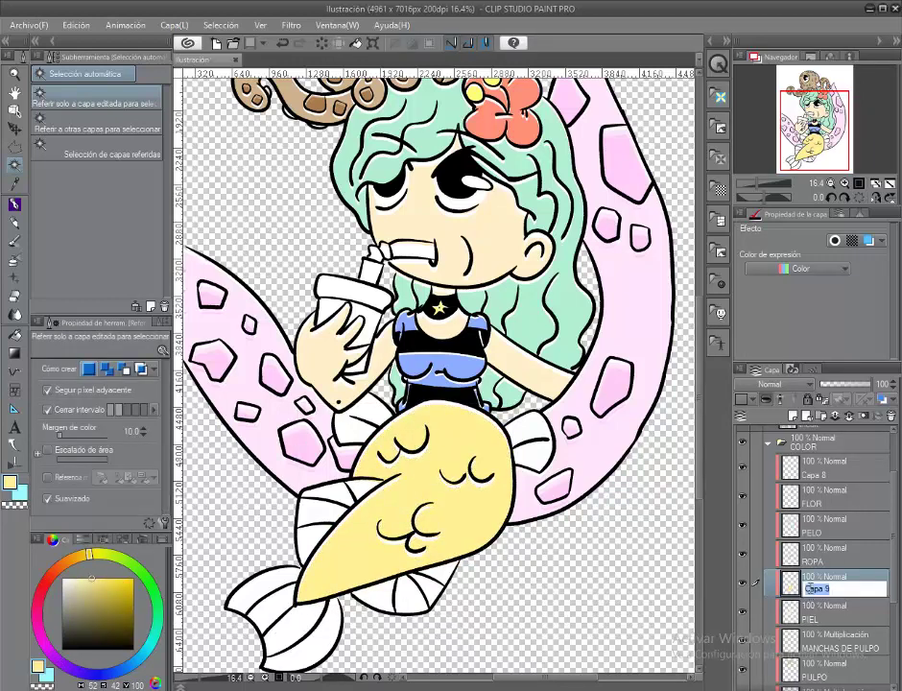
{"action": "type", "text": "COLA"}
{"action": "key", "text": "Return"}
Step: Auto-select the side fins and the tail fin on the lineart layer
{"action": "scroll", "coordinate": [835, 528], "scroll_direction": "up", "scroll_amount": 2}
{"action": "left_click", "coordinate": [835, 485]}
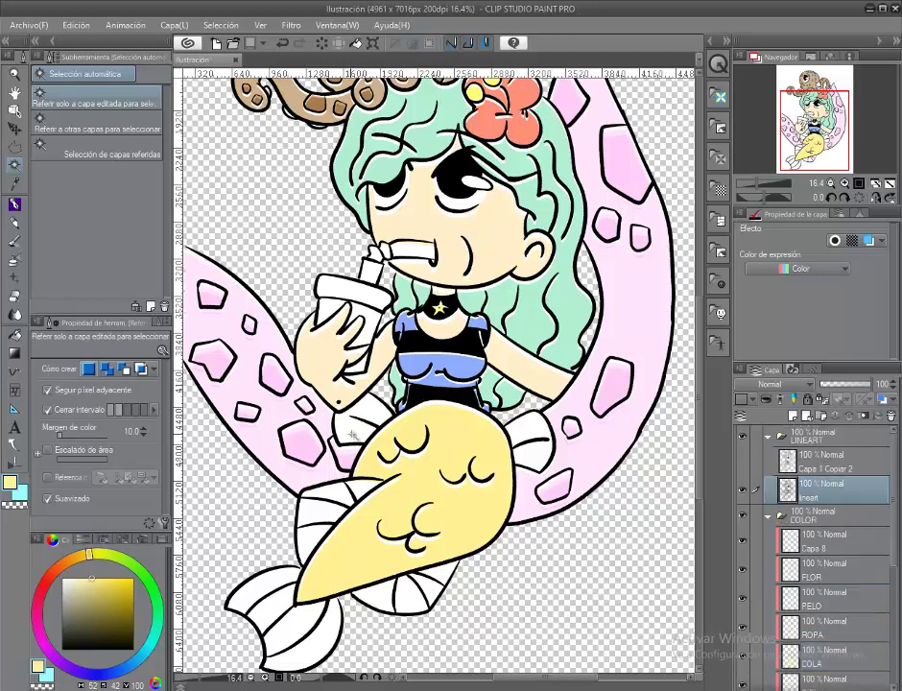
{"action": "left_click", "coordinate": [366, 491]}
{"action": "left_click", "coordinate": [300, 660]}
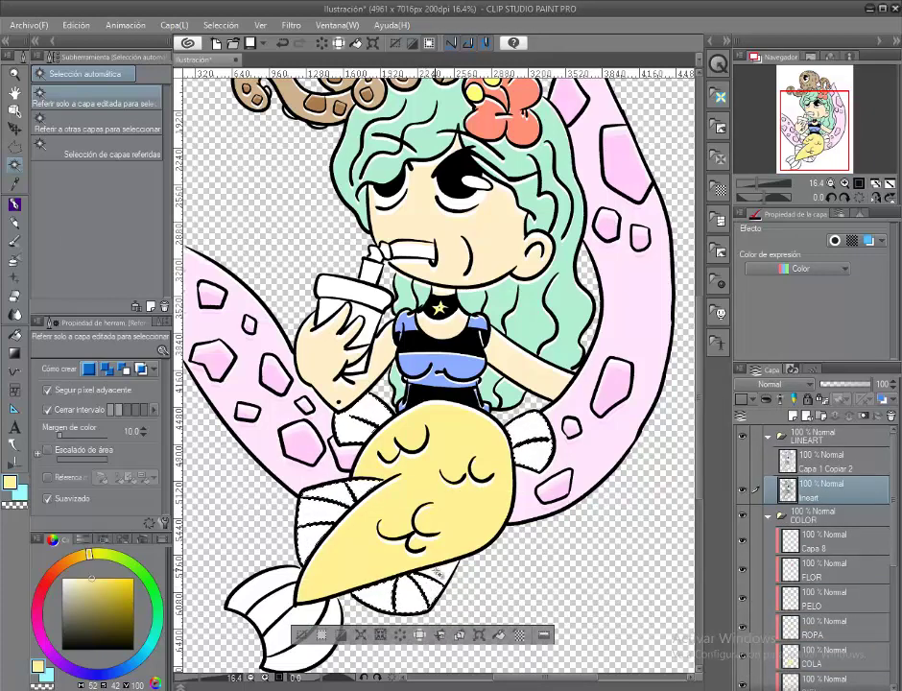
{"action": "scroll", "coordinate": [300, 660], "scroll_direction": "down", "scroll_amount": 1}
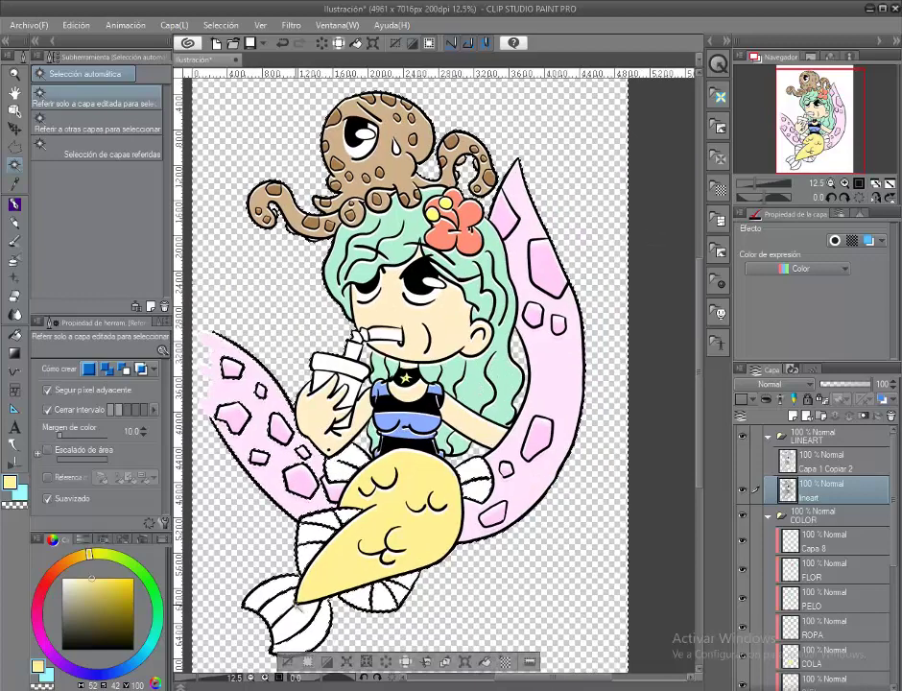
{"action": "left_click", "coordinate": [815, 462]}
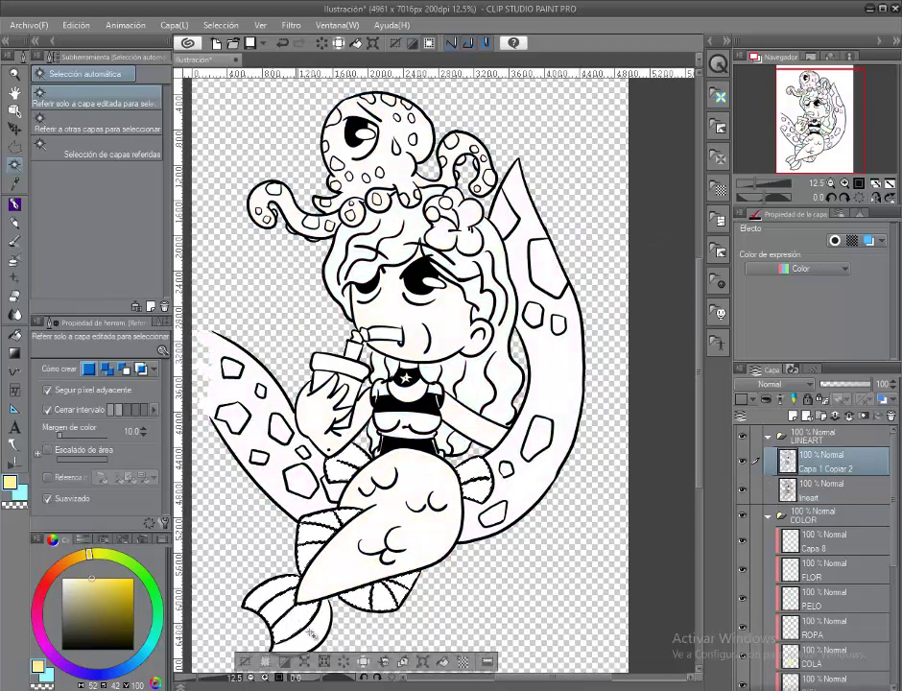
Step: Fill the fin selection with yellow-green (H 74, S 42, V 100) on a new layer above PIEL, offset it slightly, and deselect
{"action": "scroll", "coordinate": [836, 580], "scroll_direction": "down", "scroll_amount": 3}
{"action": "left_click", "coordinate": [825, 582]}
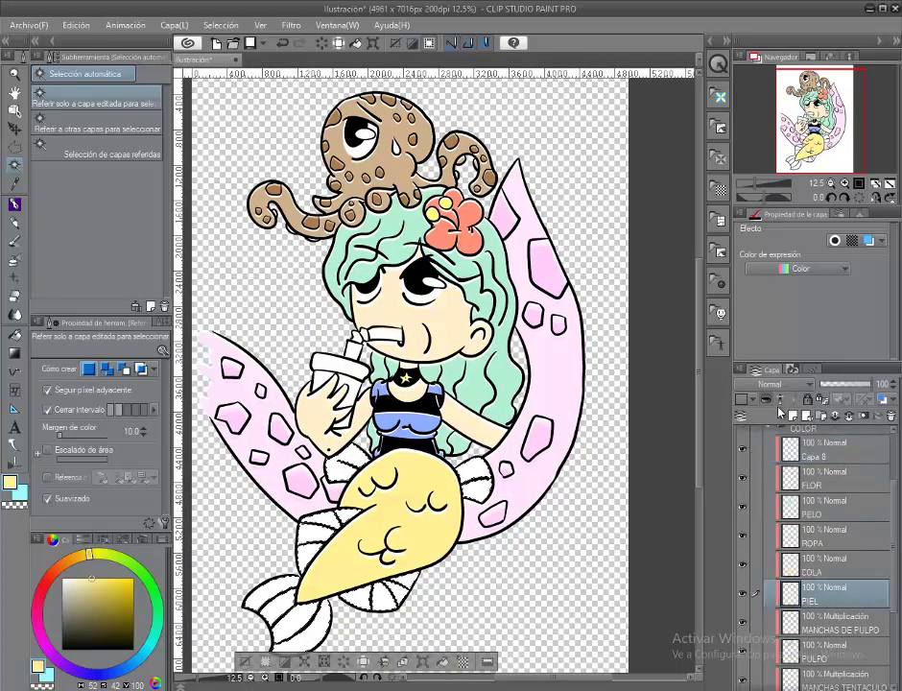
{"action": "left_click", "coordinate": [780, 416]}
{"action": "key", "text": "alt+BackSpace"}
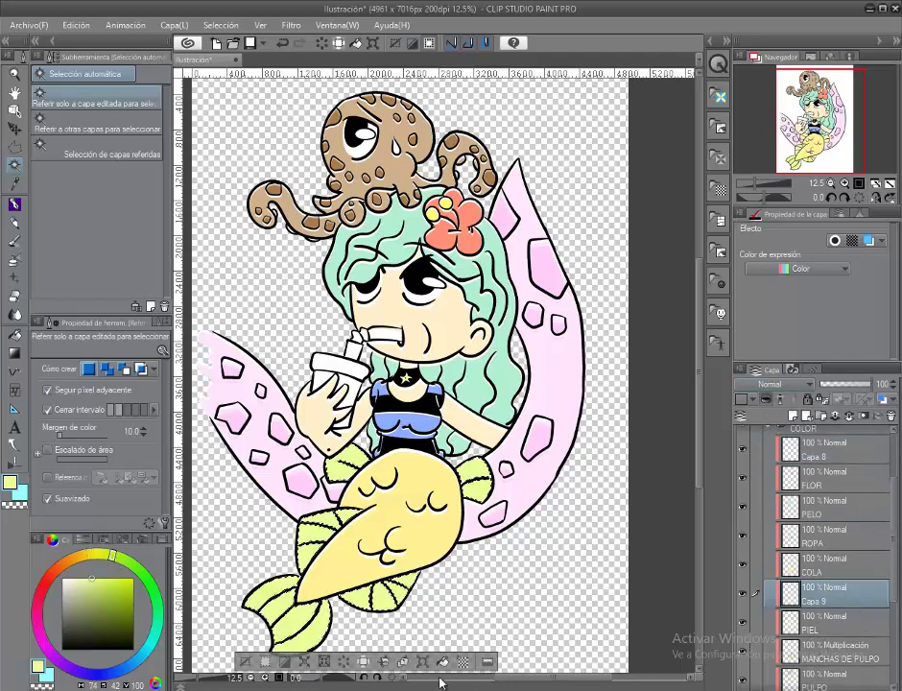
{"action": "key", "text": "ctrl+t"}
{"action": "key", "text": "Return"}
{"action": "key", "text": "ctrl+d"}
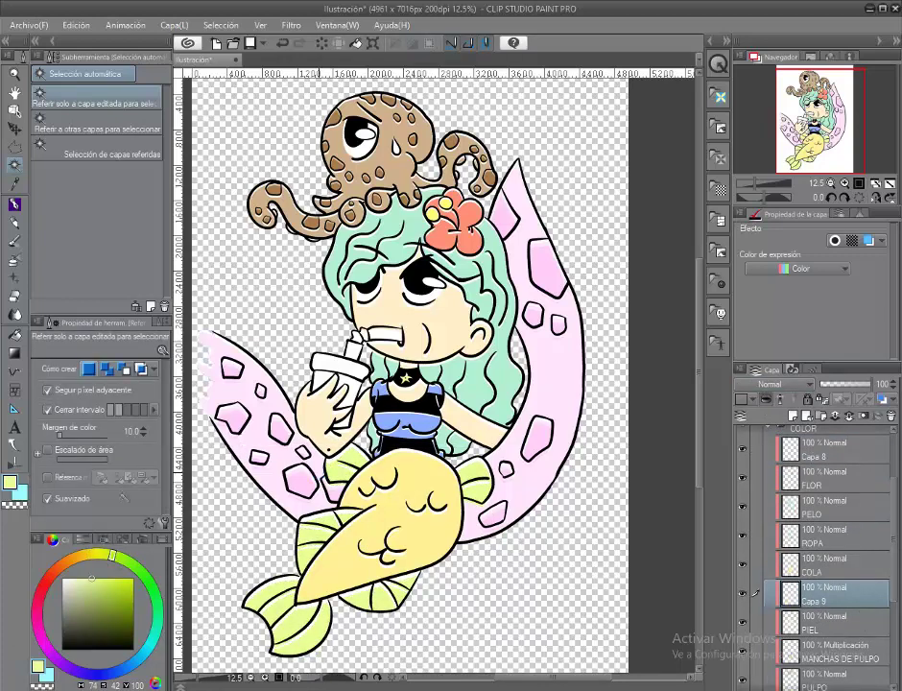
Step: Auto-select the drinking cup, its lid and the straw on the lineart layer
{"action": "scroll", "coordinate": [842, 570], "scroll_direction": "up", "scroll_amount": 3}
{"action": "left_click", "coordinate": [824, 489]}
{"action": "scroll", "coordinate": [197, 346], "scroll_direction": "up", "scroll_amount": 3}
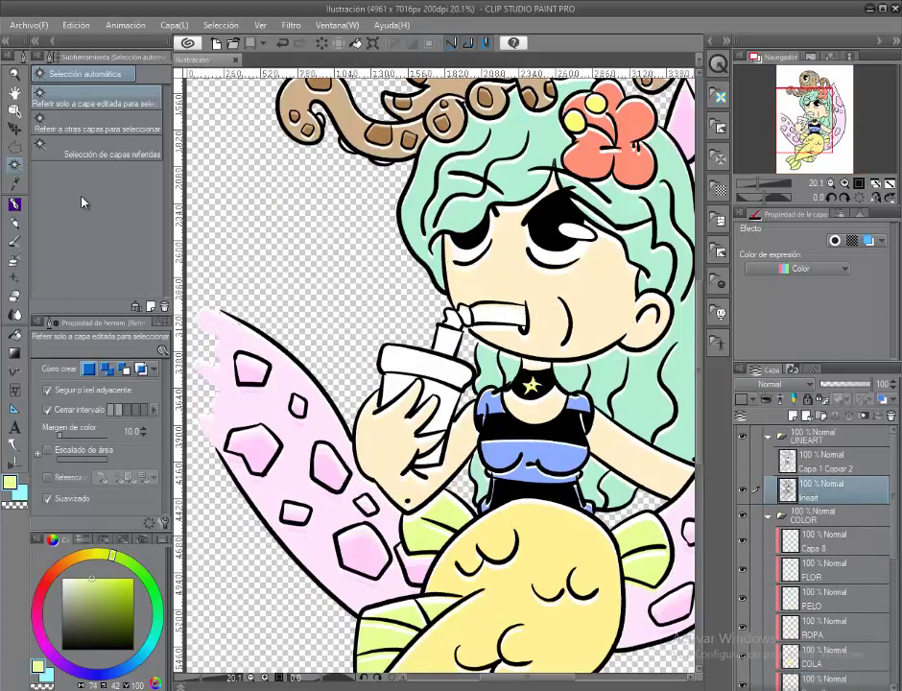
{"action": "left_click", "coordinate": [511, 303]}
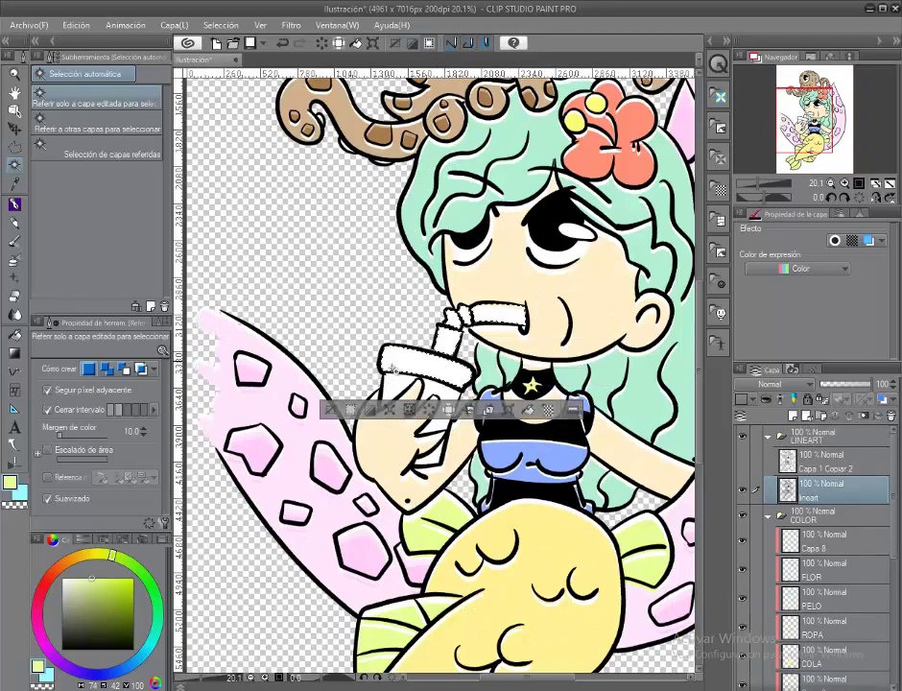
{"action": "scroll", "coordinate": [443, 471], "scroll_direction": "up", "scroll_amount": 3}
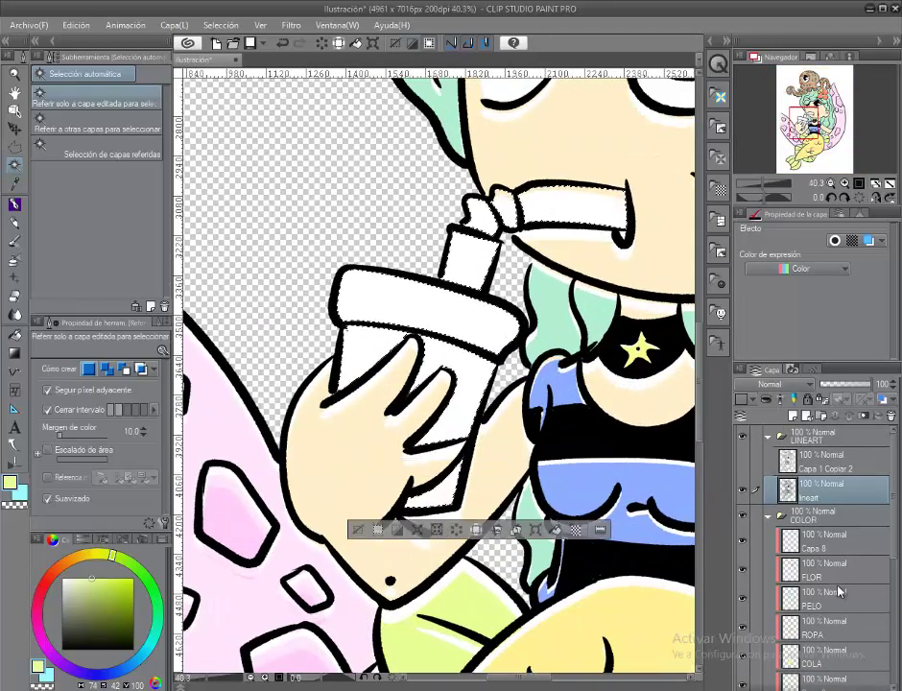
Step: Rename the fin colour layer as ALETAS
{"action": "scroll", "coordinate": [824, 576], "scroll_direction": "down", "scroll_amount": 2}
{"action": "left_click", "coordinate": [823, 612]}
{"action": "double_click", "coordinate": [823, 611]}
{"action": "type", "text": "ALETAS"}
{"action": "key", "text": "Return"}
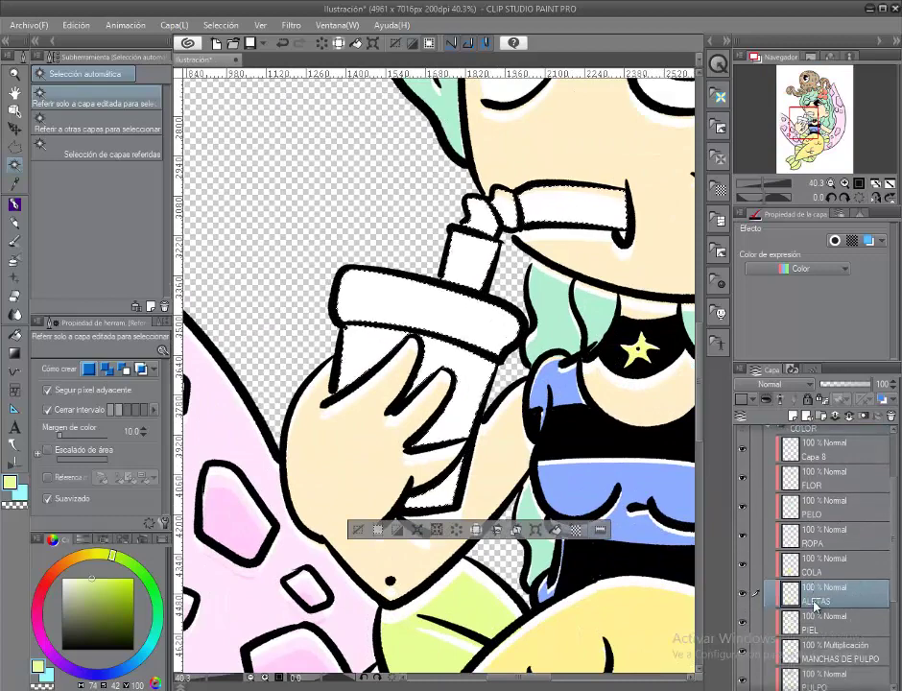
Step: Fill the cup and straw selection with light blue (H 200, S 23, V 95) on a new layer below PIEL, offset it slightly, and deselect
{"action": "mouse_move", "coordinate": [113, 555]}
{"action": "left_mouse_down"}
{"action": "mouse_move", "coordinate": [159, 590]}
{"action": "mouse_move", "coordinate": [153, 637]}
{"action": "mouse_move", "coordinate": [173, 643]}
{"action": "left_mouse_up"}
{"action": "left_click", "coordinate": [555, 529]}
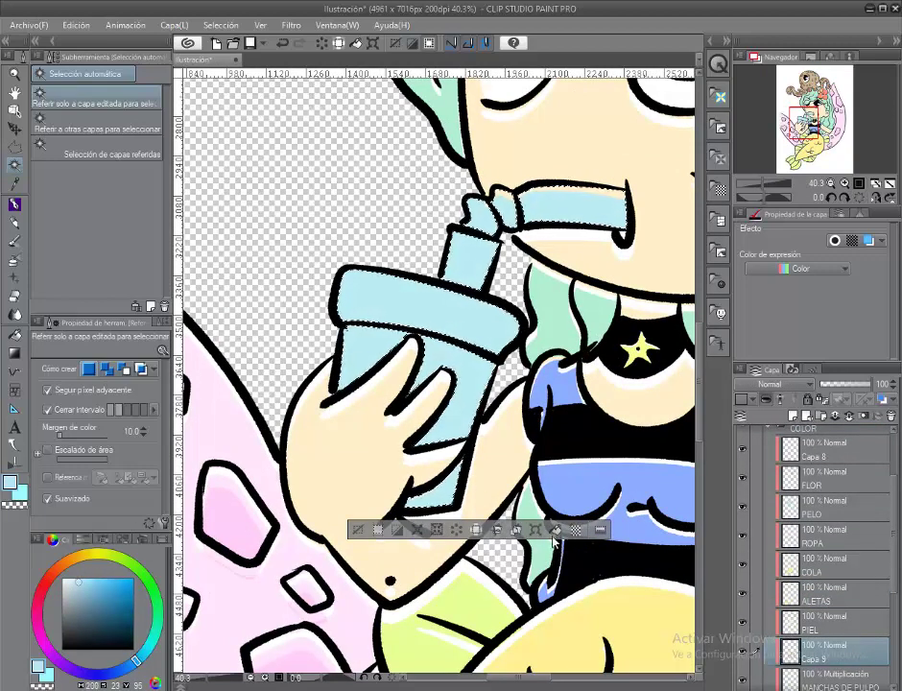
{"action": "left_click", "coordinate": [535, 530]}
{"action": "key", "text": "Escape"}
{"action": "key", "text": "ctrl+d"}
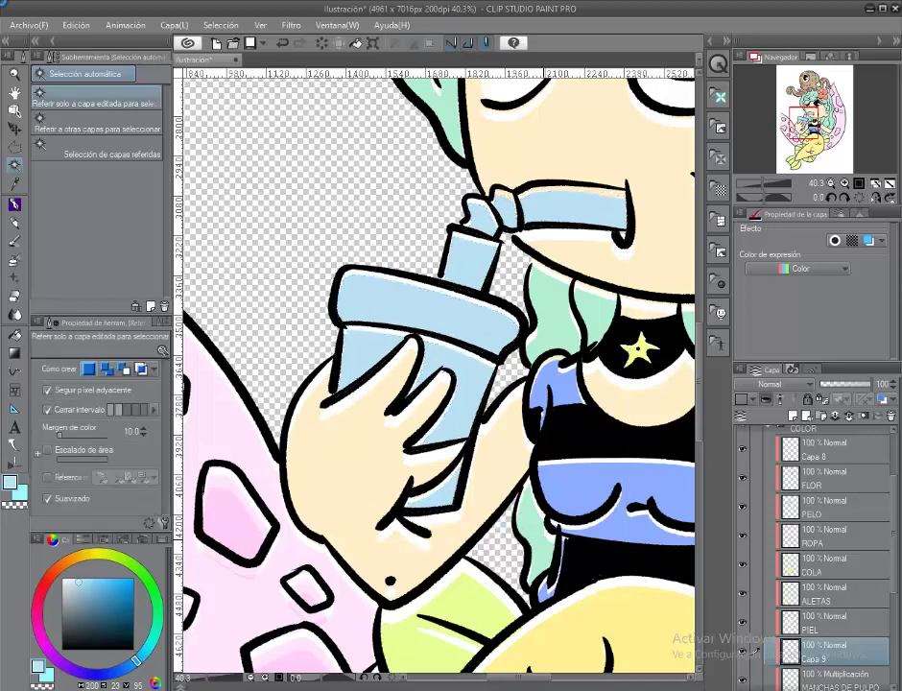
Step: Duplicate the lineart layer in the LINEART folder
{"action": "left_click", "coordinate": [14, 93]}
{"action": "key", "text": "ctrl+0"}
{"action": "scroll", "coordinate": [754, 650], "scroll_direction": "up", "scroll_amount": 3}
{"action": "left_click", "coordinate": [801, 494]}
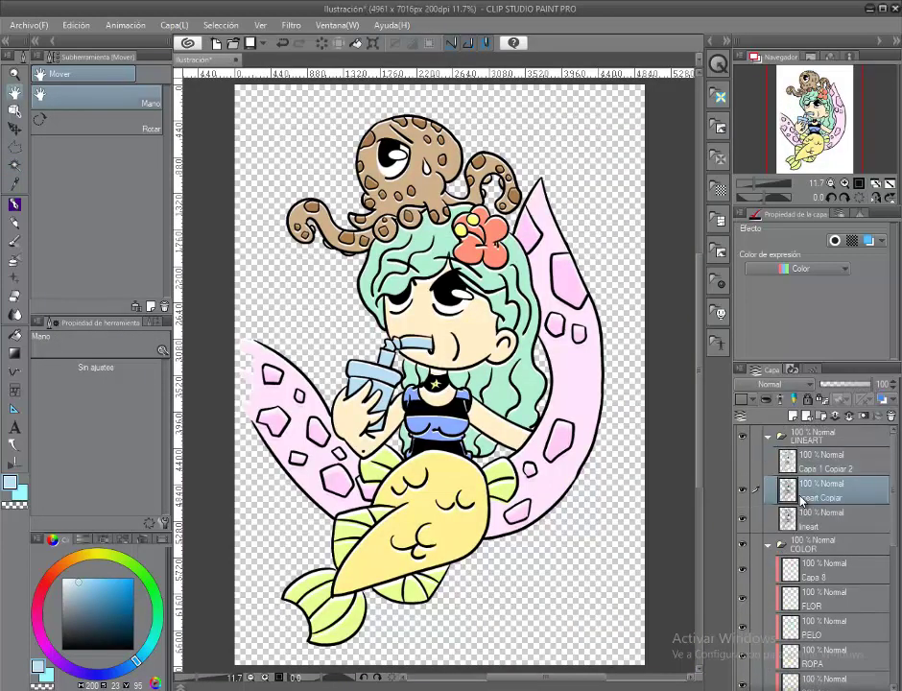
Step: Recolour the lines of the lineart copy to dark purple (H 281, S 40, V 40)
{"action": "left_click", "coordinate": [43, 652]}
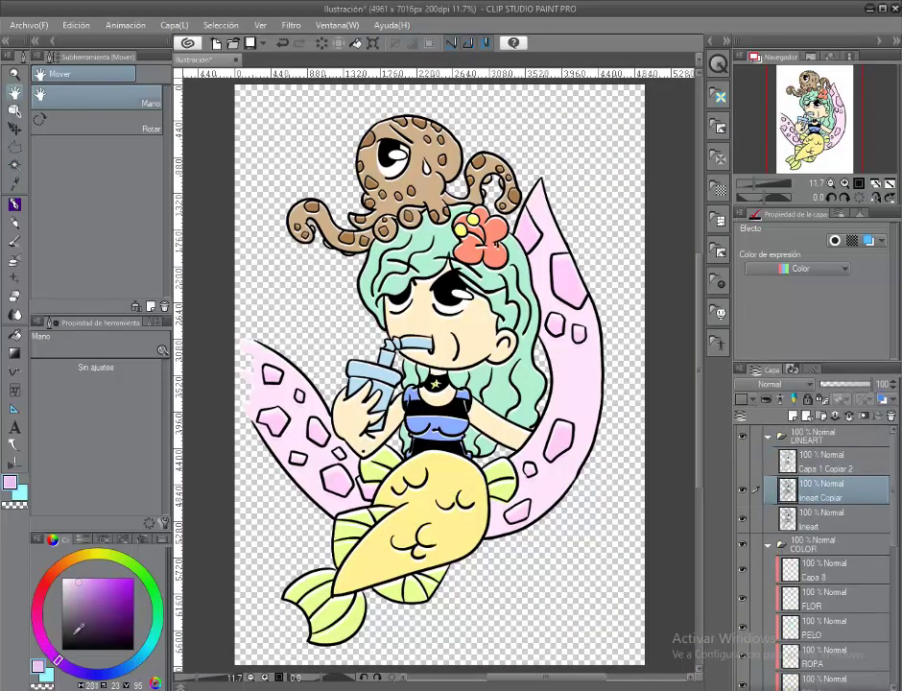
{"action": "left_click", "coordinate": [81, 612]}
{"action": "left_click", "coordinate": [77, 25]}
{"action": "left_click", "coordinate": [122, 251]}
{"action": "left_click", "coordinate": [76, 25]}
{"action": "left_click", "coordinate": [120, 218]}
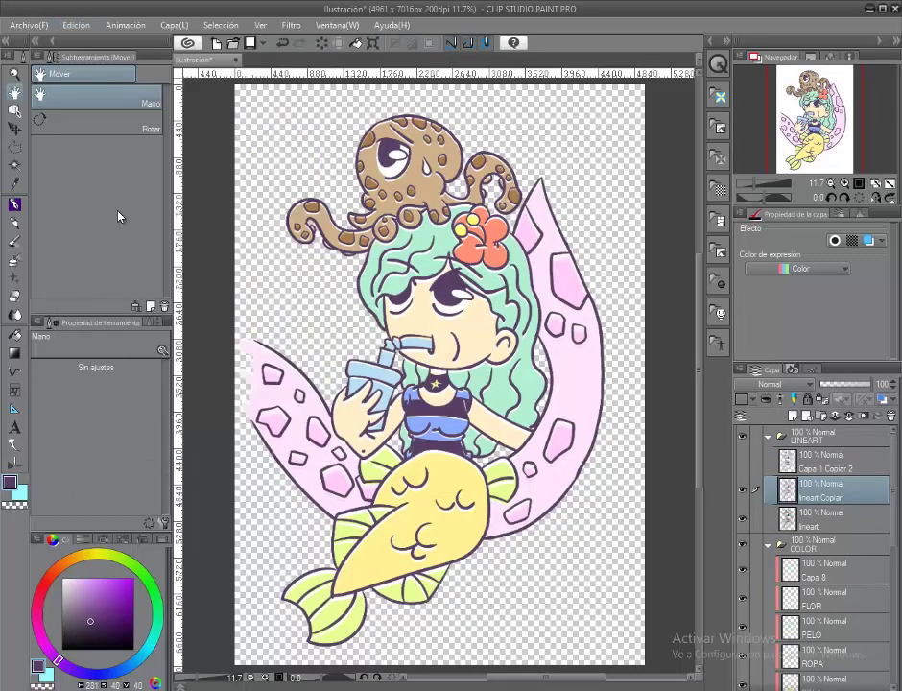
Step: Recolour the lines of the lineart copy to a softer purple (H 281, S 30, V 51)
{"action": "left_click", "coordinate": [84, 613]}
{"action": "left_click", "coordinate": [77, 25]}
{"action": "left_click", "coordinate": [137, 213]}
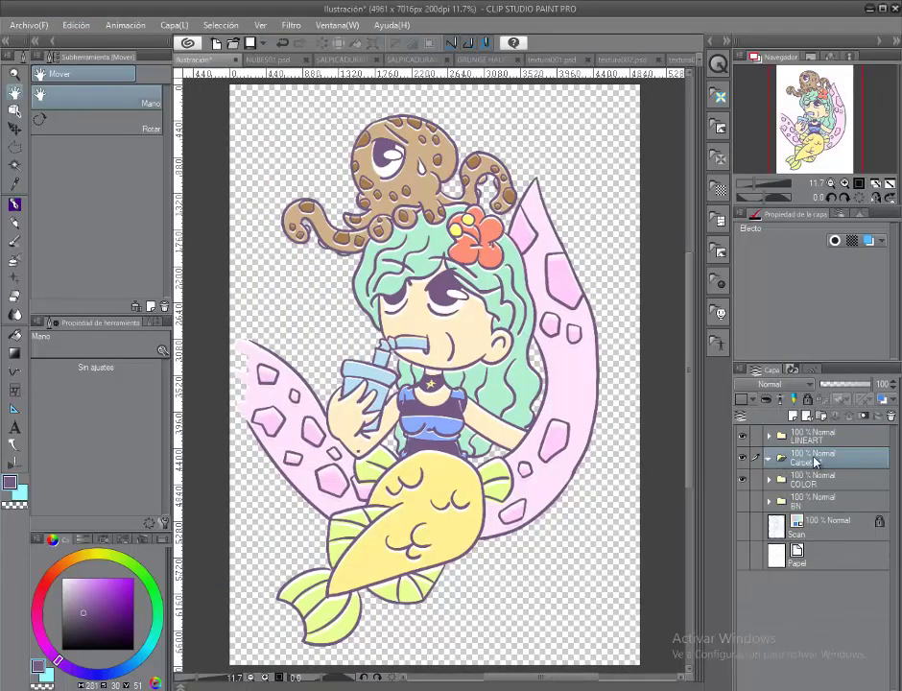
Step: Rename the new folder between LINEART and COLOR as TRAMAS Y TEXTURAS
{"action": "double_click", "coordinate": [816, 460]}
{"action": "type", "text": "TR"}
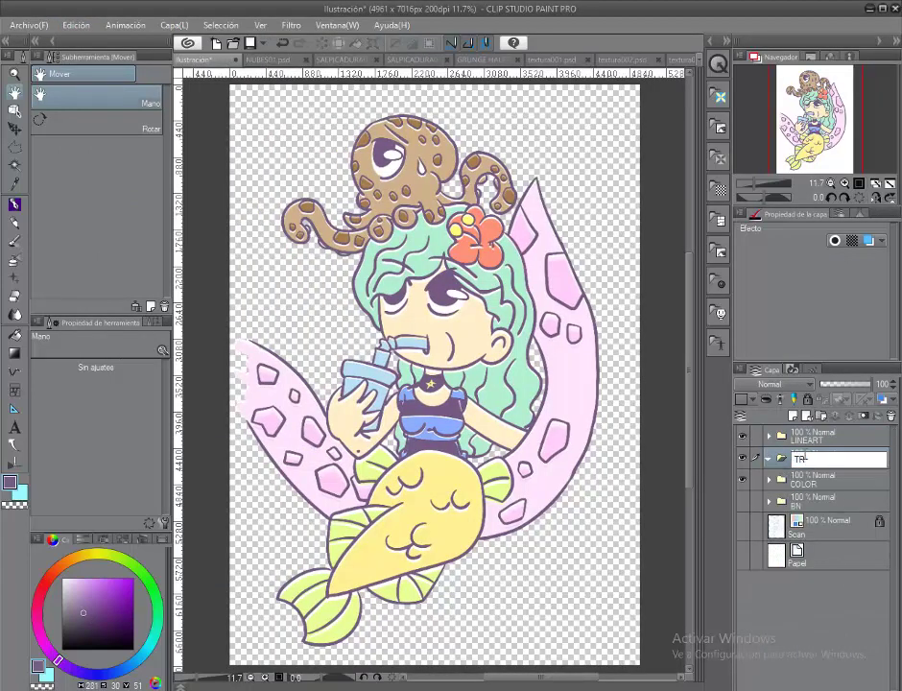
{"action": "type", "text": "AMAS Y TEXTURAS"}
{"action": "key", "text": "Return"}
Step: Copy the spatter layer from SALPICADURA02.psd into the illustration's TRAMAS Y TEXTURAS folder and transform it
{"action": "left_click", "coordinate": [268, 59]}
{"action": "left_click", "coordinate": [451, 59]}
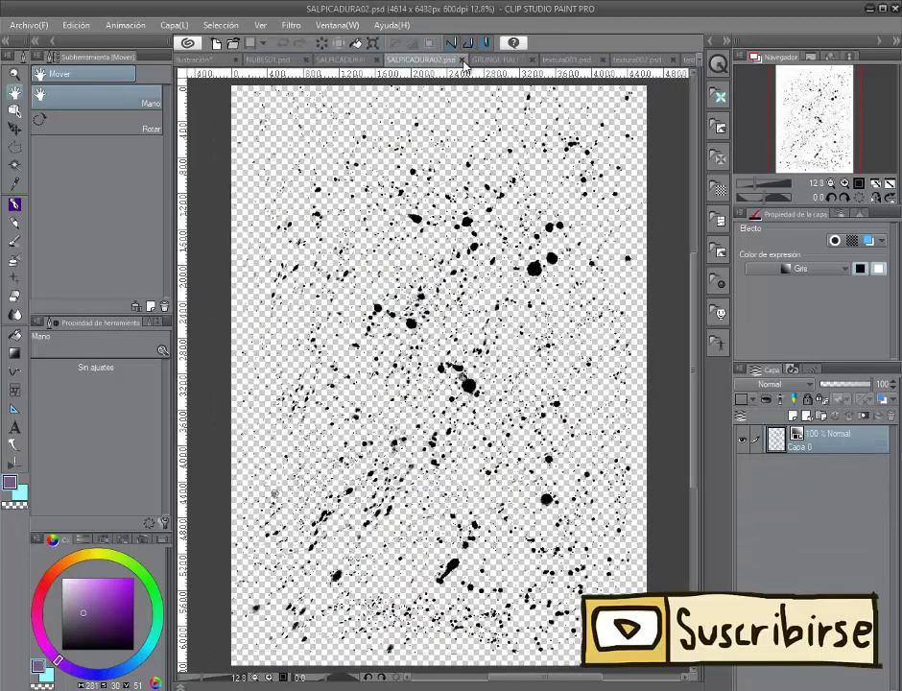
{"action": "left_click_drag", "start_coordinate": [806, 444], "coordinate": [432, 365]}
{"action": "key", "text": "ctrl+t"}
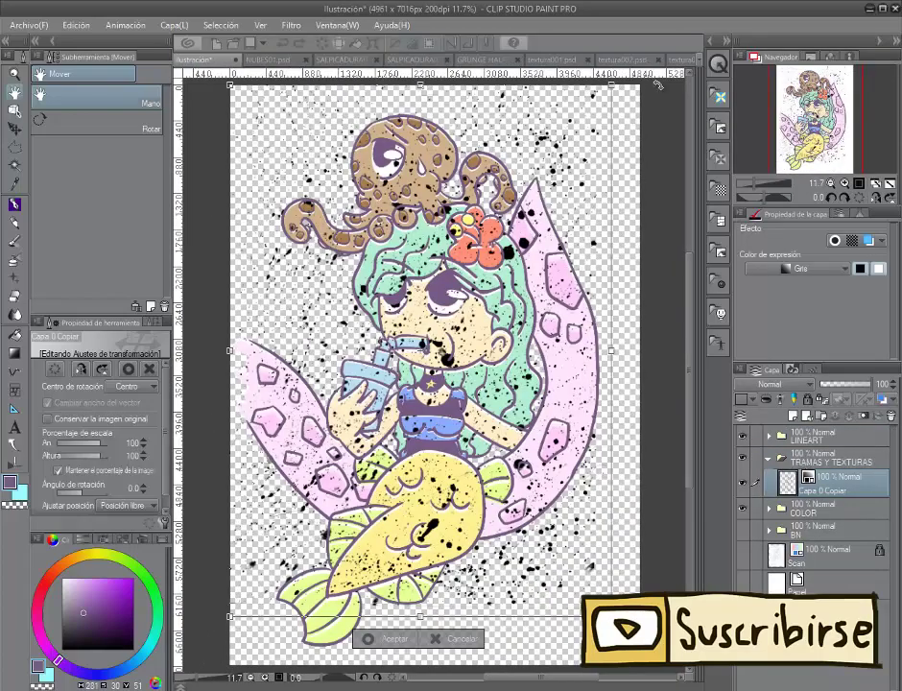
{"action": "key", "text": "Return"}
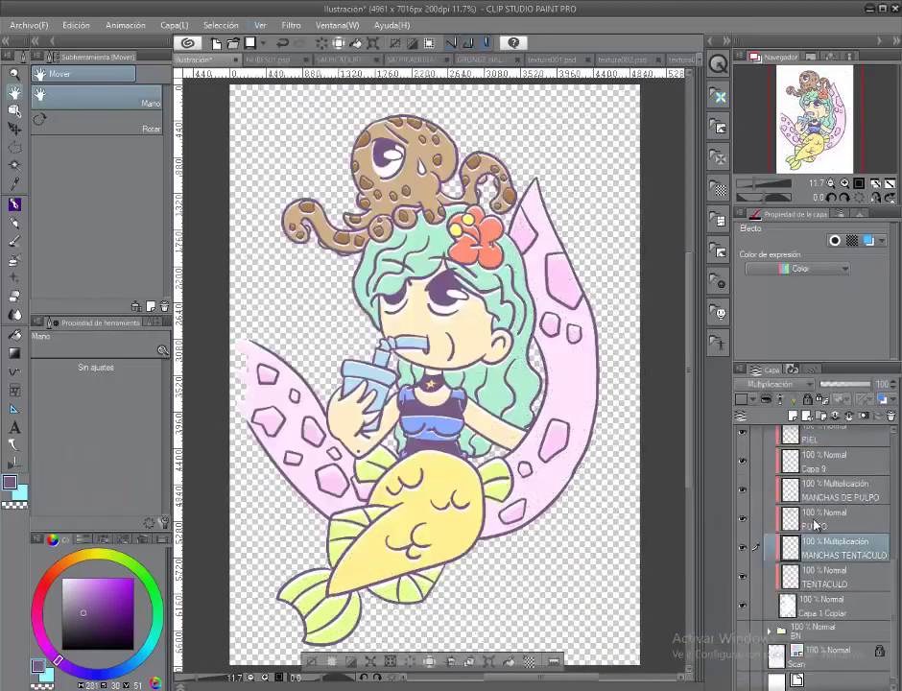
Step: Add a new layer above MANCHAS TENTACULO and set its blending mode to Trama
{"action": "left_click", "coordinate": [793, 416]}
{"action": "left_click", "coordinate": [778, 384]}
{"action": "left_click", "coordinate": [768, 124]}
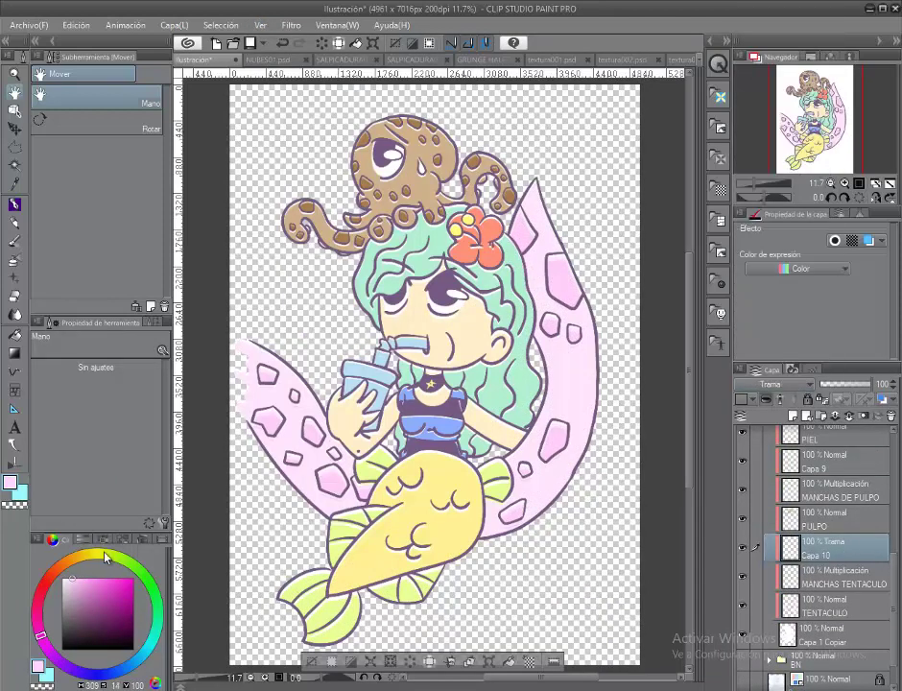
Step: Paint pale yellow (H 65, S 14, V 100) spatter over the pink tentacle through the selection with the Rellenar mono marker
{"action": "scroll", "coordinate": [584, 316], "scroll_direction": "up", "scroll_amount": 2}
{"action": "key", "text": "p"}
{"action": "scroll", "coordinate": [557, 410], "scroll_direction": "down", "scroll_amount": 1}
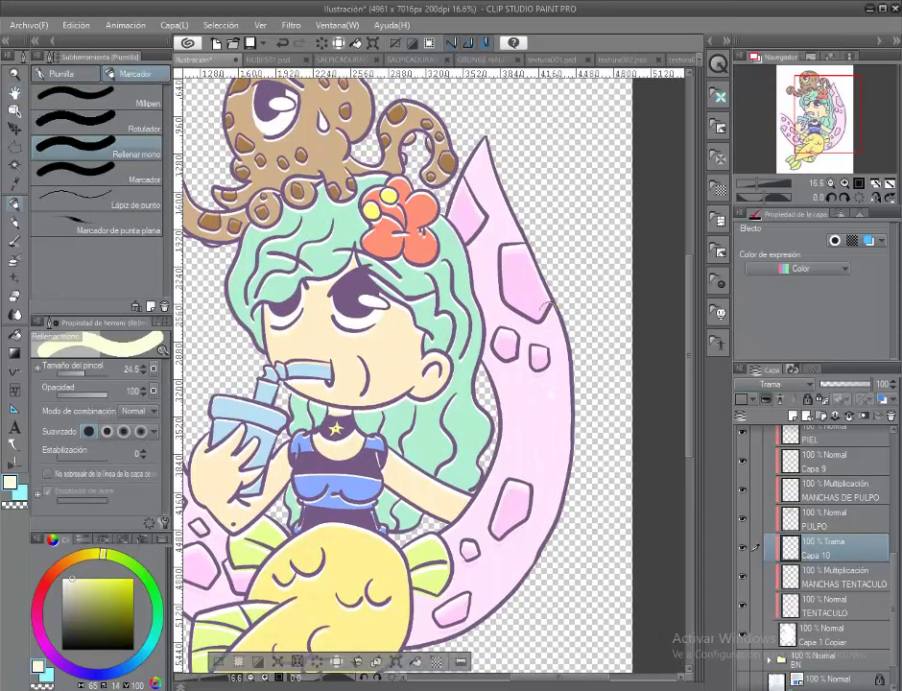
{"action": "scroll", "coordinate": [550, 412], "scroll_direction": "down", "scroll_amount": 3}
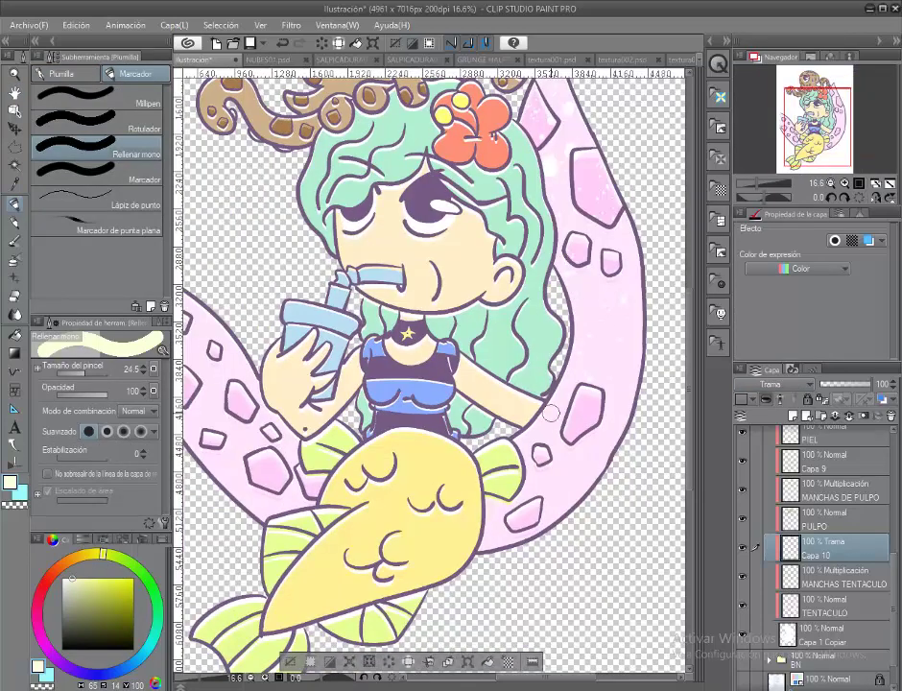
{"action": "scroll", "coordinate": [453, 384], "scroll_direction": "down", "scroll_amount": 3}
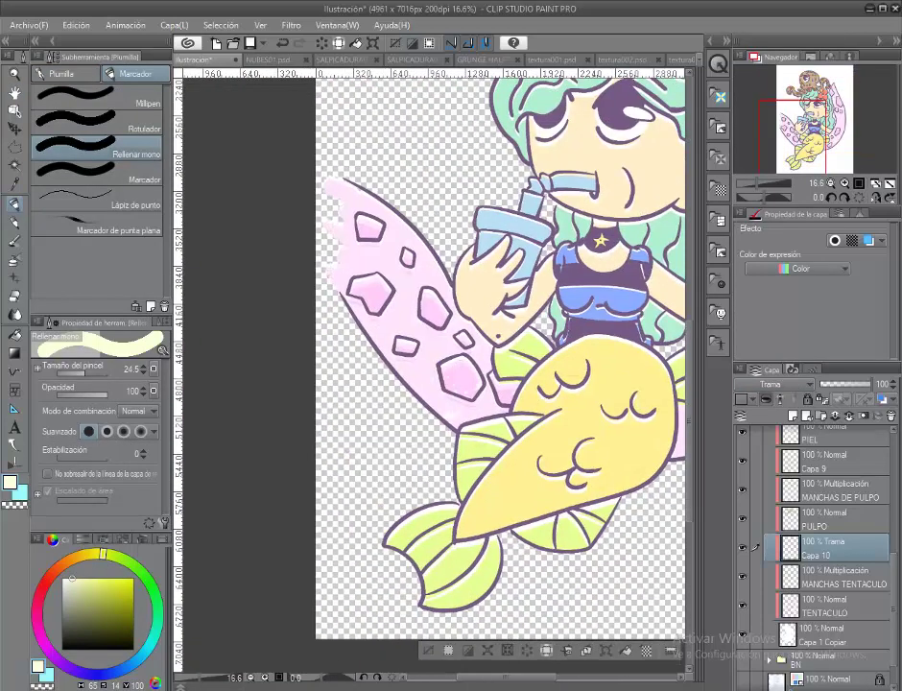
{"action": "scroll", "coordinate": [442, 259], "scroll_direction": "up", "scroll_amount": 5}
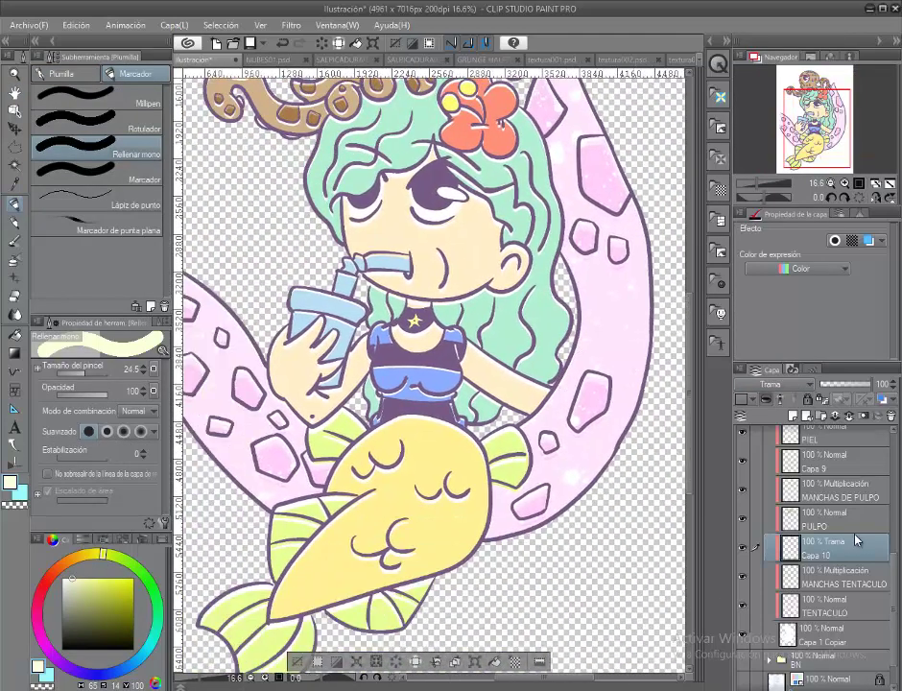
Step: Rename the tentacle's spatter layer as TEXT01
{"action": "double_click", "coordinate": [857, 540]}
{"action": "type", "text": "TEXT01"}
{"action": "key", "text": "Return"}
Step: Add a new layer above MANCHAS DE PULPO and set its blending mode to Multiplicación
{"action": "scroll", "coordinate": [835, 519], "scroll_direction": "up", "scroll_amount": 1}
{"action": "left_click", "coordinate": [825, 513]}
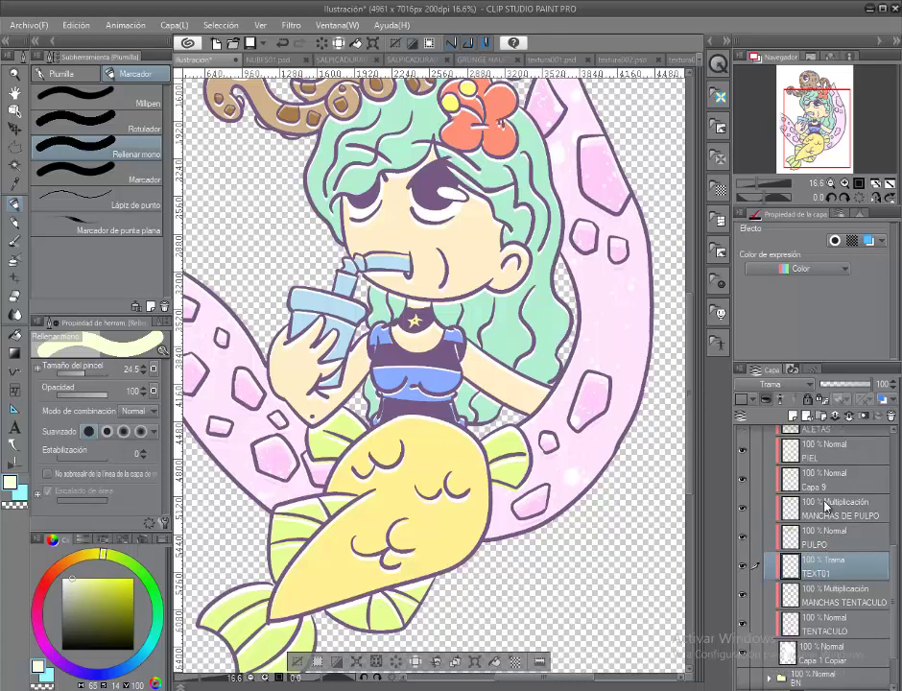
{"action": "left_click", "coordinate": [792, 420]}
{"action": "scroll", "coordinate": [413, 288], "scroll_direction": "up", "scroll_amount": 3}
{"action": "left_click", "coordinate": [782, 384]}
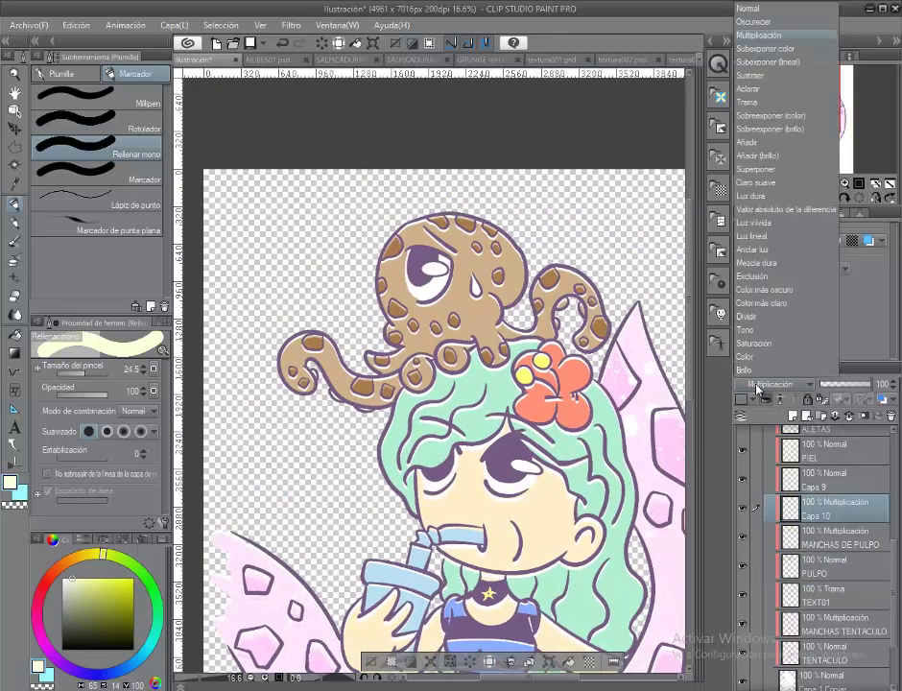
{"action": "left_click", "coordinate": [785, 39]}
Step: Sample the octopus's brown (H 33, S 32, V 81) and paint spatter over its head and arms through the selection
{"action": "left_click", "coordinate": [412, 293], "text": "alt"}
{"action": "scroll", "coordinate": [412, 293], "scroll_direction": "down", "scroll_amount": 1}
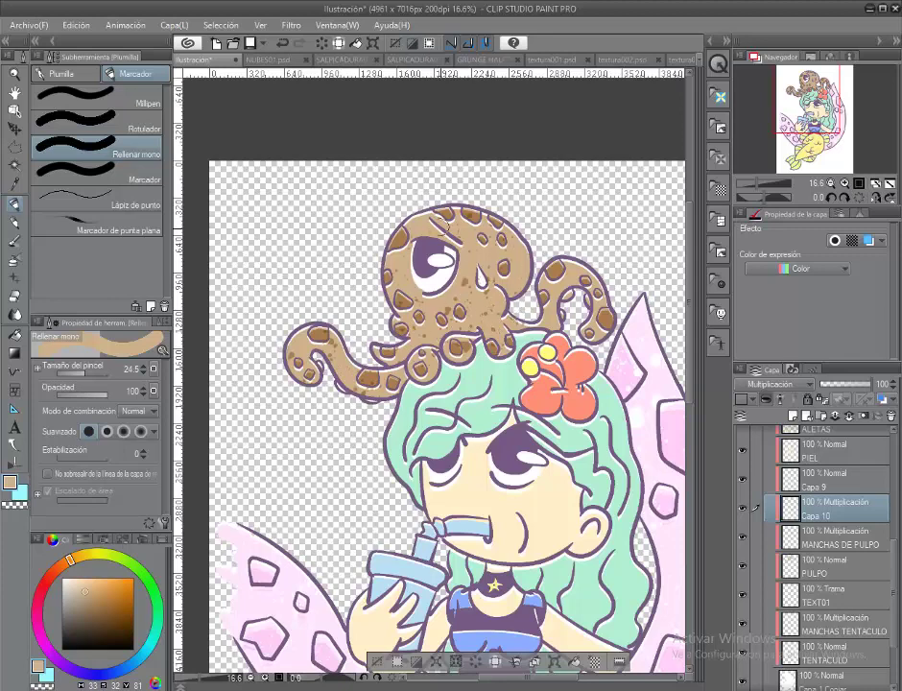
{"action": "left_click_drag", "start_coordinate": [557, 303], "coordinate": [484, 310]}
{"action": "left_click_drag", "start_coordinate": [420, 328], "coordinate": [472, 252]}
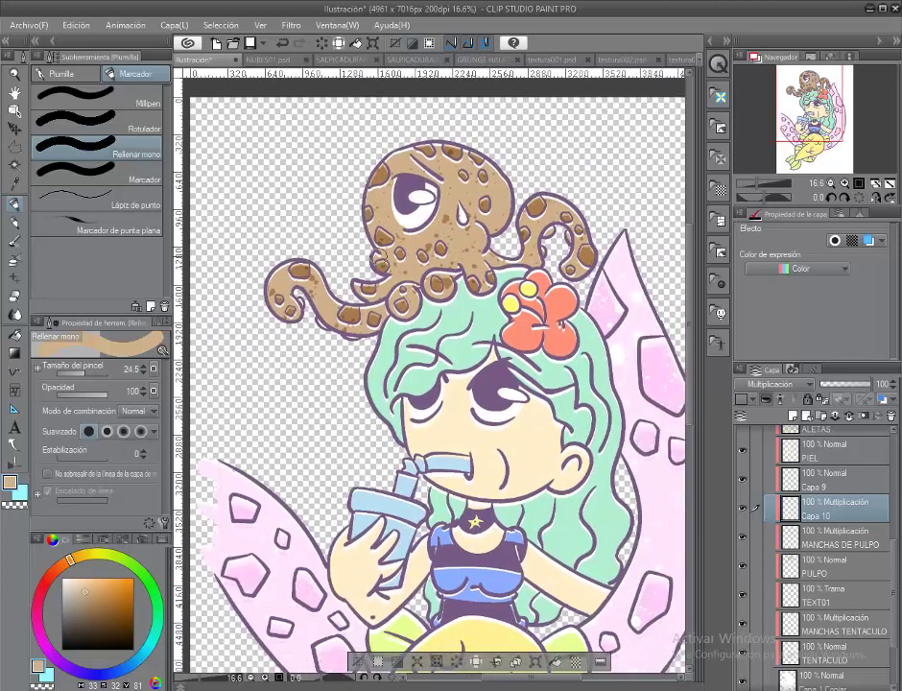
Step: Rename the octopus's spatter layer as TEXT02 and the cup's flat colour layer as VASO
{"action": "double_click", "coordinate": [809, 515]}
{"action": "type", "text": "TEXT02"}
{"action": "key", "text": "Return"}
{"action": "double_click", "coordinate": [812, 487]}
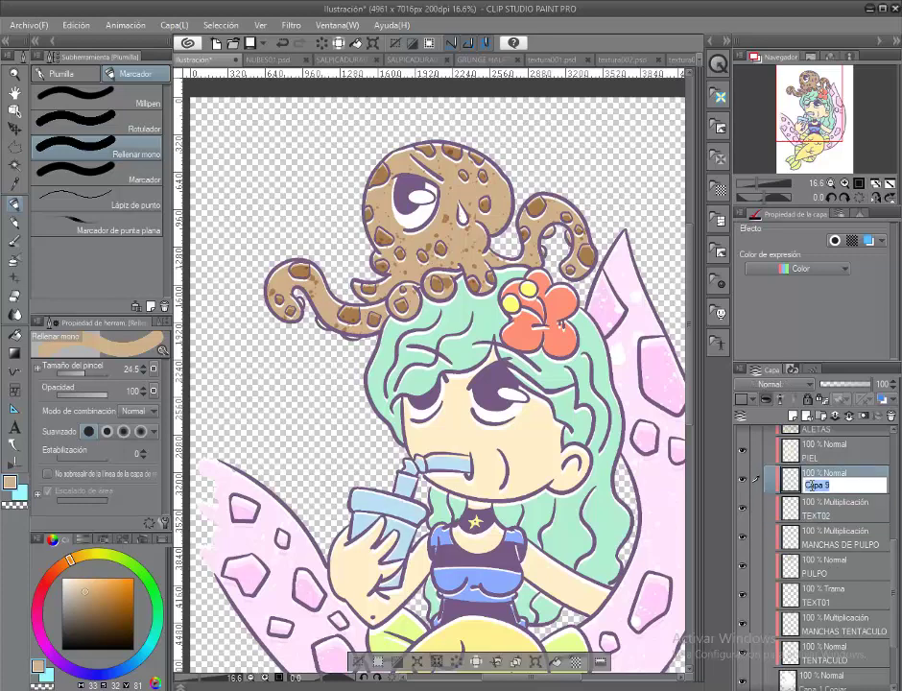
{"action": "type", "text": "PELO"}
{"action": "key", "text": "Return"}
{"action": "key", "text": "ctrl+z"}
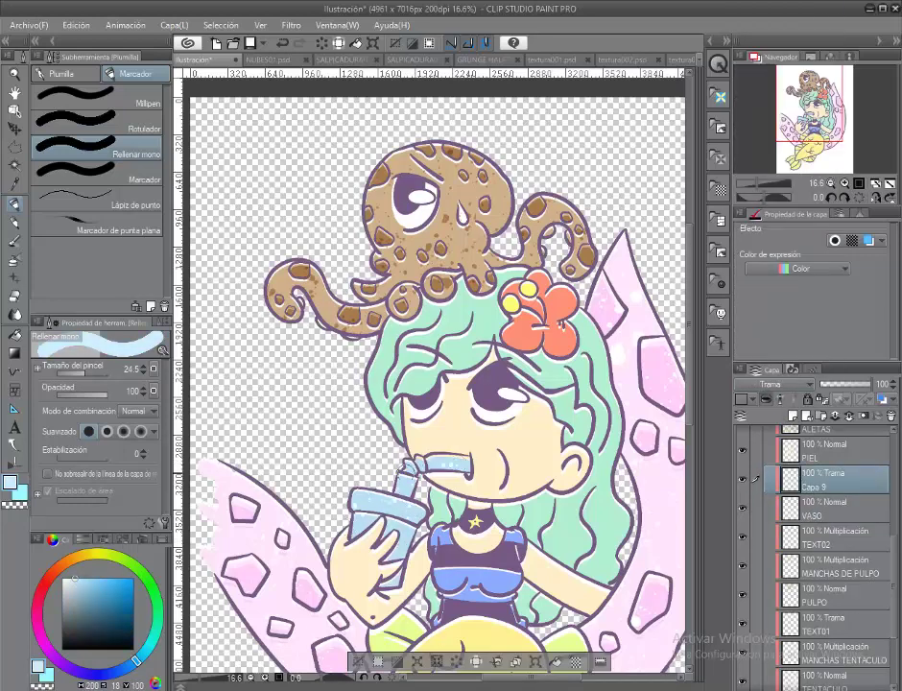
Step: Spatter the cup with light blue (H 200, S 18, V 100) on its Trama layer and name that layer TEXT03
{"action": "left_click_drag", "start_coordinate": [389, 586], "coordinate": [369, 600]}
{"action": "double_click", "coordinate": [812, 486]}
{"action": "type", "text": "TEXT03"}
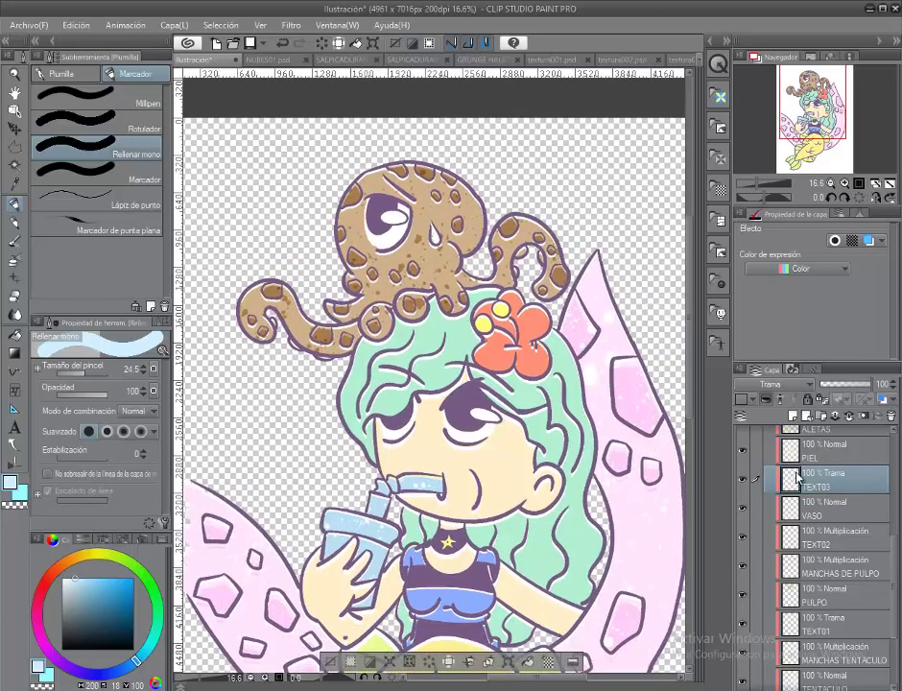
{"action": "key", "text": "Return"}
Step: Add a new layer above PIEL and set its blending mode to Multiplicación
{"action": "scroll", "coordinate": [817, 509], "scroll_direction": "up", "scroll_amount": 3}
{"action": "left_click", "coordinate": [817, 538]}
{"action": "key", "text": "ctrl+shift+n"}
{"action": "left_click", "coordinate": [771, 384]}
{"action": "left_click", "coordinate": [768, 38]}
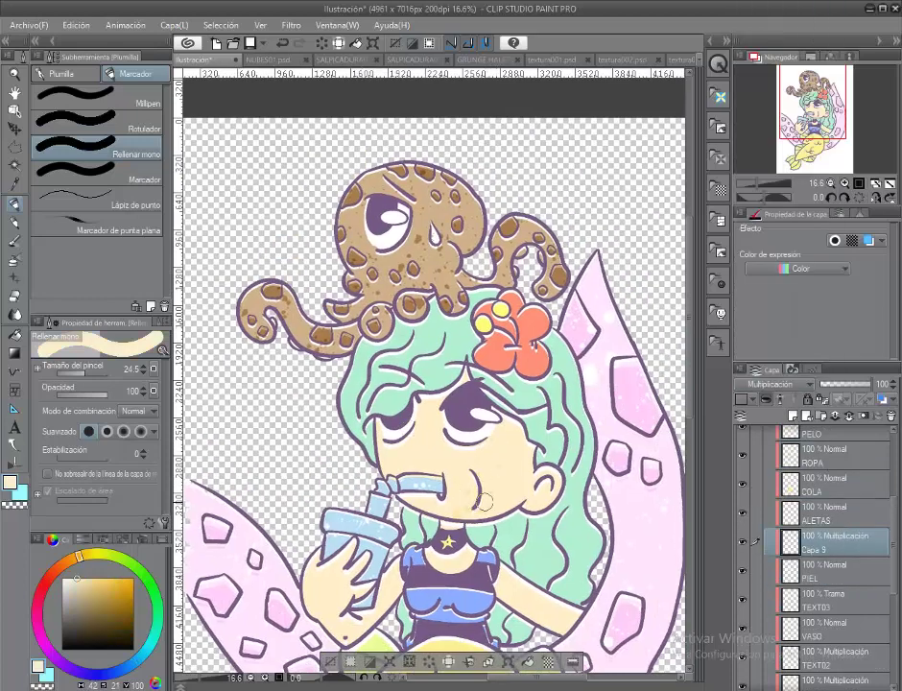
Step: Paint skin-toned (H 42, S 21, V 100) spatter over the mermaid's face and arms and name the layer TEXT04
{"action": "scroll", "coordinate": [497, 389], "scroll_direction": "down", "scroll_amount": 3}
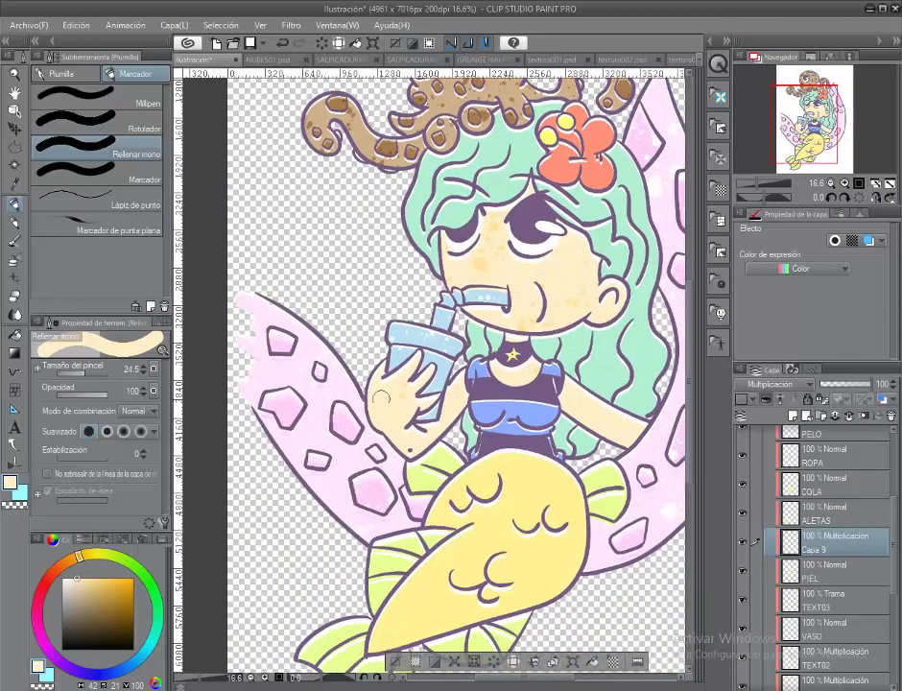
{"action": "scroll", "coordinate": [445, 415], "scroll_direction": "up", "scroll_amount": 3}
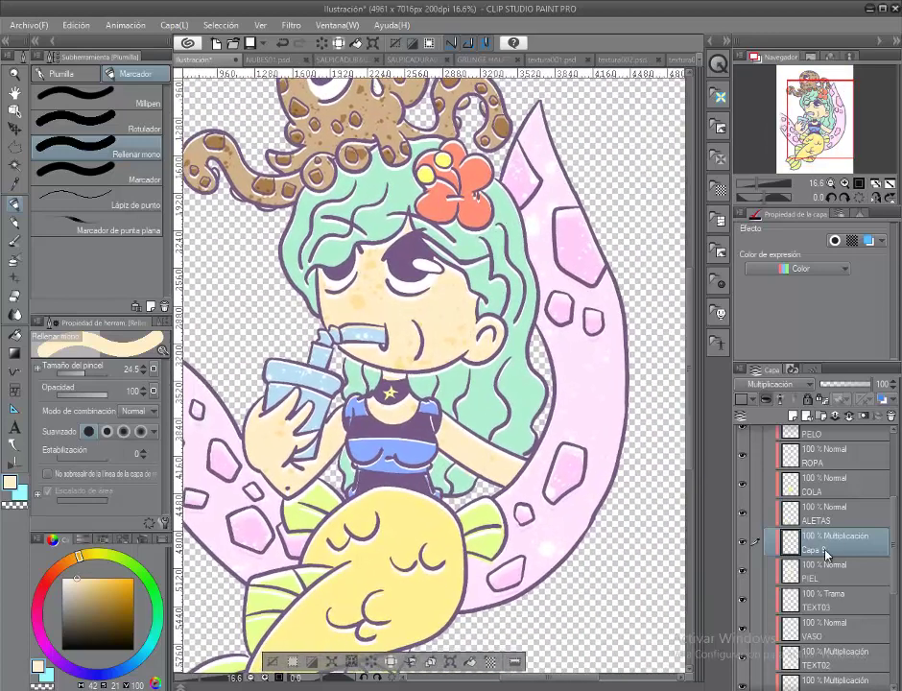
{"action": "double_click", "coordinate": [814, 548]}
{"action": "type", "text": "TEXT04"}
{"action": "key", "text": "Return"}
Step: Spatter the tail and fins in dark yellow (H 52, S 43, V 78) on a new Multiplicación layer above COLA named TEXT05
{"action": "left_click", "coordinate": [835, 491]}
{"action": "key", "text": "ctrl+shift+n"}
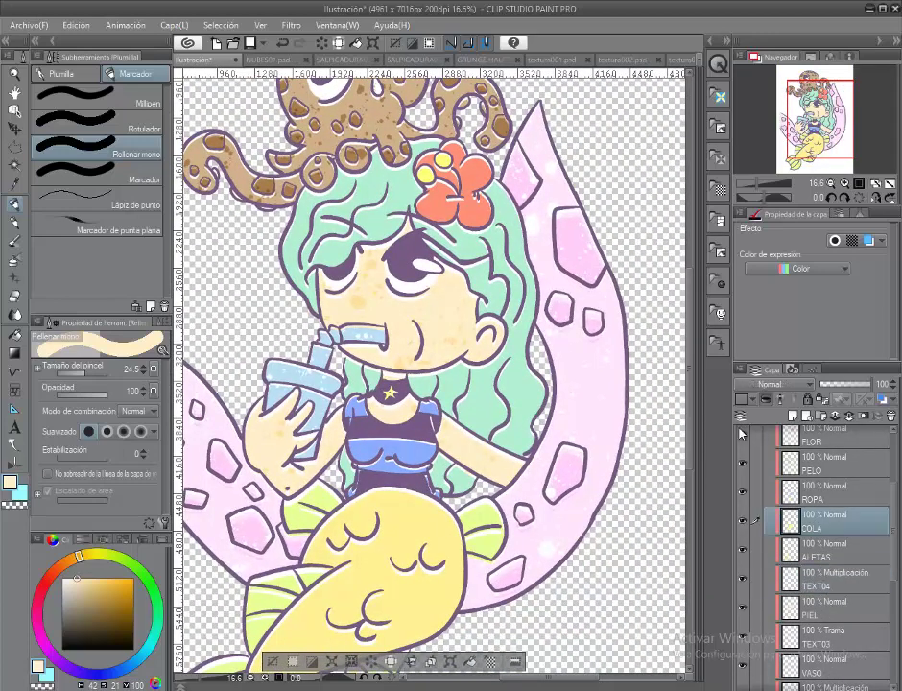
{"action": "left_click", "coordinate": [771, 384]}
{"action": "left_click", "coordinate": [768, 38]}
{"action": "left_click_drag", "start_coordinate": [465, 438], "coordinate": [562, 316]}
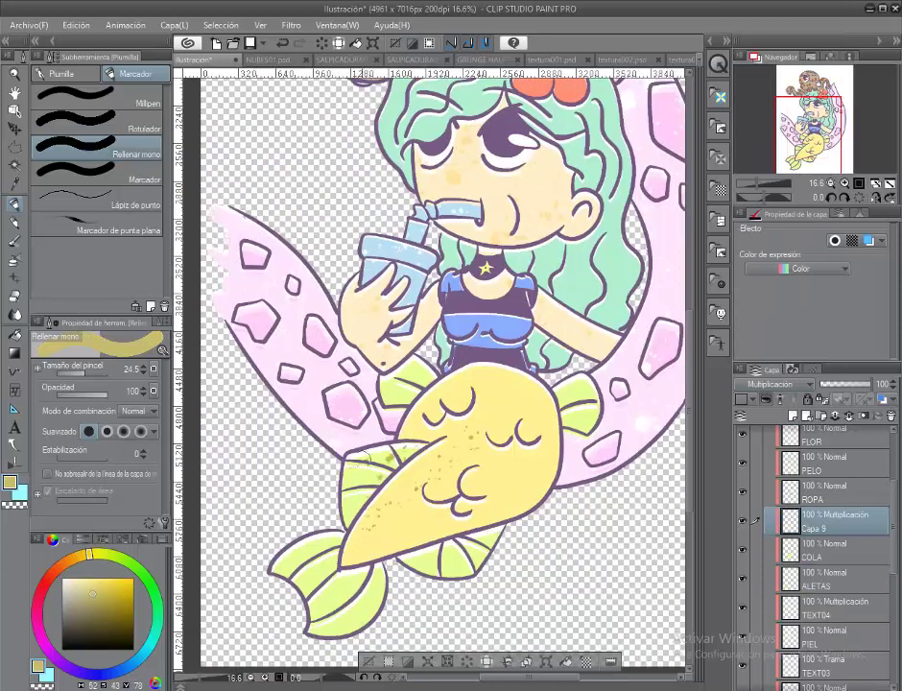
{"action": "left_click_drag", "start_coordinate": [510, 511], "coordinate": [554, 461]}
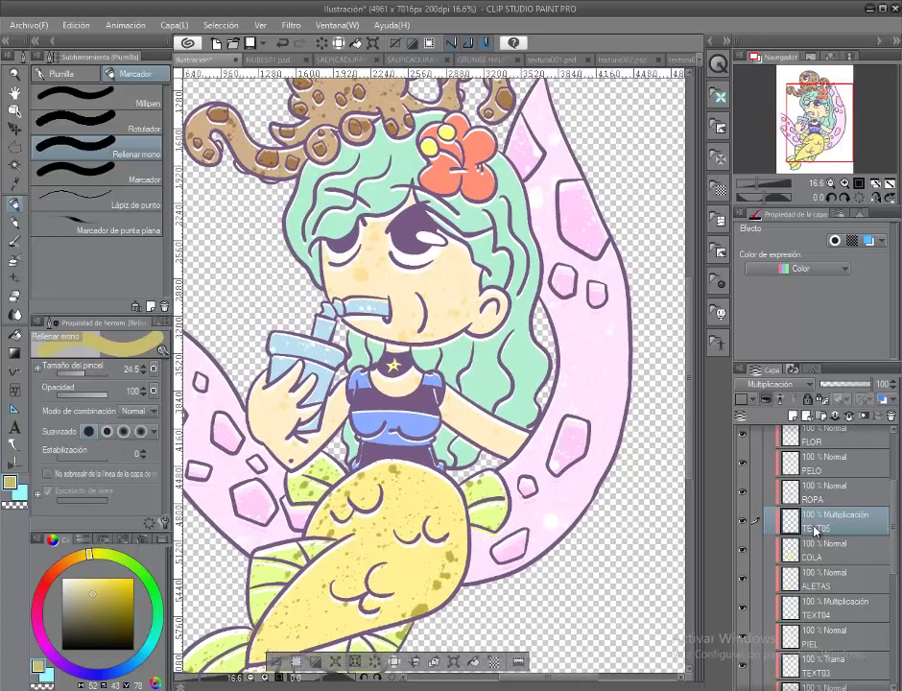
Step: Spatter the clothes with their own blue (H 223, S 45, V 100) on a Multiplicación layer above ROPA and name it TEXT06
{"action": "scroll", "coordinate": [766, 387], "scroll_direction": "down", "scroll_amount": 2}
{"action": "left_click", "coordinate": [415, 423], "text": "alt"}
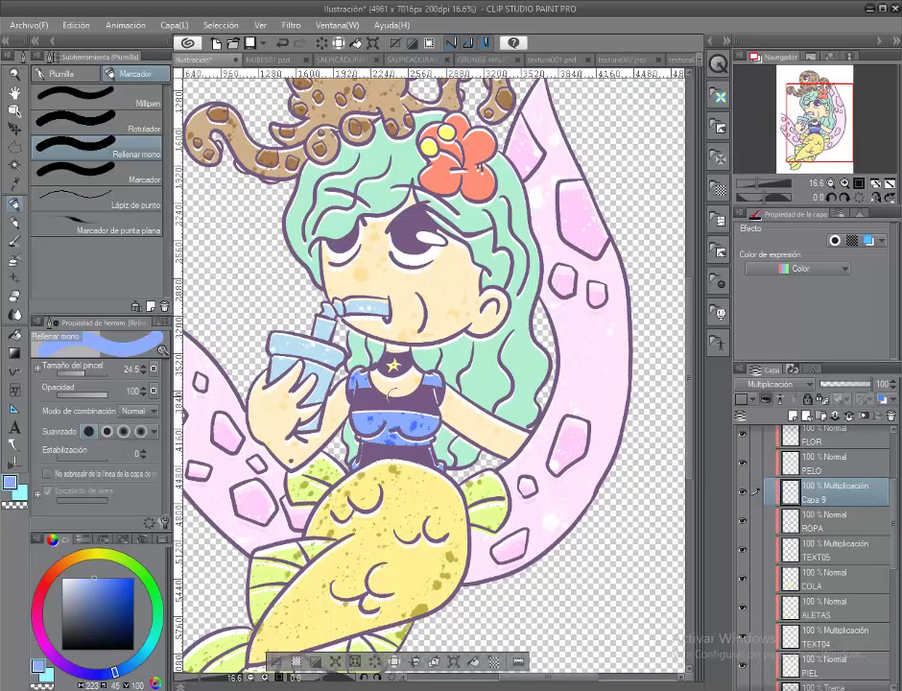
{"action": "left_click_drag", "start_coordinate": [408, 434], "coordinate": [386, 481]}
{"action": "double_click", "coordinate": [816, 499]}
{"action": "type", "text": "TEXT06"}
{"action": "key", "text": "Return"}
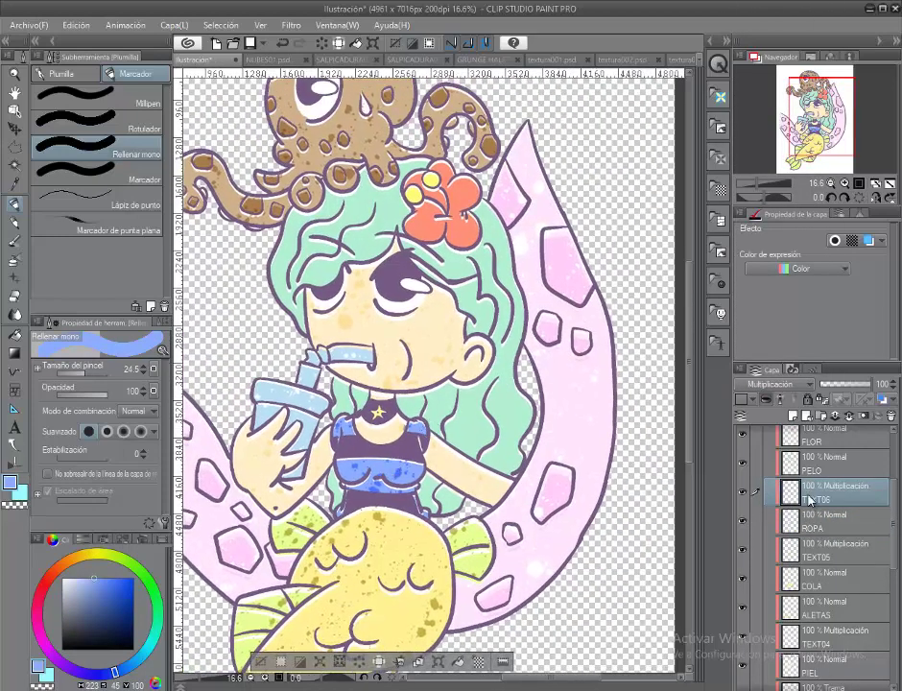
Step: Spatter the hair in green (H 150, S 28, V 75) on a new Multiplicación layer above PELO and name it TEXT06
{"action": "left_click", "coordinate": [815, 464]}
{"action": "left_click", "coordinate": [807, 417]}
{"action": "scroll", "coordinate": [766, 384], "scroll_direction": "down", "scroll_amount": 2}
{"action": "left_click", "coordinate": [301, 317], "text": "alt"}
{"action": "left_click_drag", "start_coordinate": [301, 316], "coordinate": [401, 354]}
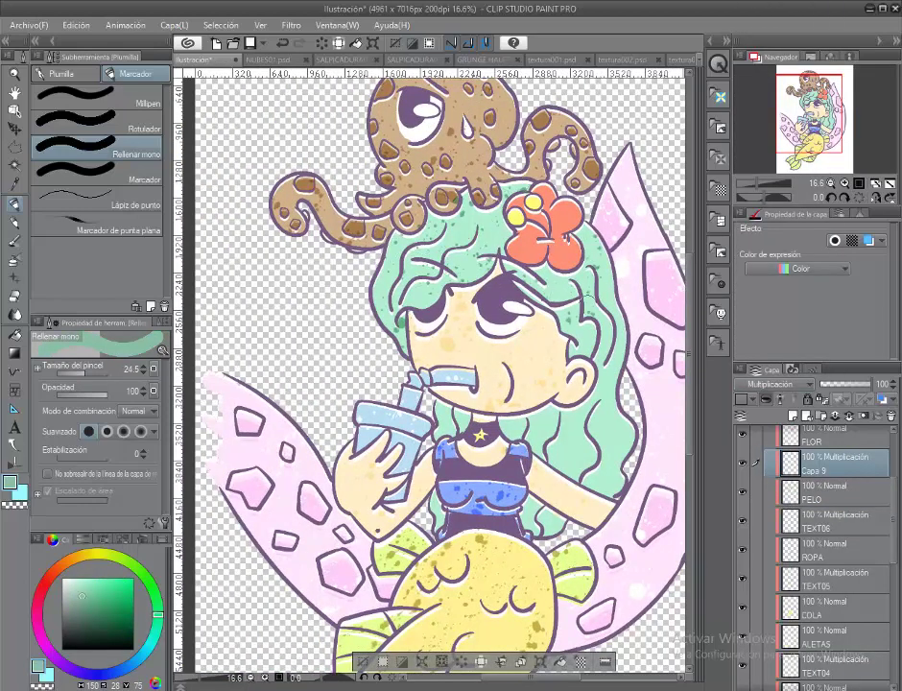
{"action": "left_click_drag", "start_coordinate": [424, 240], "coordinate": [389, 186]}
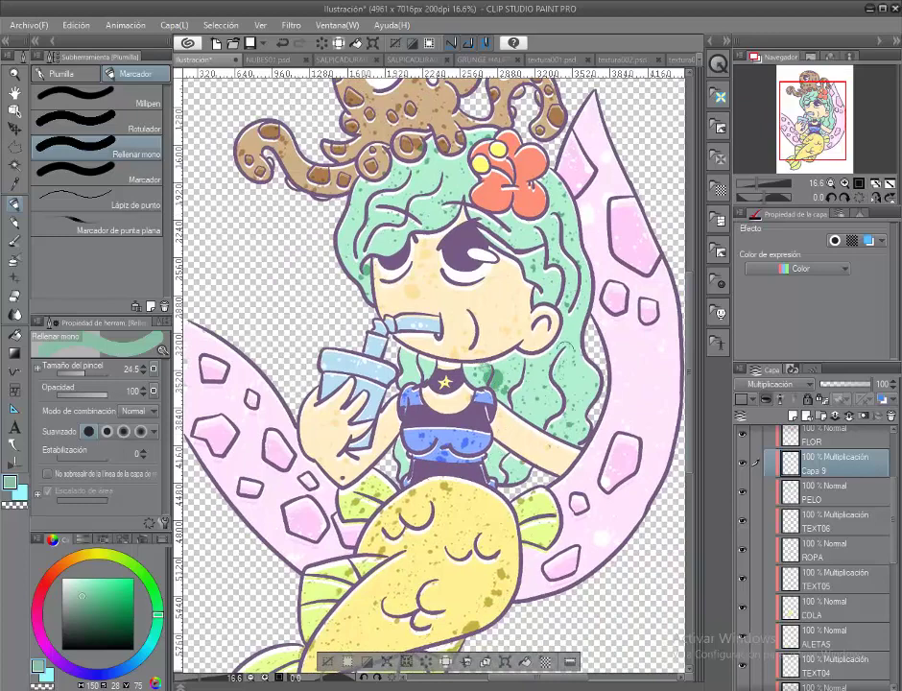
{"action": "left_click_drag", "start_coordinate": [461, 309], "coordinate": [461, 362]}
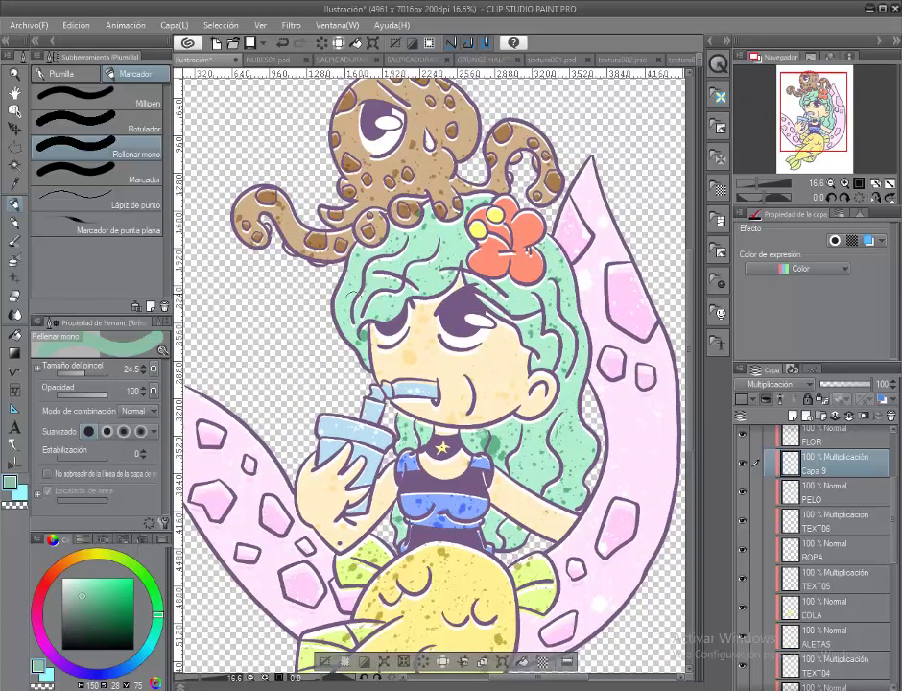
{"action": "left_click_drag", "start_coordinate": [435, 275], "coordinate": [358, 333]}
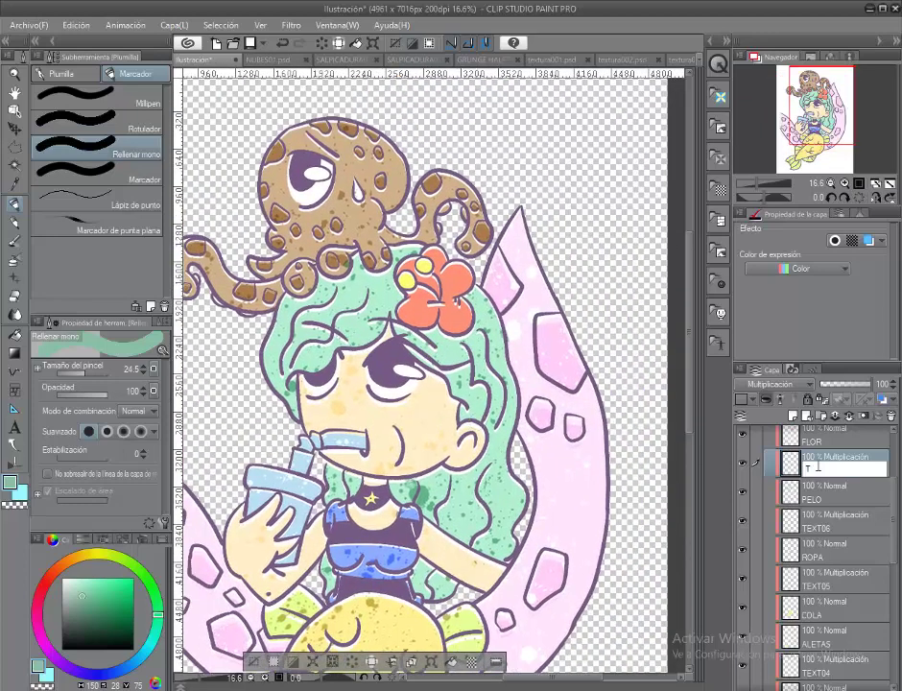
Step: Spatter the flower in coral (H 11, S 53, V 100) on a Multiplicación layer above FLOR and name it TEXT10
{"action": "left_click_drag", "start_coordinate": [826, 463], "coordinate": [825, 436]}
{"action": "left_click", "coordinate": [412, 333], "text": "alt"}
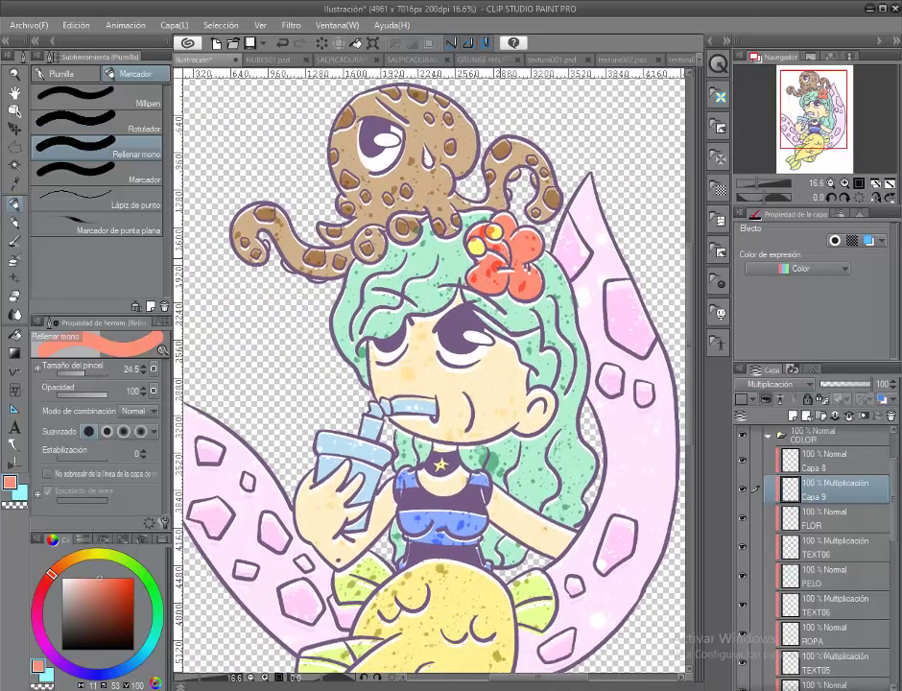
{"action": "double_click", "coordinate": [826, 497]}
{"action": "type", "text": "TEXT"}
Step: Copy the dot pattern from GRUNGE HALFTONE N10.psd and paste it into the illustration's TRAMAS Y TEXTURAS folder
{"action": "key", "text": "ctrl+Tab"}
{"action": "key", "text": "ctrl+Tab"}
{"action": "key", "text": "ctrl+Tab"}
{"action": "key", "text": "ctrl+Tab"}
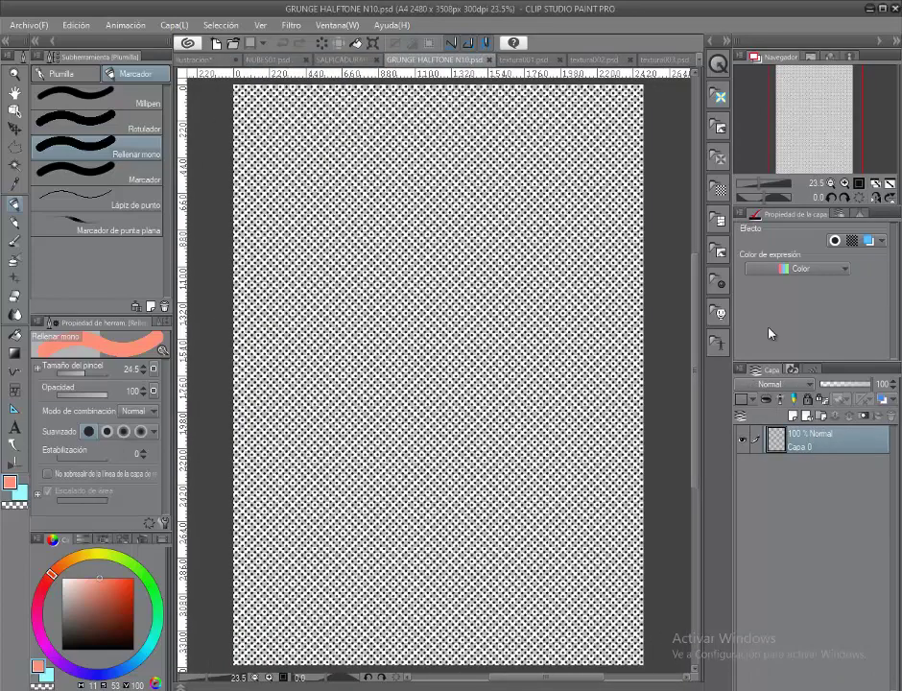
{"action": "key", "text": "ctrl+Tab"}
{"action": "key", "text": "ctrl+v"}
Step: Scale the pasted halftone up to cover the whole canvas
{"action": "scroll", "coordinate": [218, 543], "scroll_direction": "down", "scroll_amount": 3}
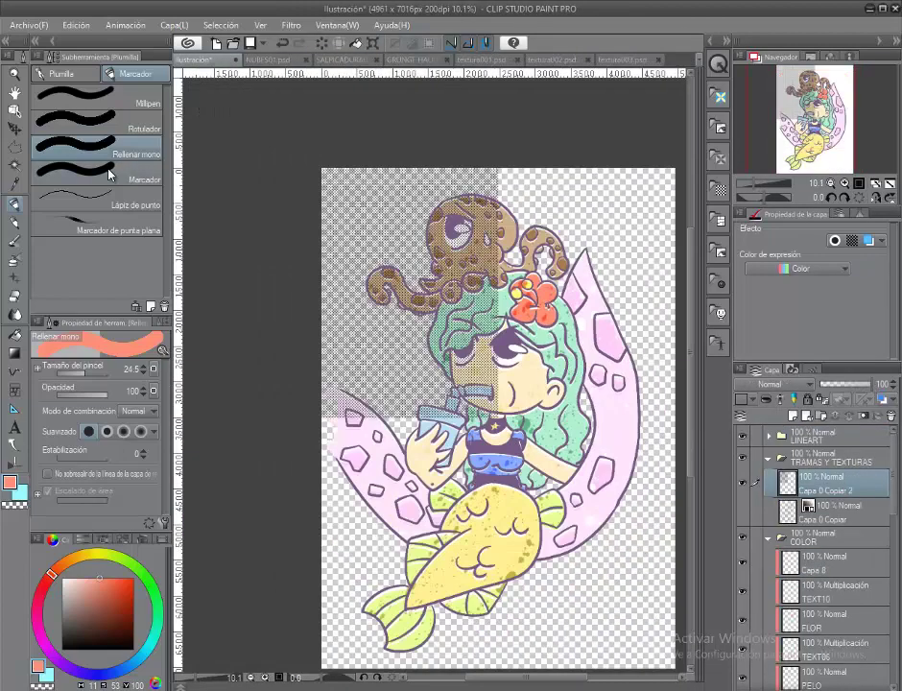
{"action": "key", "text": "ctrl+t"}
{"action": "left_click_drag", "start_coordinate": [520, 423], "coordinate": [675, 665]}
{"action": "key", "text": "Return"}
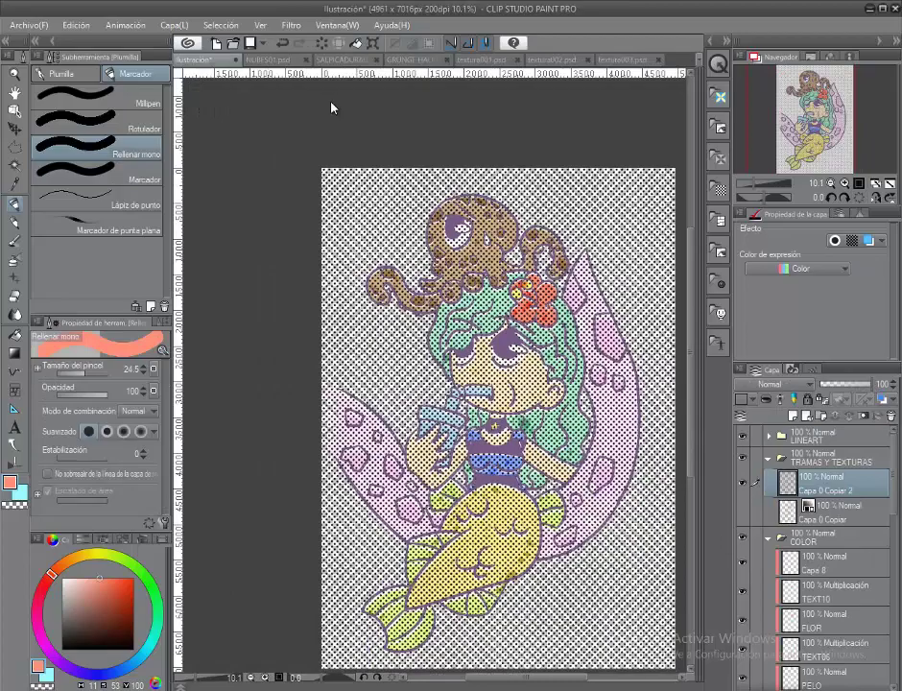
Step: Turn the halftone's dots into a selection, hide the pattern, and add a Multiplicación layer above TEXT01
{"action": "left_click", "coordinate": [261, 25]}
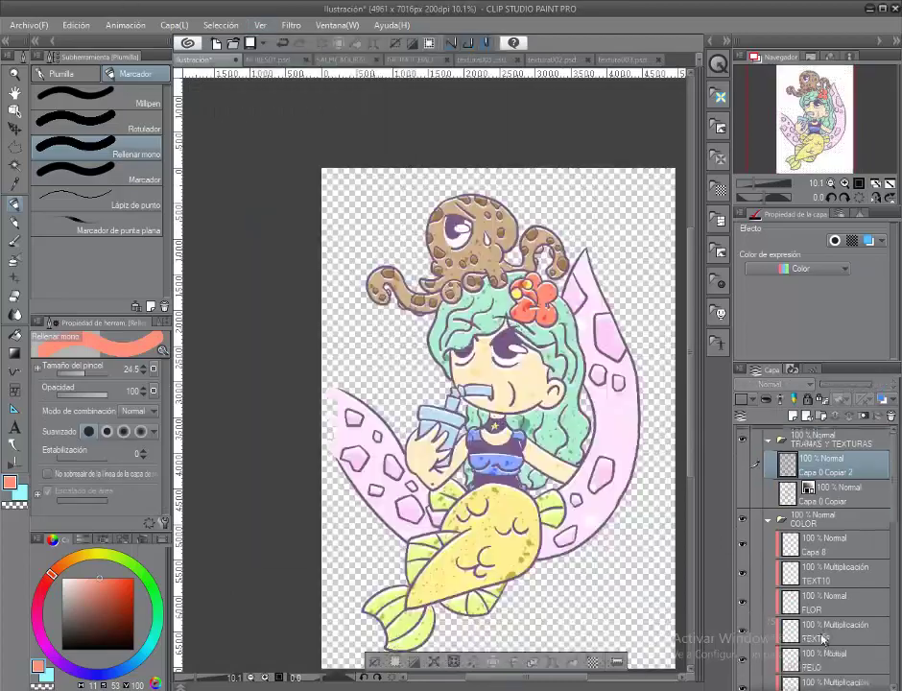
{"action": "scroll", "coordinate": [819, 480], "scroll_direction": "down", "scroll_amount": 3}
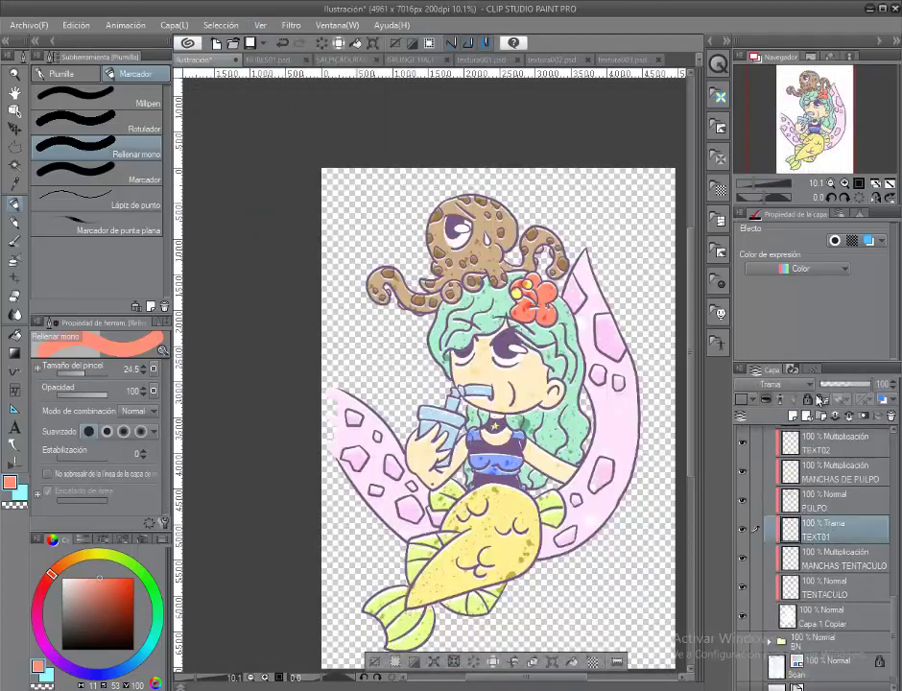
{"action": "scroll", "coordinate": [705, 444], "scroll_direction": "up", "scroll_amount": 2}
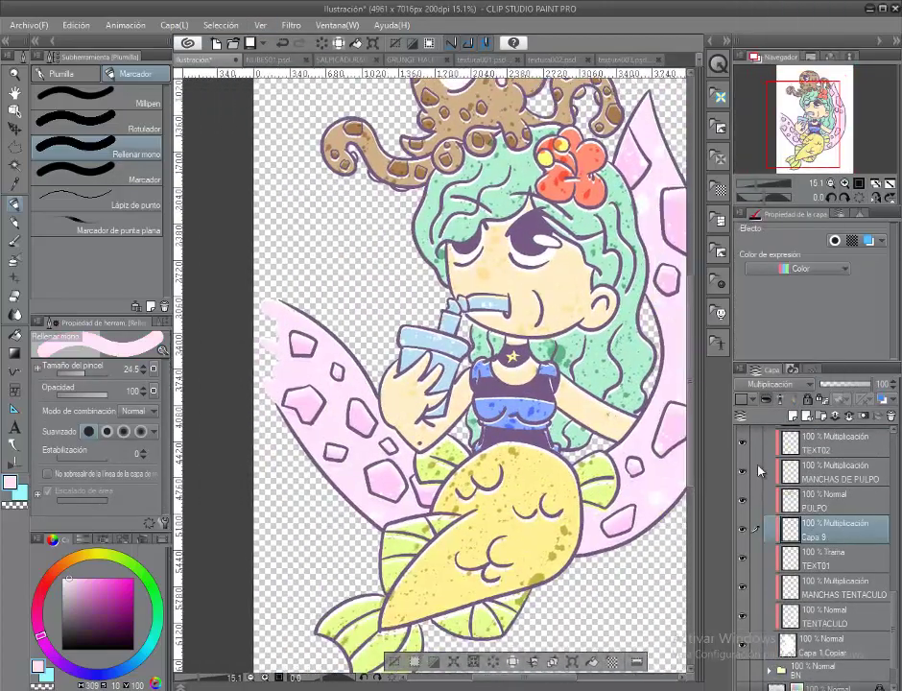
Step: Paint pale pink (H 309, S 10, V 100) halftone dots over the tentacle on a layer named TRAM01 at 53 % opacity
{"action": "left_click_drag", "start_coordinate": [415, 484], "coordinate": [245, 391]}
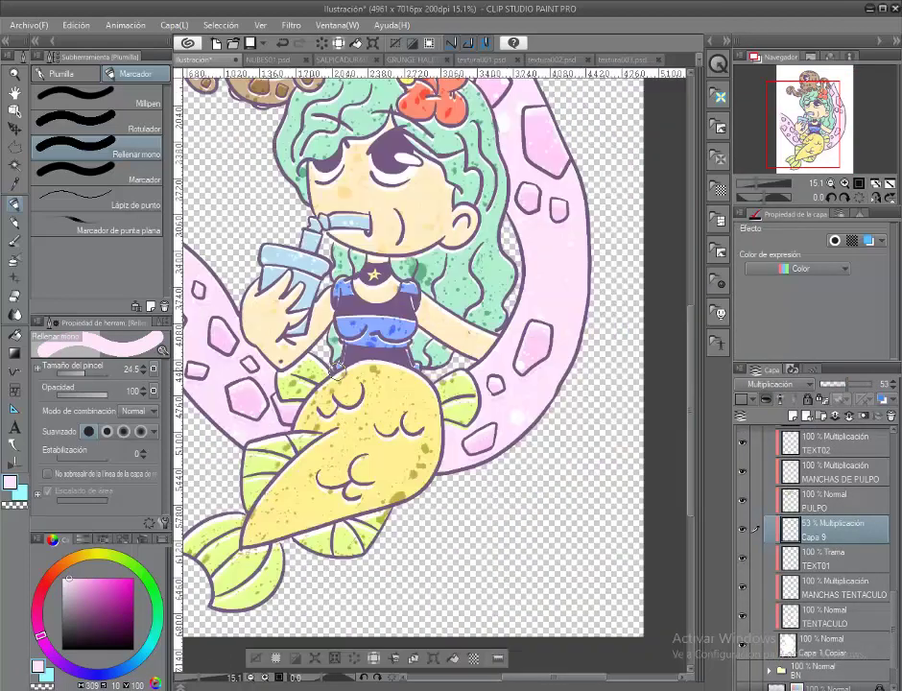
{"action": "left_click_drag", "start_coordinate": [494, 249], "coordinate": [534, 338]}
{"action": "left_click_drag", "start_coordinate": [484, 247], "coordinate": [681, 195]}
Step: Paint brown (H 33, S 32, V 81) halftone dots over the octopus on a new Multiplicación layer above TEXT02
{"action": "left_click_drag", "start_coordinate": [811, 540], "coordinate": [813, 479]}
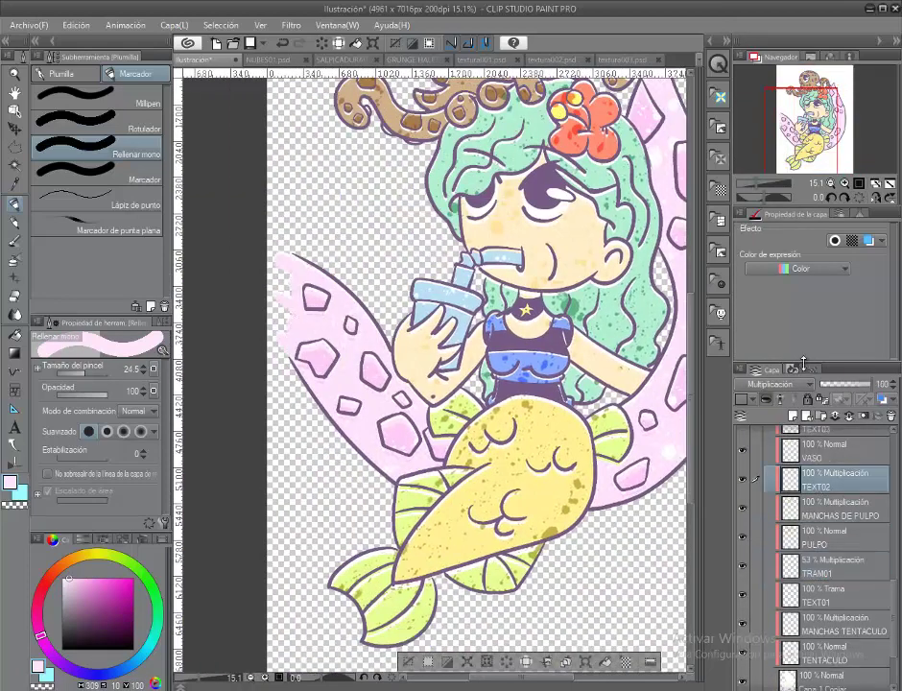
{"action": "left_click_drag", "start_coordinate": [499, 192], "coordinate": [456, 422]}
{"action": "left_click", "coordinate": [457, 248], "text": "alt"}
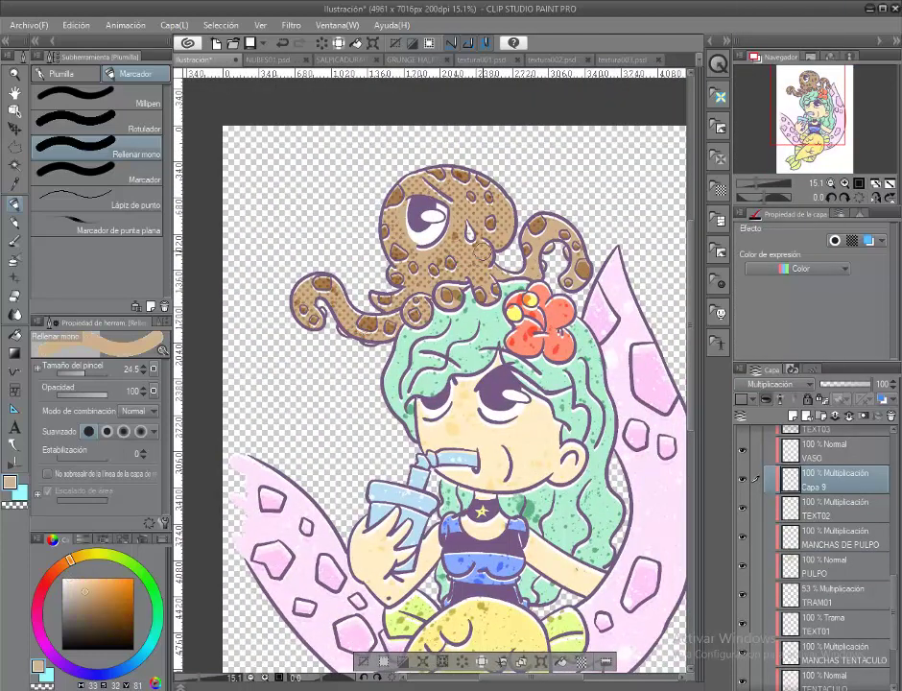
{"action": "left_click_drag", "start_coordinate": [324, 210], "coordinate": [470, 197]}
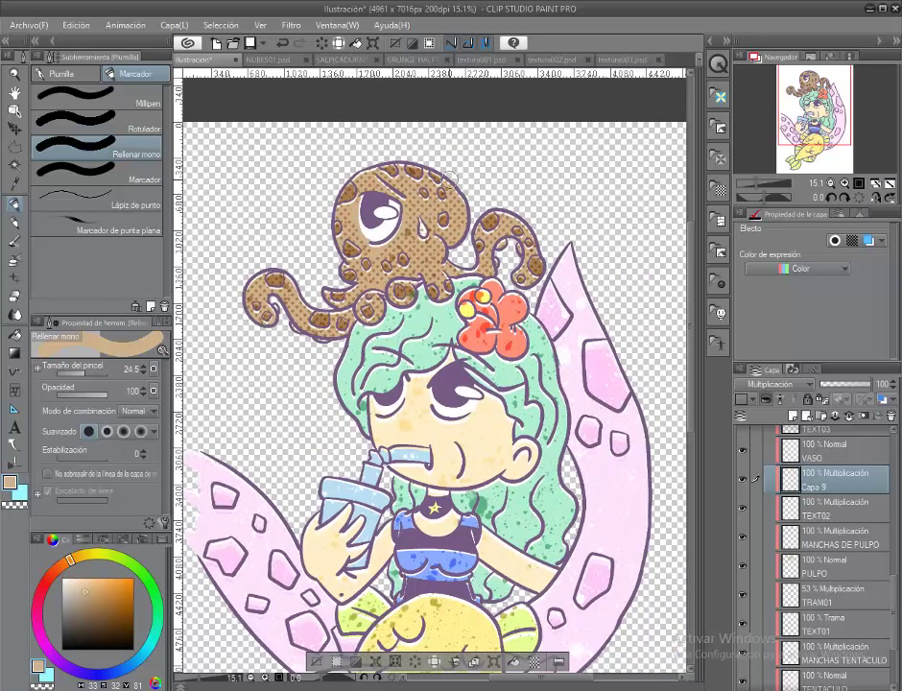
Step: Set the octopus's halftone layer to 59 % opacity and rename it TRAM02
{"action": "double_click", "coordinate": [816, 487]}
{"action": "type", "text": "TRAM02"}
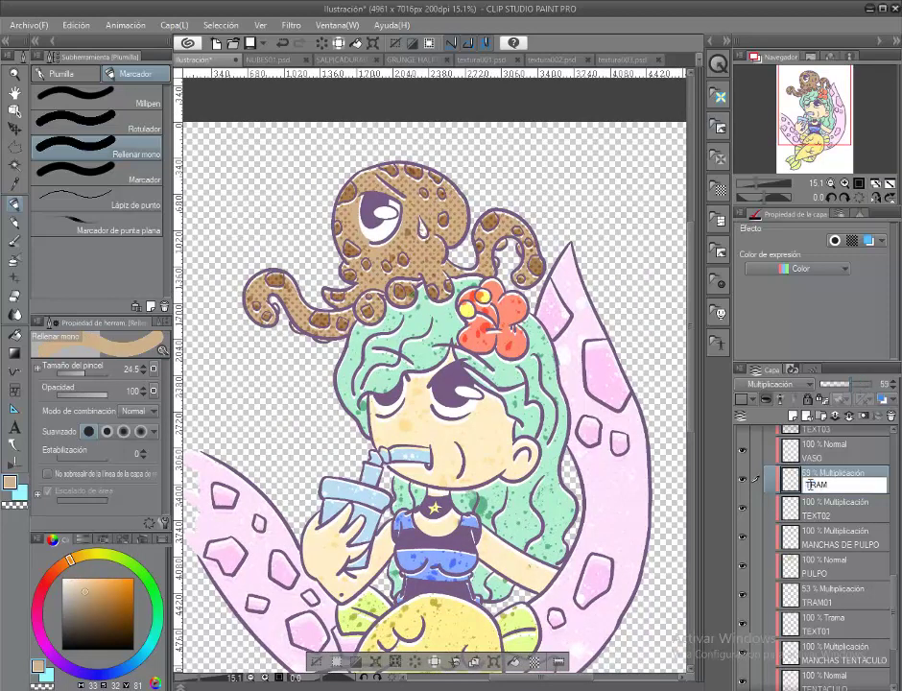
{"action": "key", "text": "Return"}
Step: Paint light blue (H 200, S 23, V 95) halftone dots over the cup and straw on a new Multiplicación layer above TEXT03
{"action": "left_click", "coordinate": [789, 416]}
{"action": "left_click", "coordinate": [777, 384]}
{"action": "left_click", "coordinate": [775, 39]}
{"action": "left_click_drag", "start_coordinate": [264, 363], "coordinate": [321, 252]}
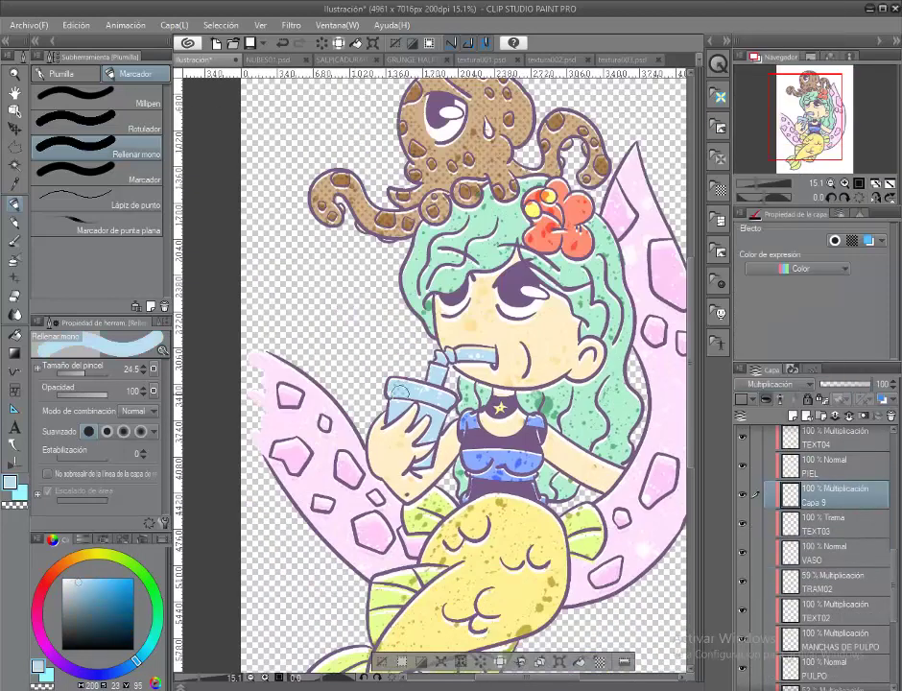
{"action": "left_click_drag", "start_coordinate": [459, 420], "coordinate": [403, 422]}
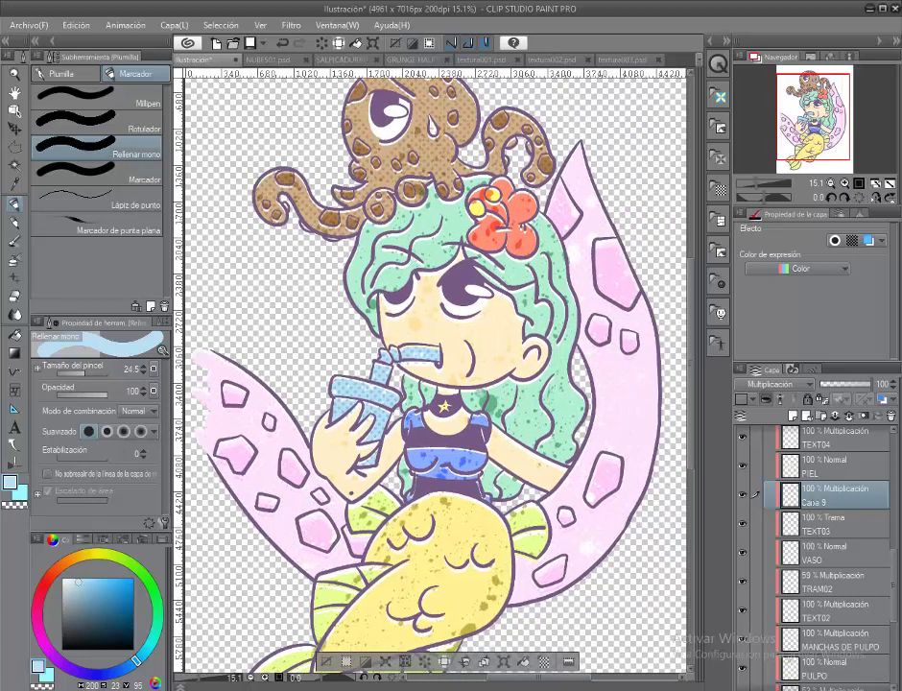
Step: Rename the cup's halftone layer as TRAM03
{"action": "double_click", "coordinate": [816, 502]}
{"action": "type", "text": "TRAM03"}
{"action": "key", "text": "Return"}
Step: Add a new layer above TEXT04 for the skin's halftone dots
{"action": "scroll", "coordinate": [840, 548], "scroll_direction": "up", "scroll_amount": 2}
{"action": "left_click", "coordinate": [840, 506]}
{"action": "key", "text": "ctrl+shift+n"}
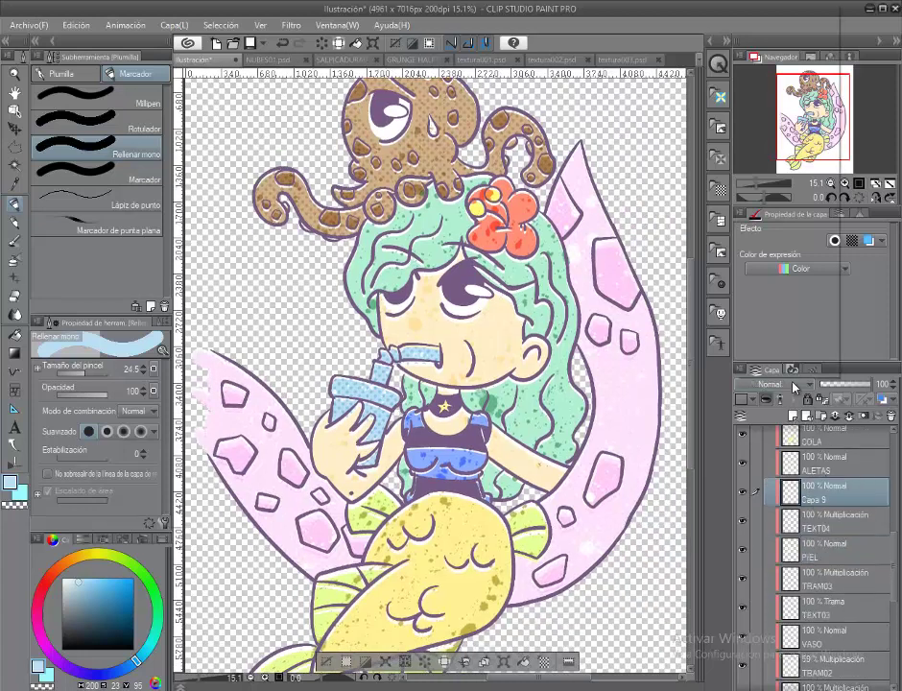
Step: Paint skin-toned (H 42, S 21, V 100) halftone dots over the face and arms in Multiplicación mode and name the layer TRAM04
{"action": "left_click", "coordinate": [496, 326], "text": "alt"}
{"action": "scroll", "coordinate": [432, 375], "scroll_direction": "right", "scroll_amount": 2}
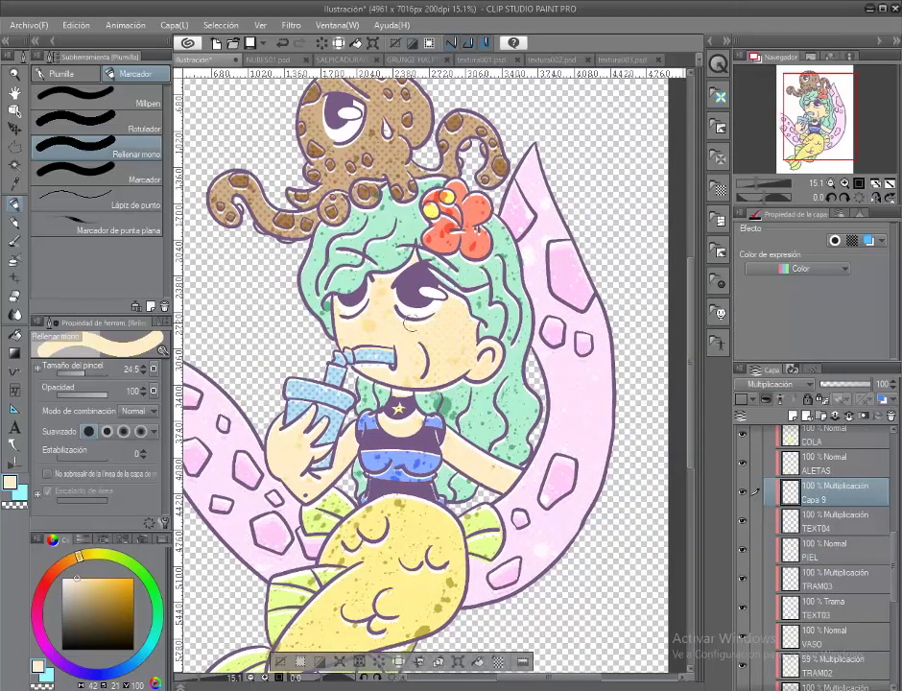
{"action": "scroll", "coordinate": [411, 261], "scroll_direction": "down", "scroll_amount": 4}
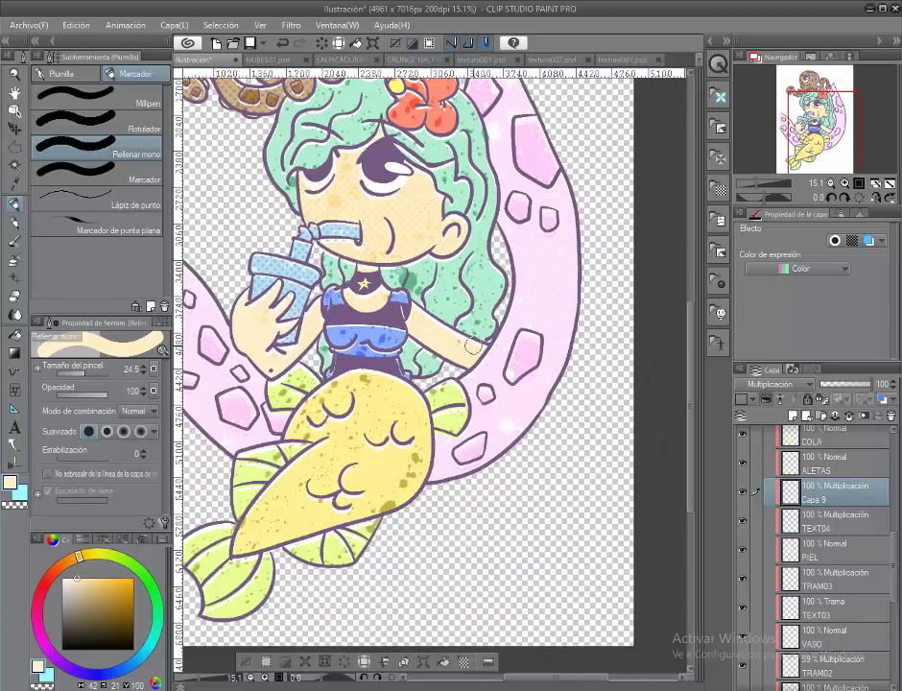
{"action": "scroll", "coordinate": [331, 255], "scroll_direction": "left", "scroll_amount": 2}
{"action": "scroll", "coordinate": [331, 187], "scroll_direction": "up", "scroll_amount": 2}
{"action": "scroll", "coordinate": [331, 187], "scroll_direction": "right", "scroll_amount": 1}
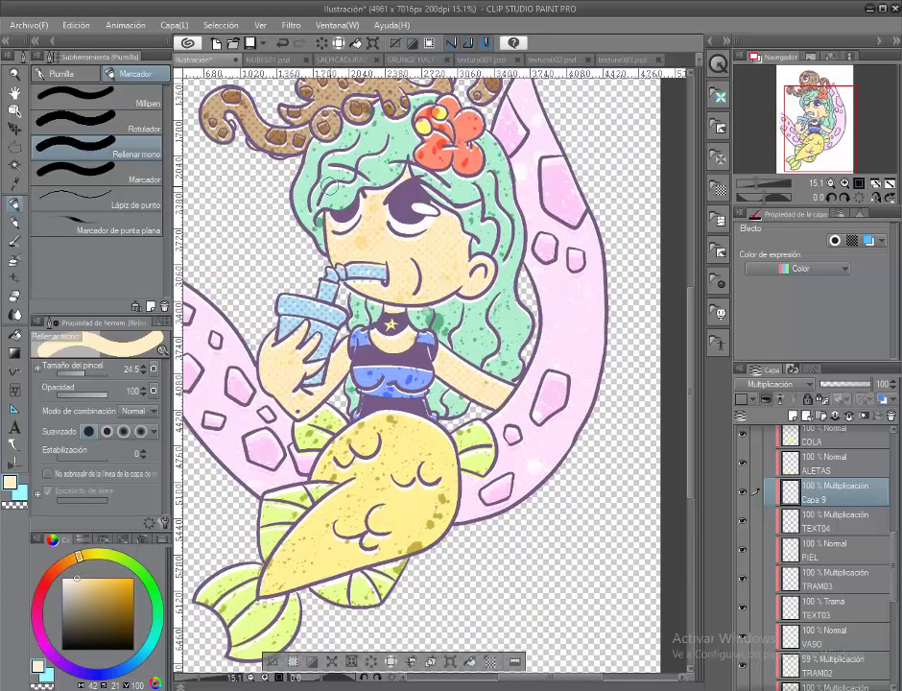
{"action": "double_click", "coordinate": [814, 499]}
{"action": "key", "text": "Return"}
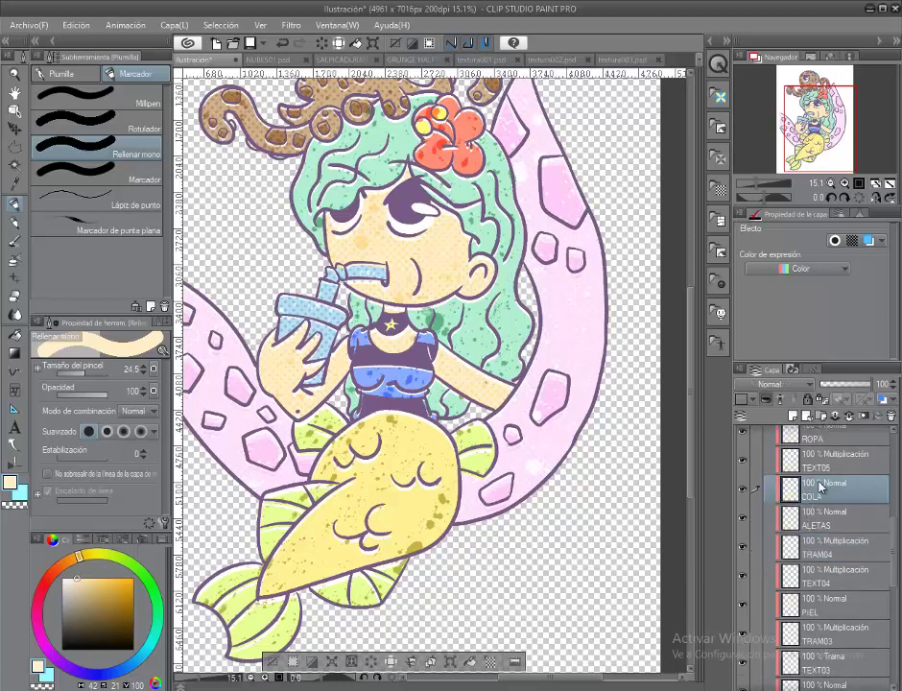
Step: Paint yellow (H 51, S 52, V 89) halftone dots over the tail and fins on a new Multiplicación layer above TEXT05 and name it TRAM05
{"action": "key", "text": "ctrl+shift+n"}
{"action": "left_click_drag", "start_coordinate": [345, 440], "coordinate": [410, 255]}
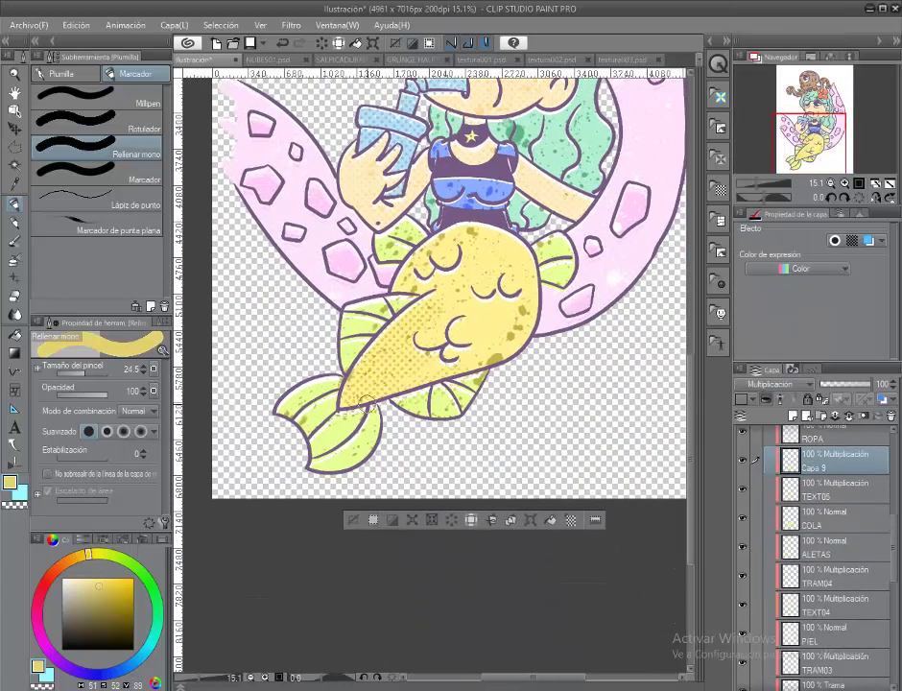
{"action": "left_click_drag", "start_coordinate": [342, 376], "coordinate": [286, 414]}
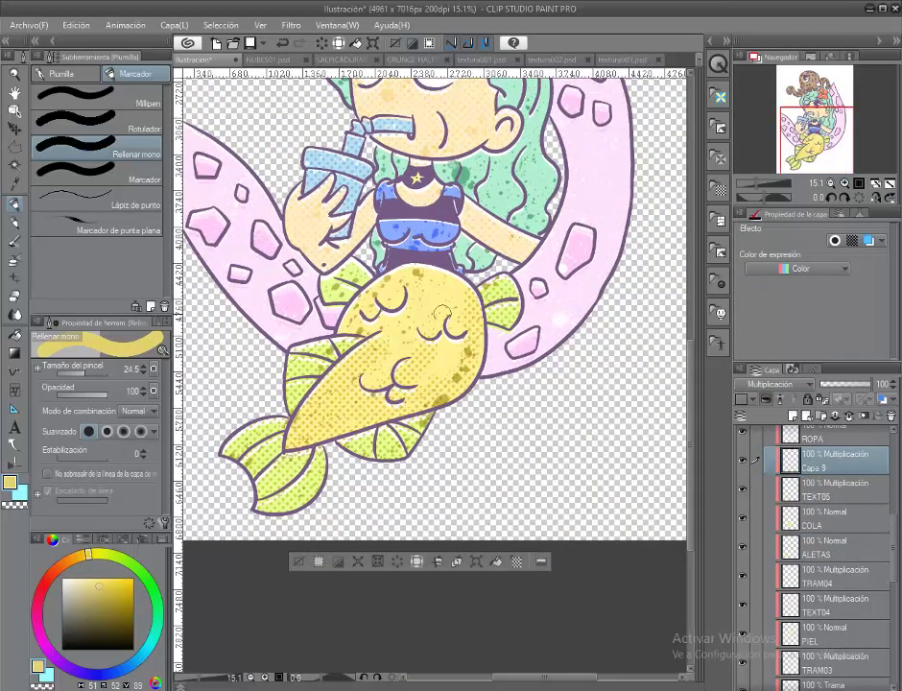
{"action": "left_click_drag", "start_coordinate": [365, 312], "coordinate": [361, 322]}
{"action": "left_click_drag", "start_coordinate": [461, 290], "coordinate": [521, 399]}
{"action": "double_click", "coordinate": [812, 469]}
{"action": "type", "text": "TRAM05"}
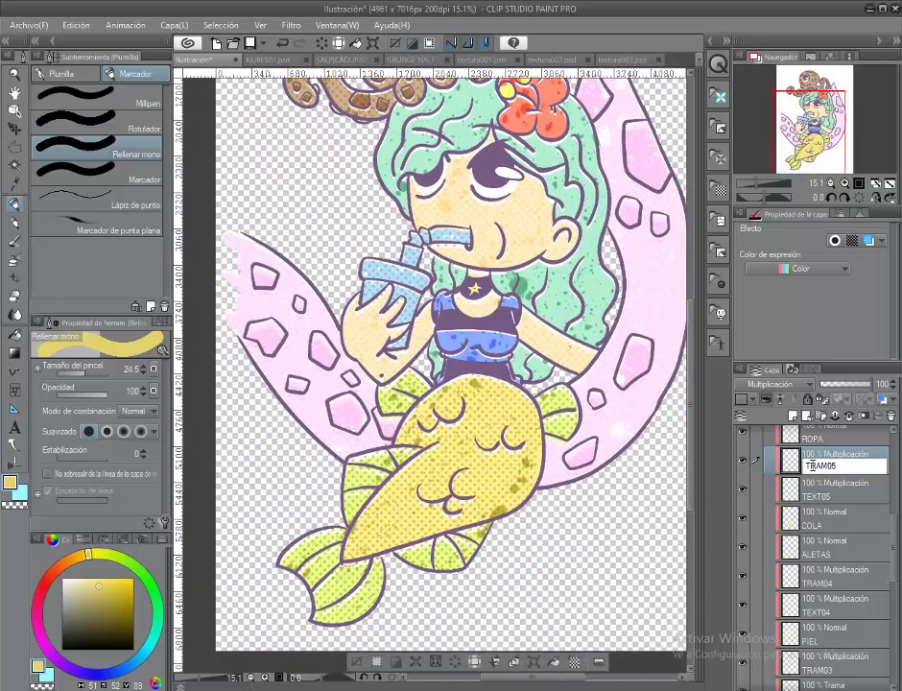
{"action": "key", "text": "Return"}
Step: Paint blue (H 223, S 45, V 100) halftone dots over the top on a new Multiplicación layer at 62% opacity and name it TRAM06
{"action": "key", "text": "ctrl+shift+n"}
{"action": "left_click", "coordinate": [773, 384]}
{"action": "left_click", "coordinate": [763, 42]}
{"action": "left_click", "coordinate": [479, 338], "text": "alt"}
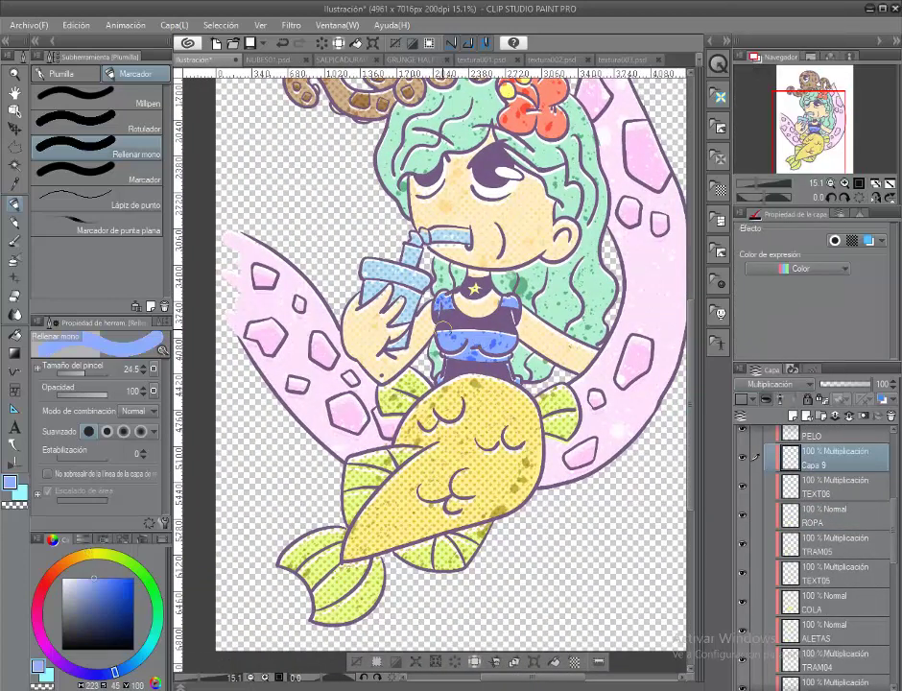
{"action": "double_click", "coordinate": [813, 465]}
{"action": "type", "text": "TRAM06"}
{"action": "key", "text": "Return"}
Step: Paint green (H 150, S 25, V 82) halftone dots over the hair on a new Multiplicación layer above PELO's TEXT06 and name it TRAM06
{"action": "key", "text": "ctrl+shift+n"}
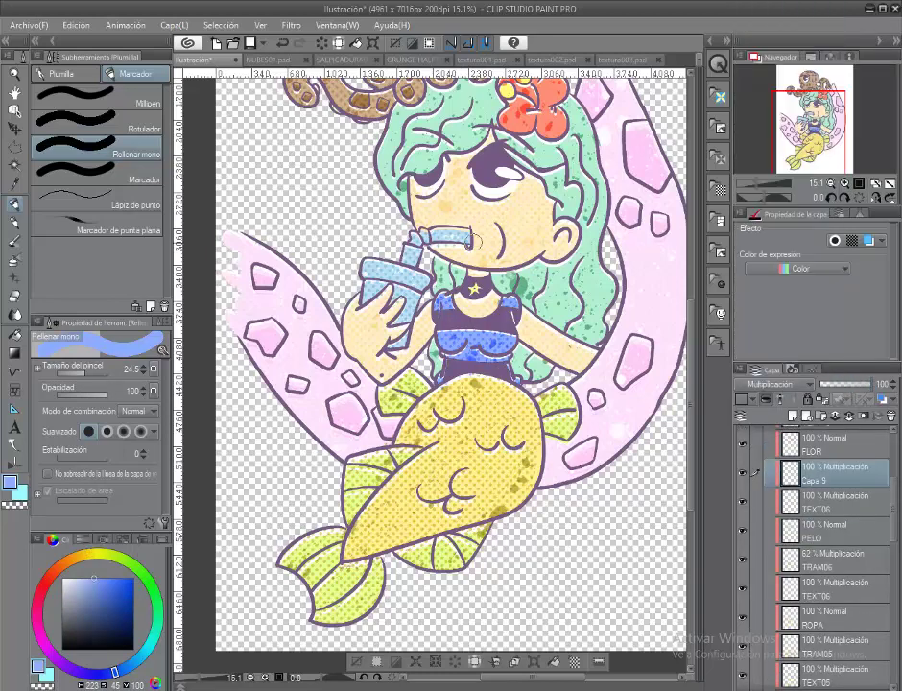
{"action": "left_click", "coordinate": [410, 215], "text": "alt"}
{"action": "left_click_drag", "start_coordinate": [411, 219], "coordinate": [346, 326]}
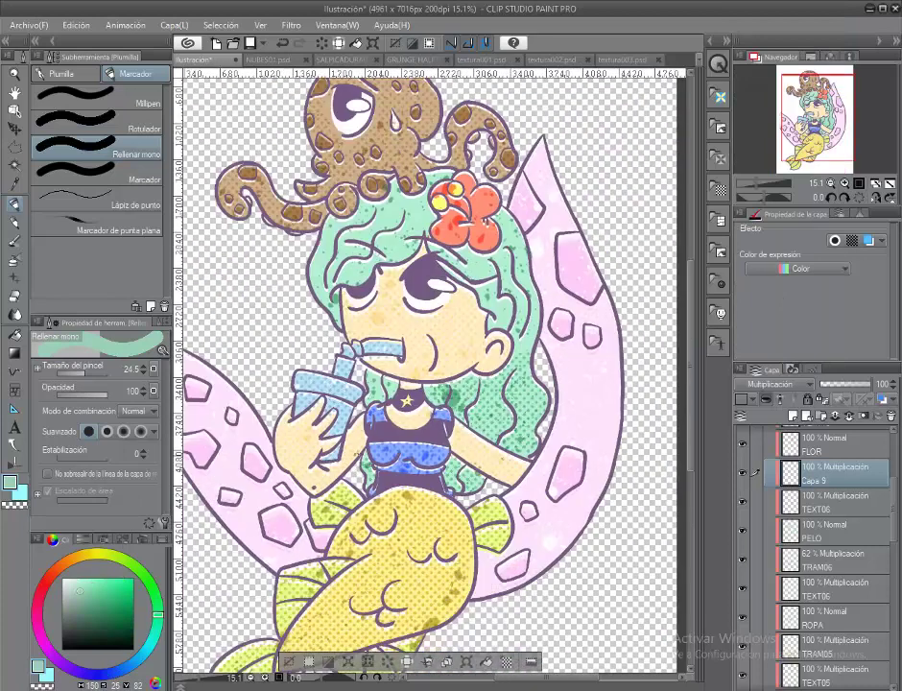
{"action": "left_click_drag", "start_coordinate": [396, 326], "coordinate": [418, 315]}
{"action": "double_click", "coordinate": [821, 479]}
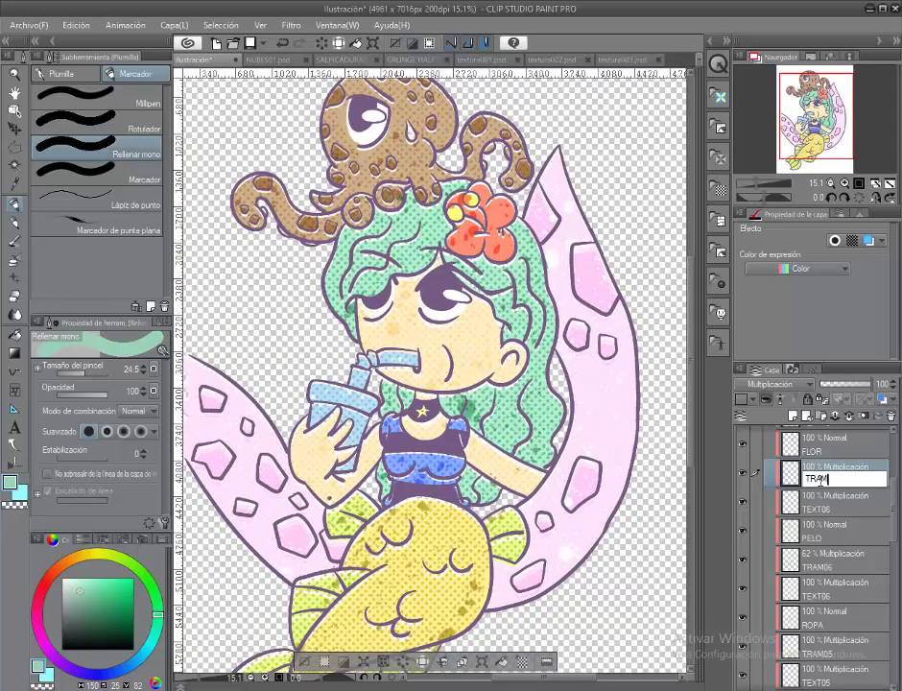
{"action": "type", "text": "TRAM06"}
{"action": "key", "text": "Return"}
Step: Paint coral red halftone dots over the flower on a new Multiplicación layer above TEXT10 at 68% opacity and name it TRAM10
{"action": "scroll", "coordinate": [770, 484], "scroll_direction": "up", "scroll_amount": 3}
{"action": "left_click", "coordinate": [816, 485]}
{"action": "left_click", "coordinate": [774, 384]}
{"action": "left_click", "coordinate": [774, 423]}
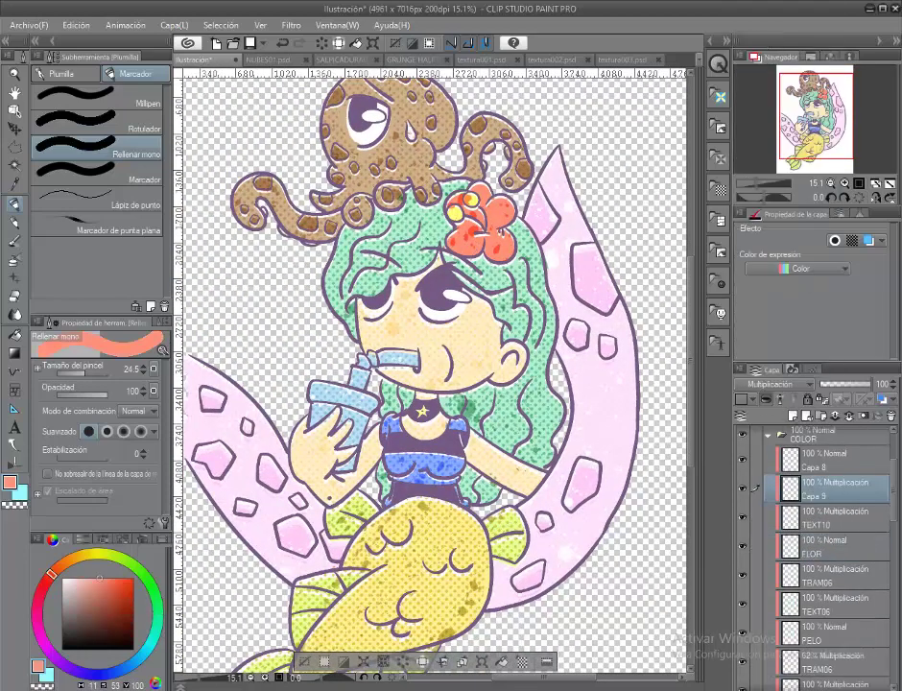
{"action": "left_click_drag", "start_coordinate": [350, 156], "coordinate": [312, 204]}
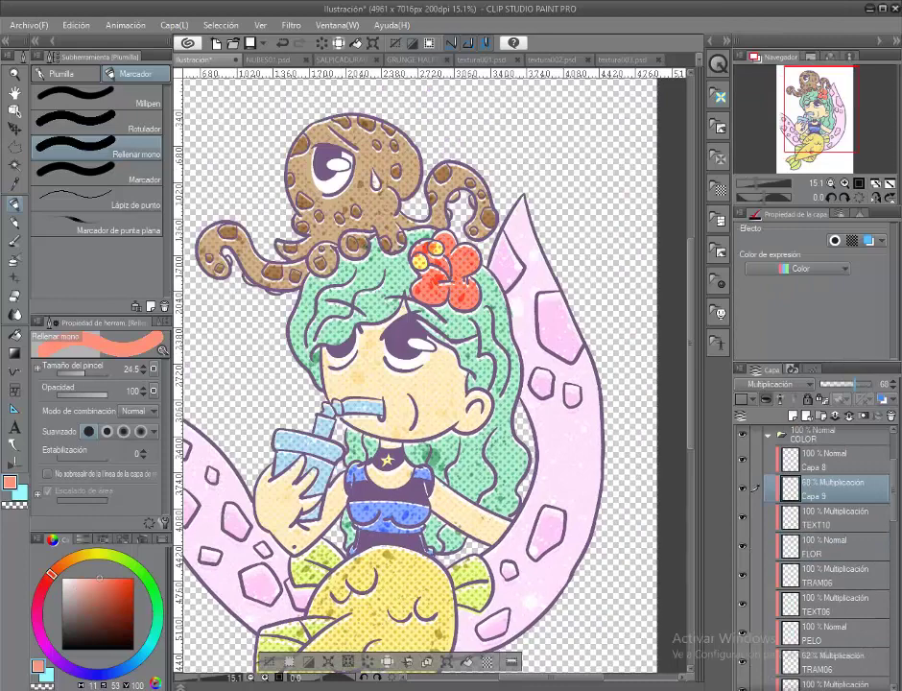
{"action": "double_click", "coordinate": [814, 496]}
{"action": "type", "text": "TRAM10"}
{"action": "key", "text": "Return"}
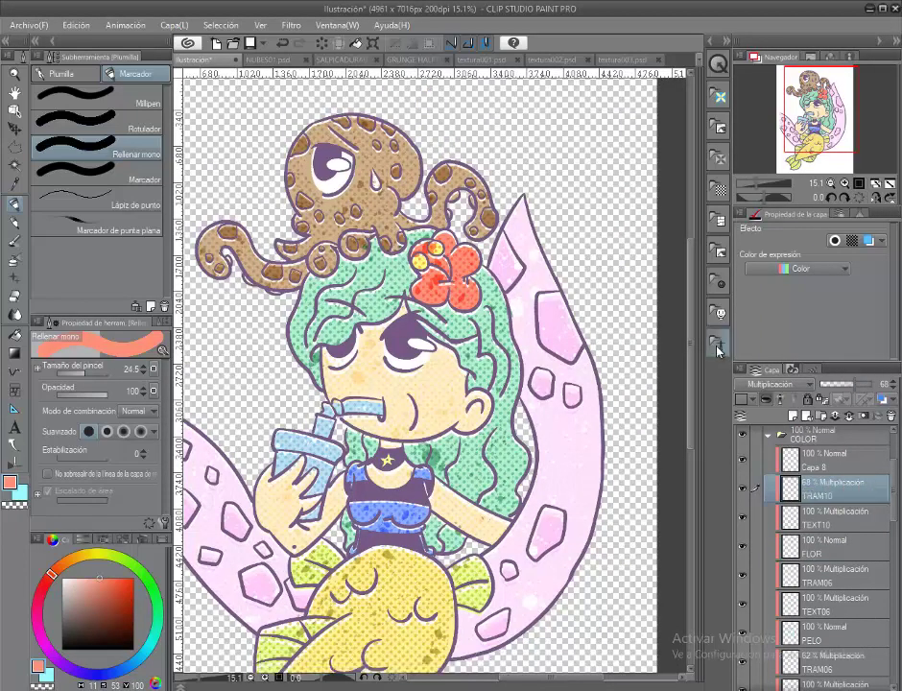
Step: Paste the black blot texture into the TRAMAS Y TEXTURAS folder and rotate it 31.5°
{"action": "double_click", "coordinate": [14, 93]}
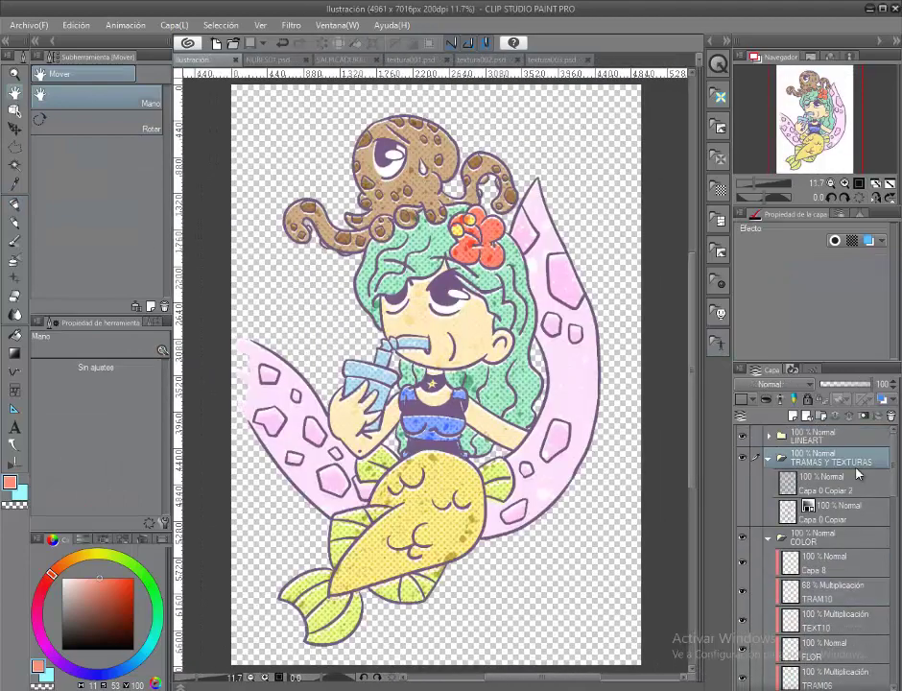
{"action": "key", "text": "ctrl+v"}
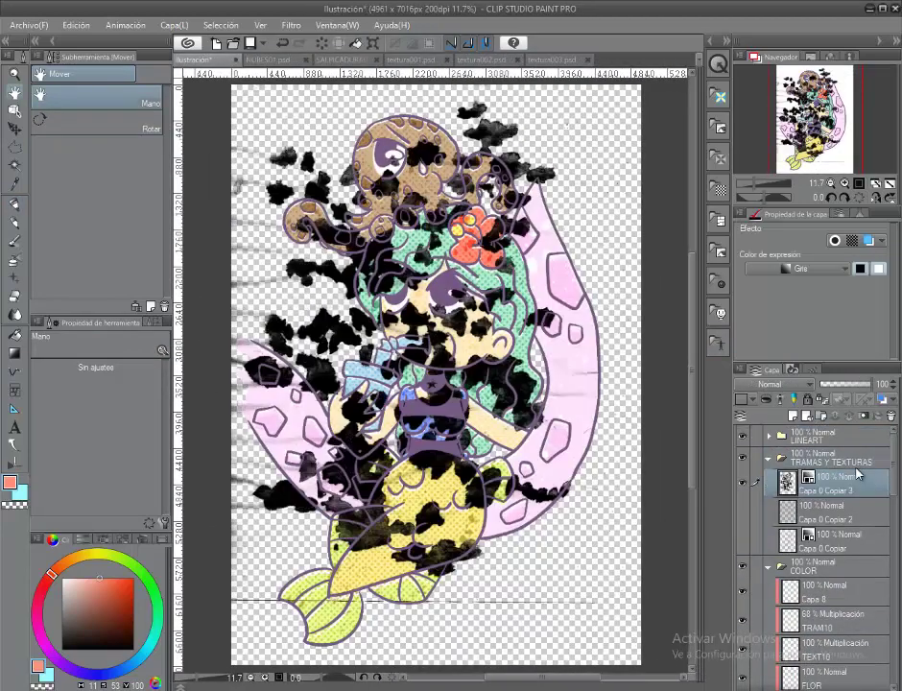
{"action": "key", "text": "ctrl+t"}
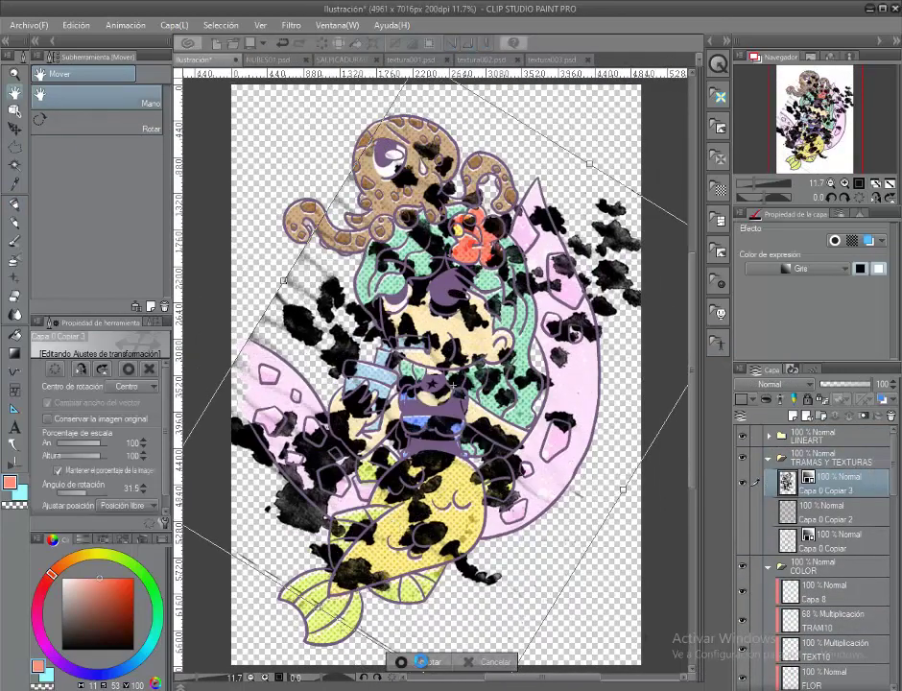
{"action": "left_click", "coordinate": [413, 661]}
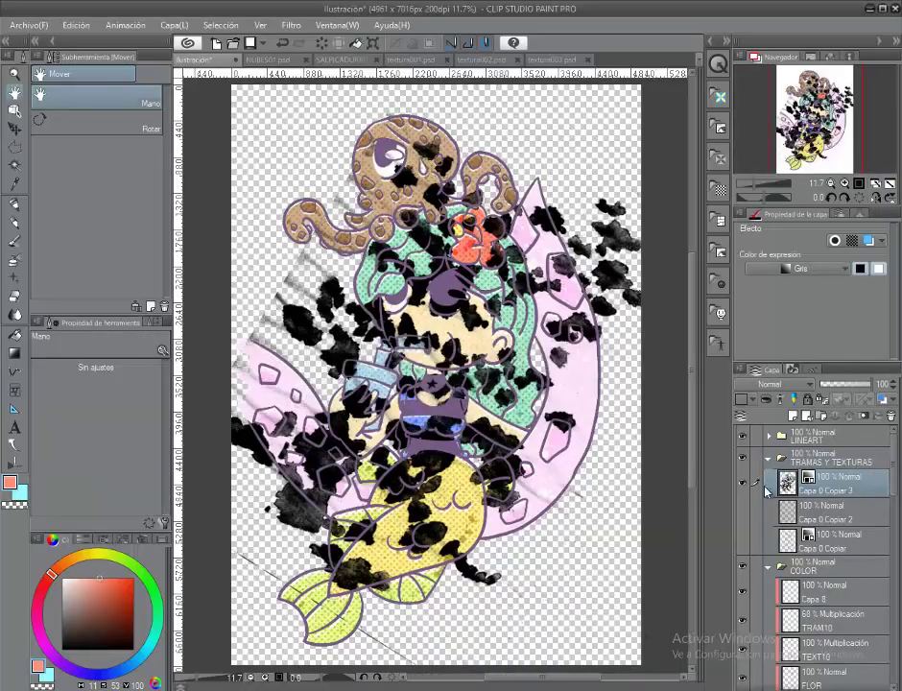
Step: Paint pink (H 309, S 33, V 100) stains over the tentacle within the blot selection on a new Multiplicación layer above TRAM01, and save
{"action": "scroll", "coordinate": [892, 602], "scroll_direction": "down", "scroll_amount": 5}
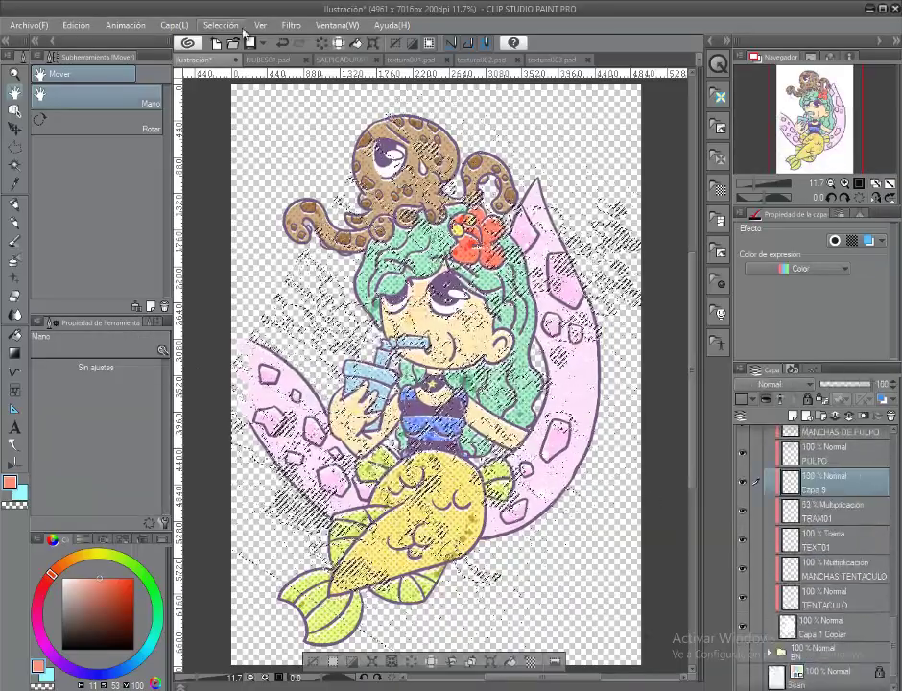
{"action": "key", "text": "p"}
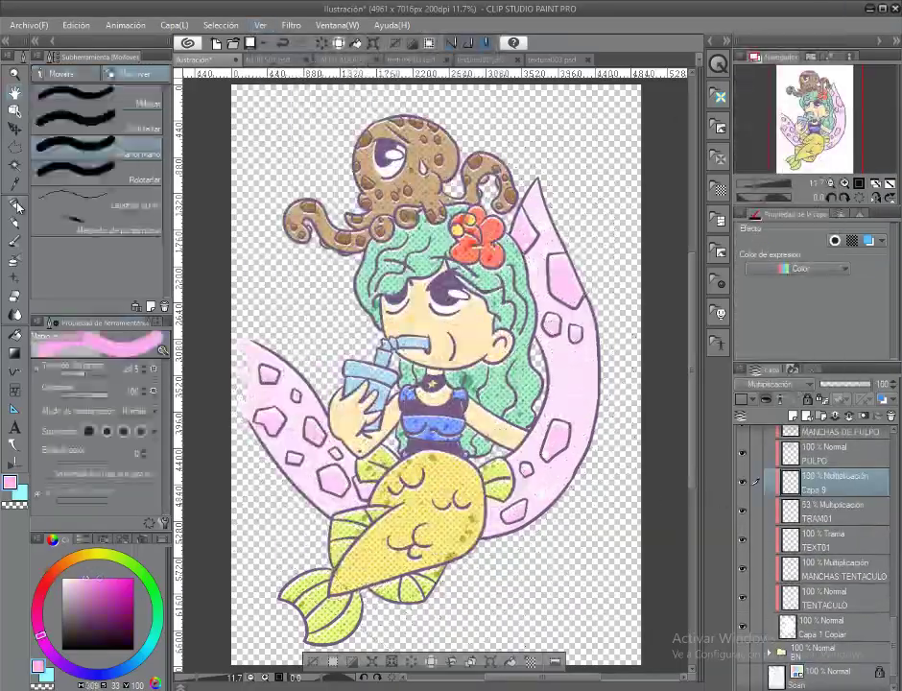
{"action": "scroll", "coordinate": [297, 372], "scroll_direction": "up", "scroll_amount": 3}
{"action": "mouse_move", "coordinate": [297, 372]}
{"action": "left_mouse_down"}
{"action": "mouse_move", "coordinate": [307, 316]}
{"action": "mouse_move", "coordinate": [446, 419]}
{"action": "left_mouse_up"}
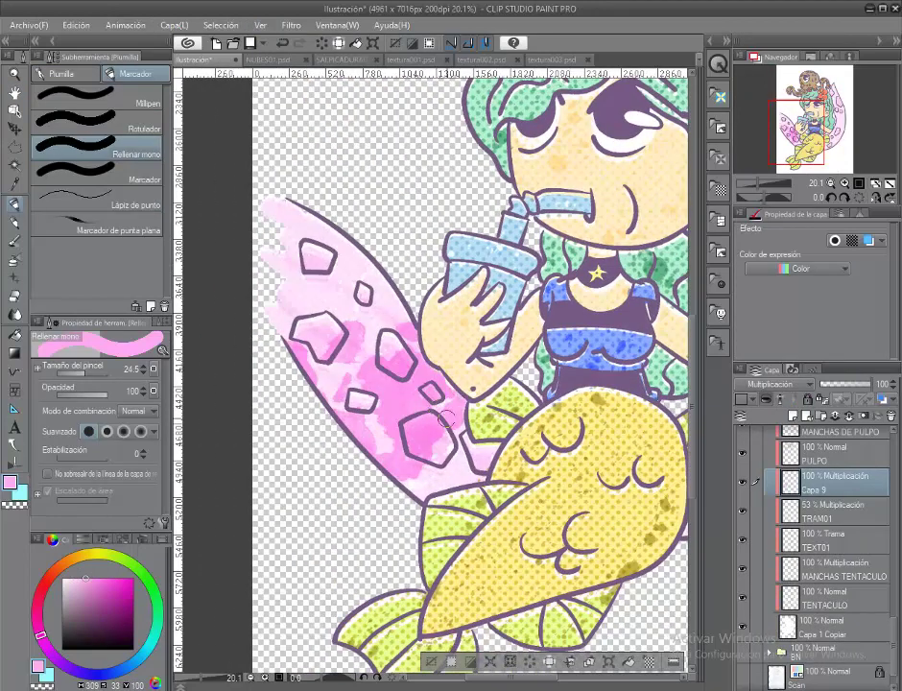
{"action": "scroll", "coordinate": [473, 461], "scroll_direction": "right", "scroll_amount": 5}
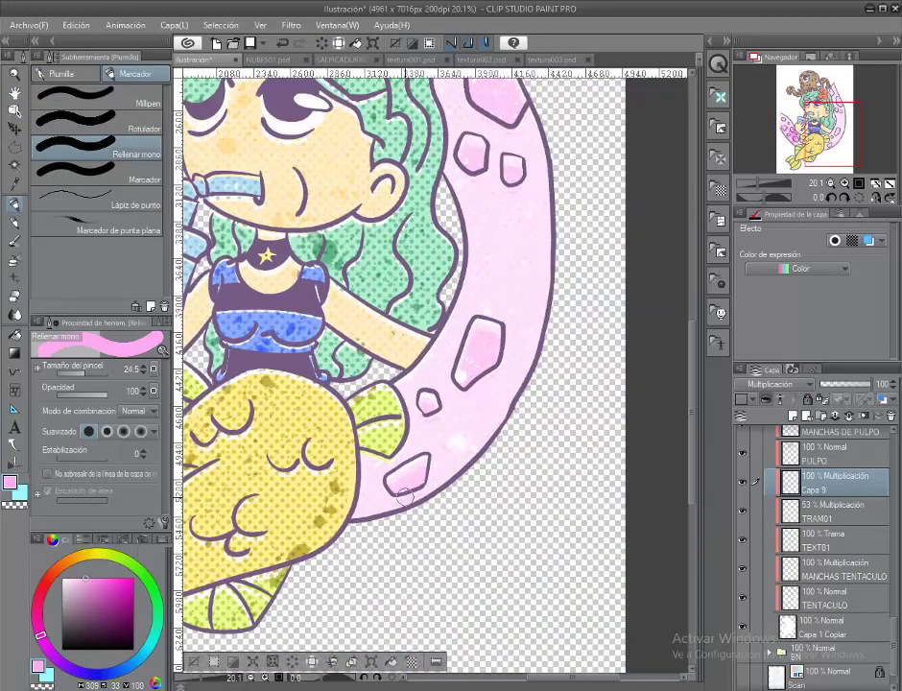
{"action": "left_click_drag", "start_coordinate": [393, 479], "coordinate": [349, 587]}
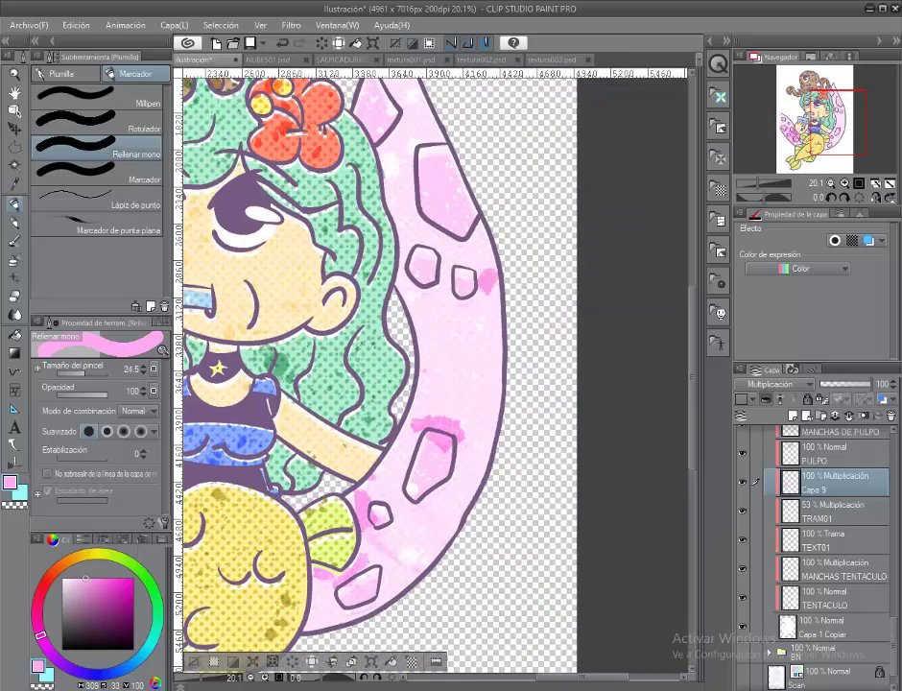
{"action": "left_click_drag", "start_coordinate": [468, 254], "coordinate": [473, 411]}
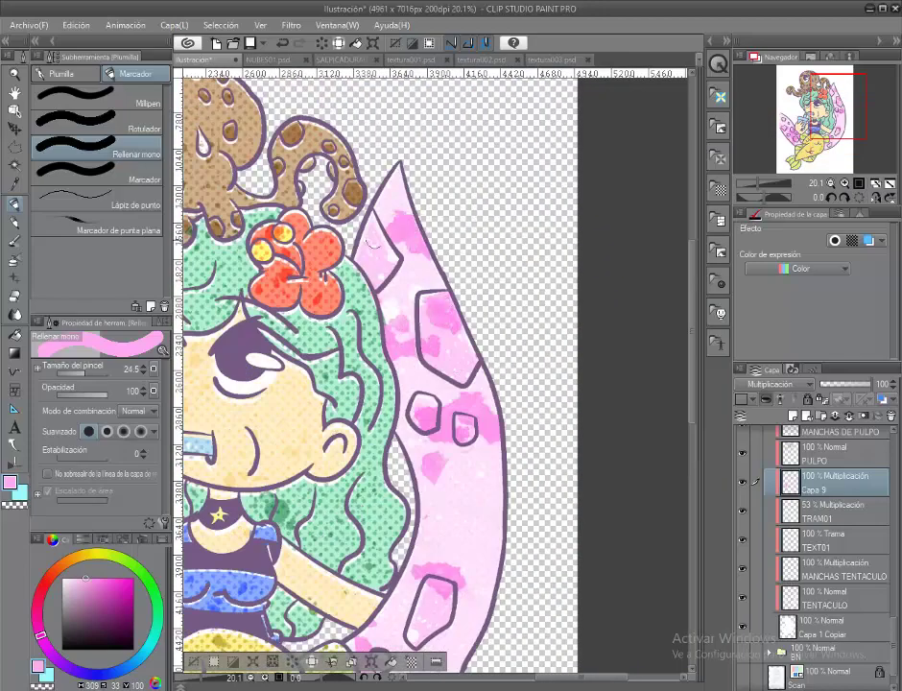
{"action": "left_click_drag", "start_coordinate": [411, 551], "coordinate": [660, 387]}
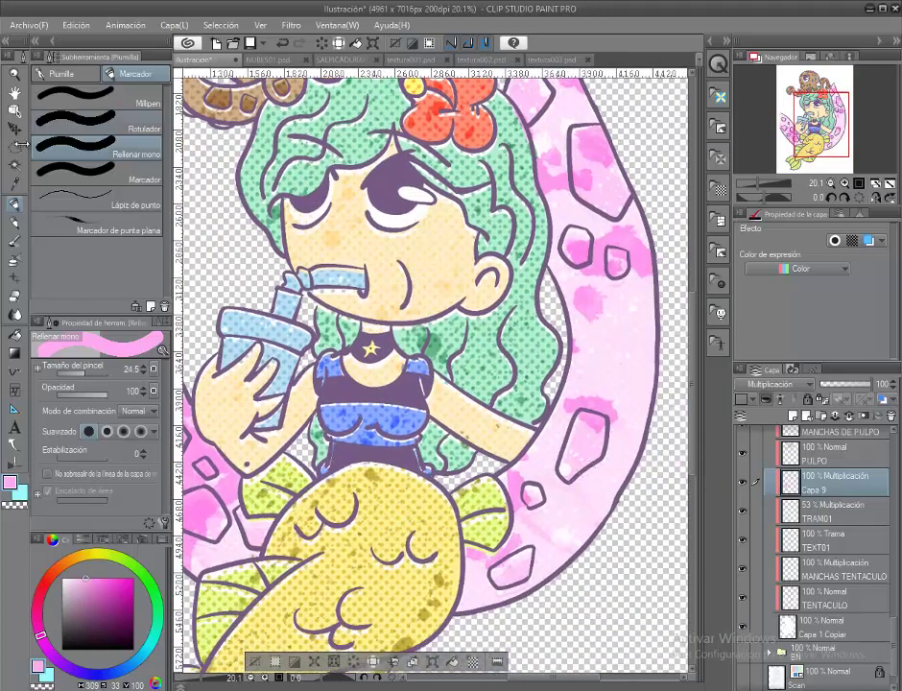
{"action": "key", "text": "ctrl+0"}
{"action": "key", "text": "ctrl+s"}
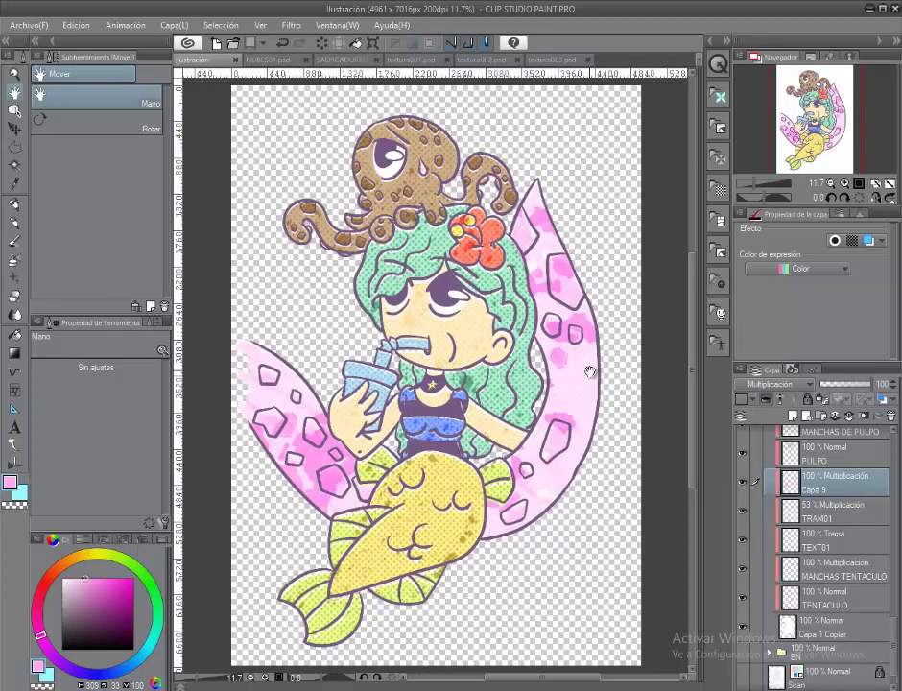
Step: Rename the tentacle's pink stain layer as TEXT002 and close the spatter and textura001.psd documents
{"action": "double_click", "coordinate": [817, 493]}
{"action": "type", "text": "TEXT"}
{"action": "key", "text": "Return"}
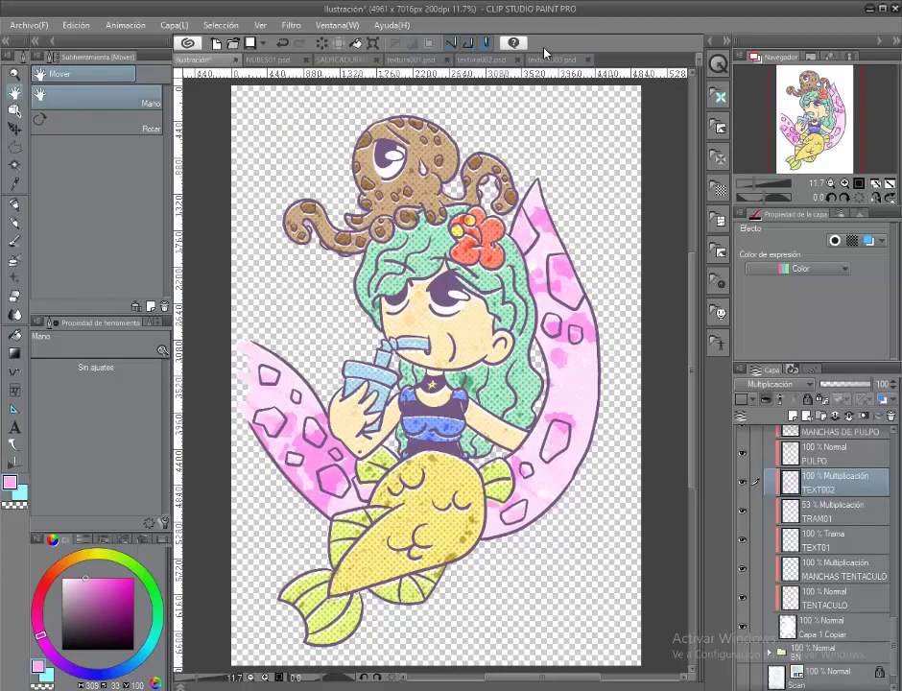
{"action": "left_click", "coordinate": [409, 59]}
{"action": "left_click", "coordinate": [377, 60]}
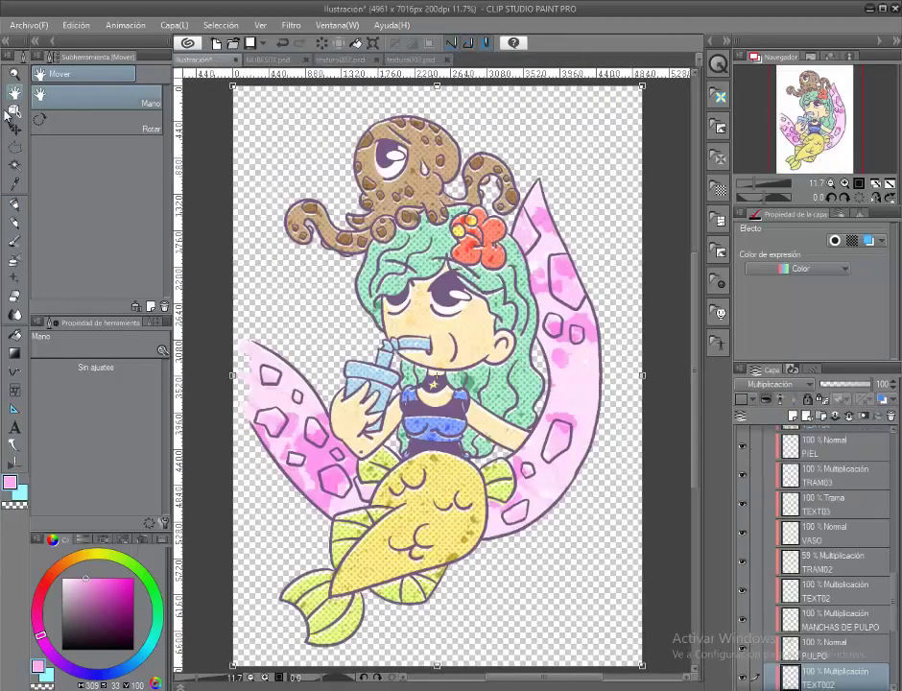
Step: Add a new Multiplicación layer above TEXT002 and choose the plumilla kenny pen
{"action": "key", "text": "ctrl+shift+n"}
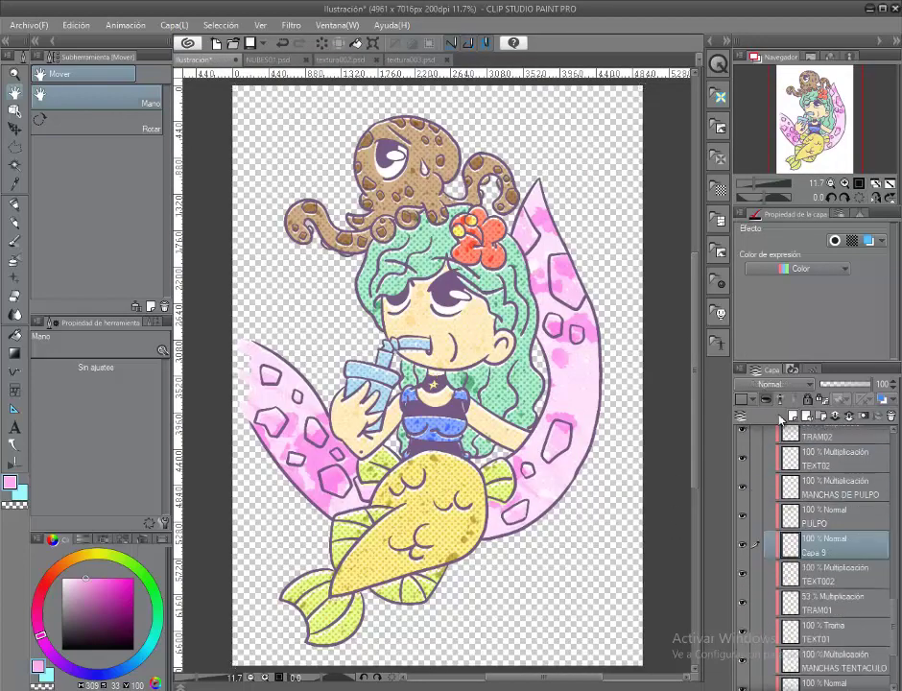
{"action": "key", "text": "p"}
{"action": "key", "text": "p"}
{"action": "scroll", "coordinate": [428, 237], "scroll_direction": "up", "scroll_amount": 3}
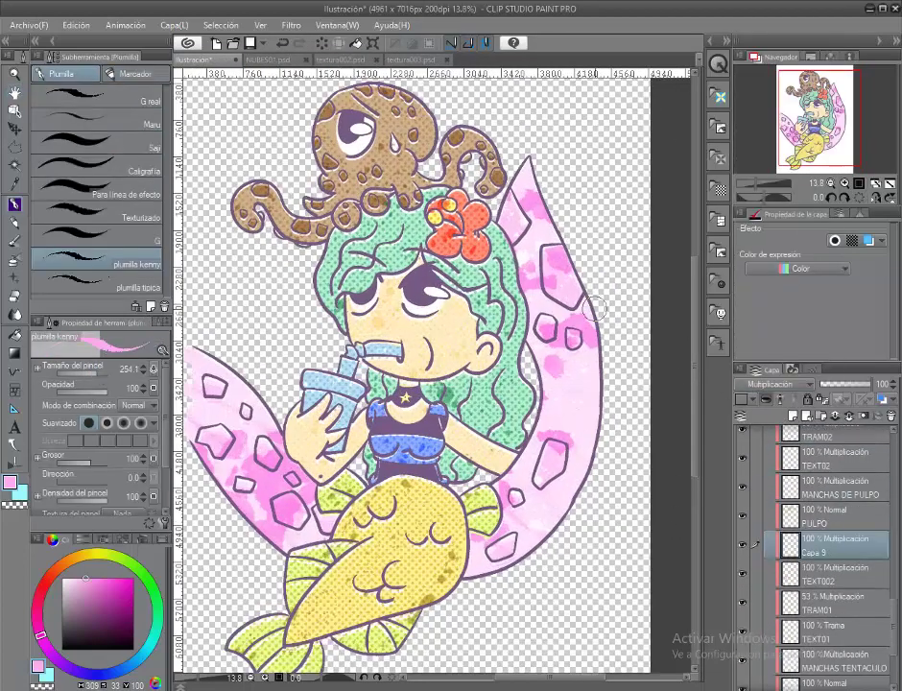
{"action": "scroll", "coordinate": [816, 499], "scroll_direction": "up", "scroll_amount": 5}
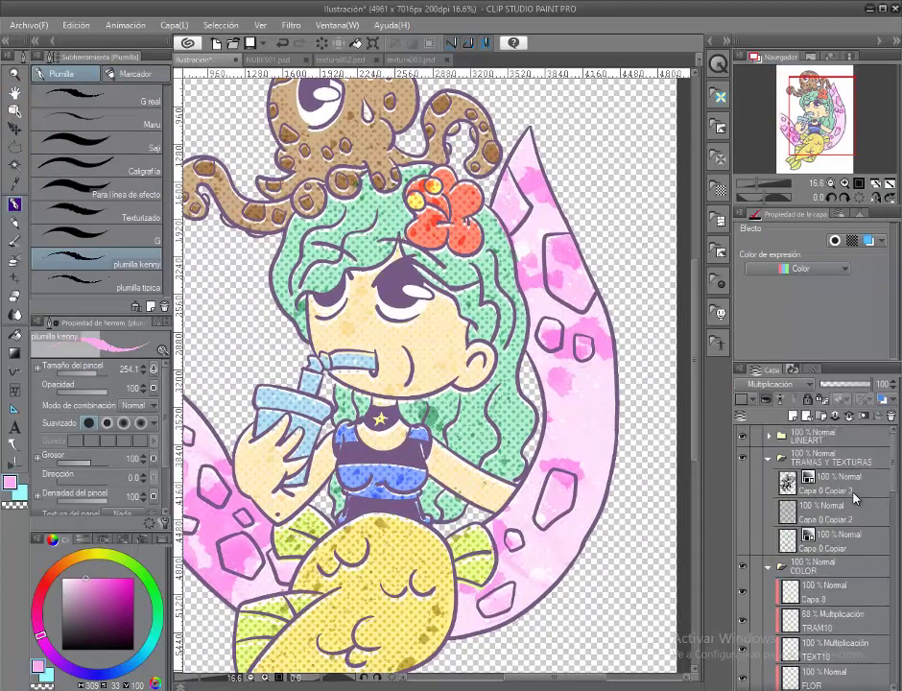
Step: Fill a new Multiplicación layer above TRAM10 with lavender (H 253, S 33, V 100) and lower its opacity to 35%
{"action": "left_click", "coordinate": [826, 547]}
{"action": "key", "text": "g"}
{"action": "scroll", "coordinate": [428, 365], "scroll_direction": "down", "scroll_amount": 3}
{"action": "left_click", "coordinate": [767, 384]}
{"action": "left_click", "coordinate": [795, 44]}
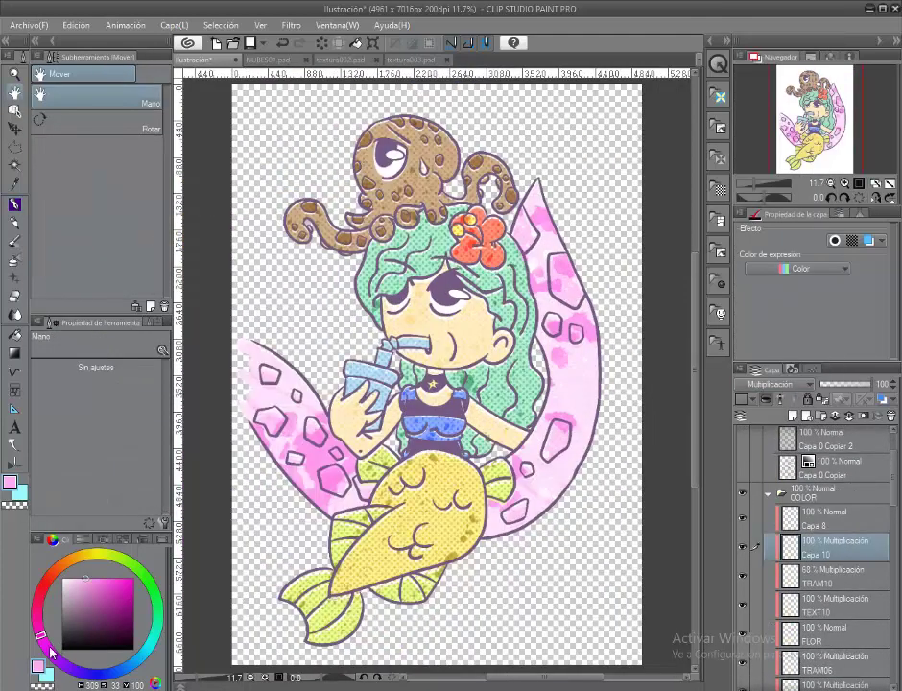
{"action": "left_click", "coordinate": [271, 383]}
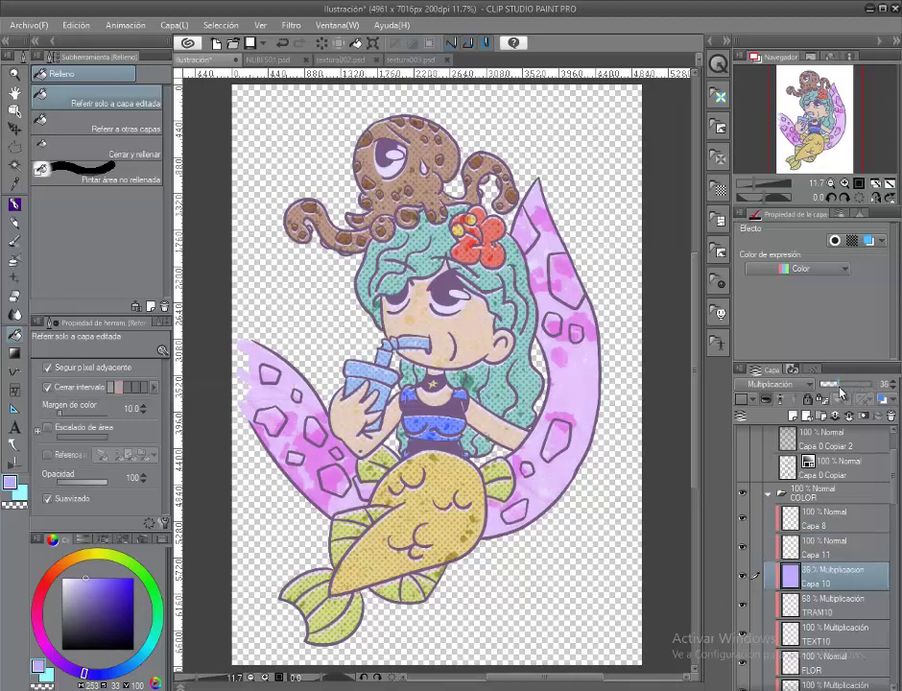
Step: Draw a vertical grey-blue (H 237, S 24, V 66) to mint gradient on a new Multiplicación layer above the lavender fill at 45% opacity
{"action": "key", "text": "g"}
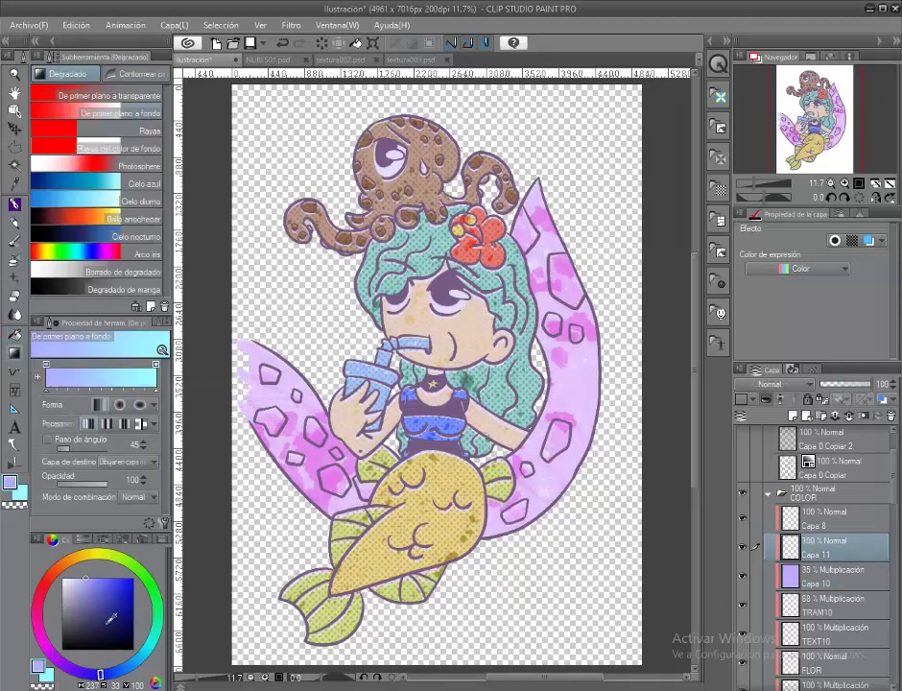
{"action": "left_click", "coordinate": [80, 603]}
{"action": "left_click", "coordinate": [768, 384]}
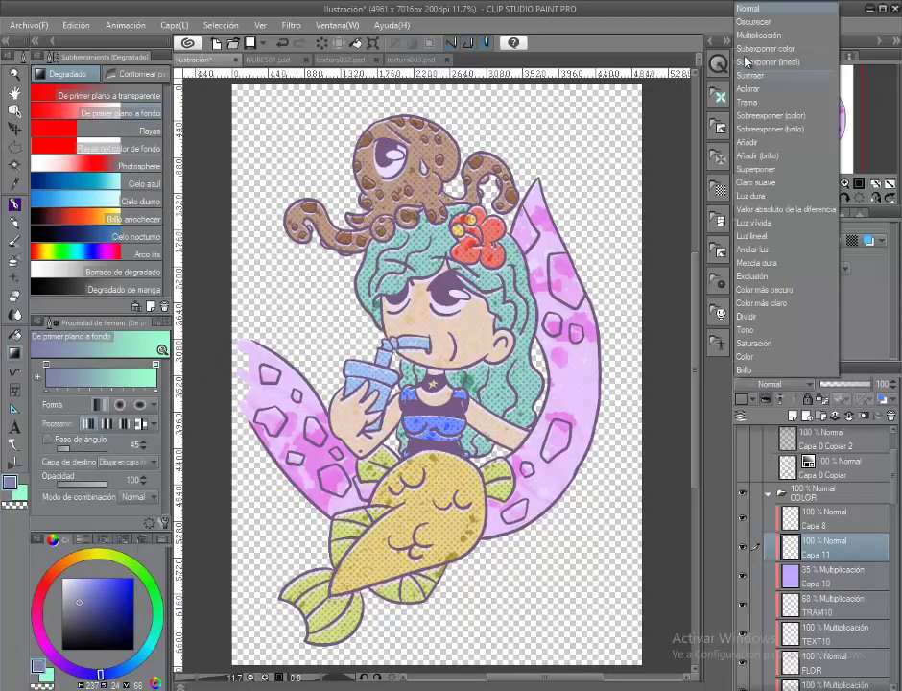
{"action": "left_click", "coordinate": [758, 35]}
{"action": "scroll", "coordinate": [590, 294], "scroll_direction": "down", "scroll_amount": 3}
{"action": "left_click_drag", "start_coordinate": [506, 192], "coordinate": [506, 480]}
{"action": "left_click", "coordinate": [844, 384]}
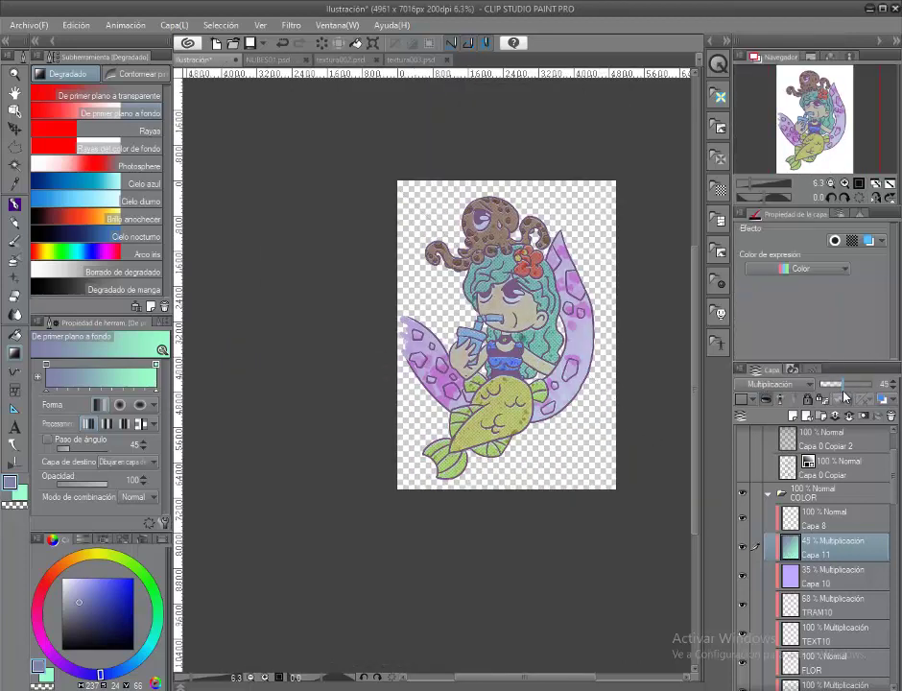
Step: Set the lavender fill layer's opacity to 24% and the gradient layer's opacity to 41%
{"action": "scroll", "coordinate": [568, 499], "scroll_direction": "up", "scroll_amount": 3}
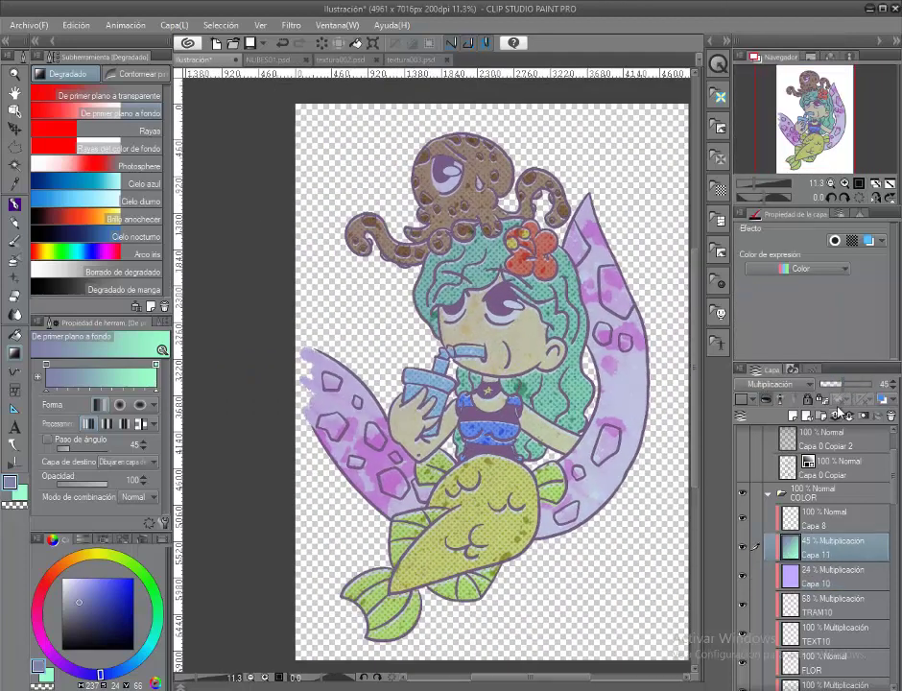
{"action": "left_click_drag", "start_coordinate": [845, 384], "coordinate": [811, 624]}
{"action": "left_click_drag", "start_coordinate": [831, 384], "coordinate": [848, 391]}
Step: Paint muted purple (H 284, S 24, V 66) shadows along the tentacle's outer edges on Capa 9, renaming the layer S1 at 16% opacity
{"action": "scroll", "coordinate": [827, 485], "scroll_direction": "down", "scroll_amount": 5}
{"action": "scroll", "coordinate": [808, 593], "scroll_direction": "down", "scroll_amount": 3}
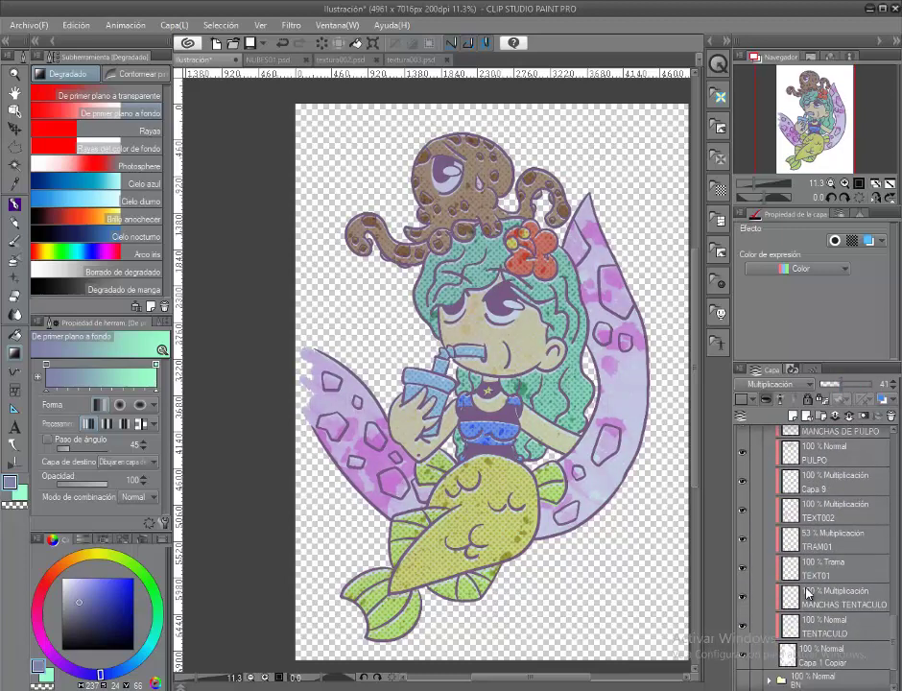
{"action": "left_click", "coordinate": [831, 482]}
{"action": "left_click", "coordinate": [14, 204]}
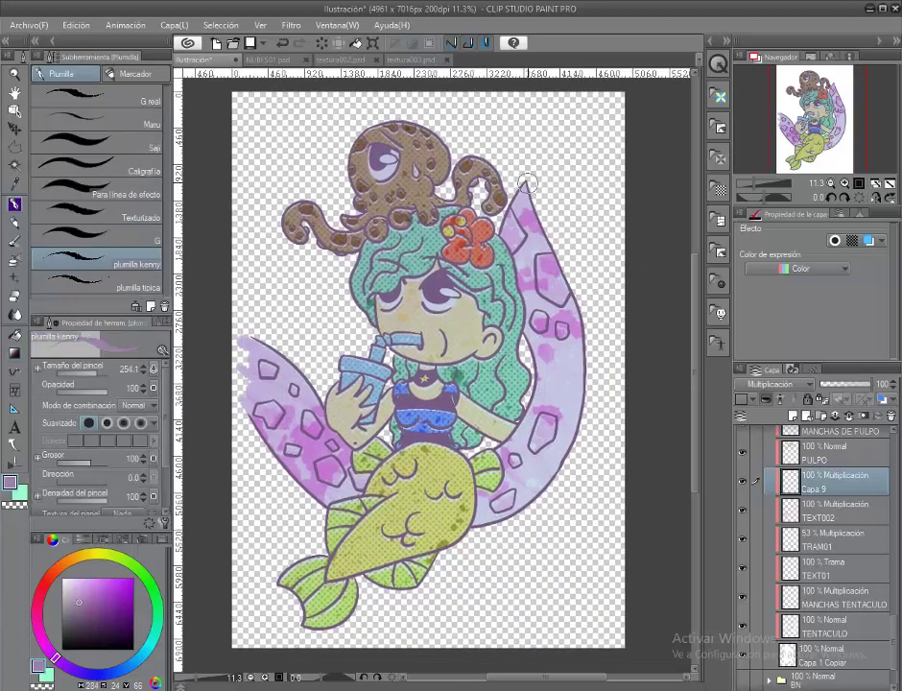
{"action": "left_click_drag", "start_coordinate": [422, 129], "coordinate": [350, 394]}
{"action": "left_click_drag", "start_coordinate": [312, 341], "coordinate": [397, 444]}
{"action": "key", "text": "ctrl+z"}
{"action": "key", "text": "ctrl+z"}
{"action": "key", "text": "ctrl+z"}
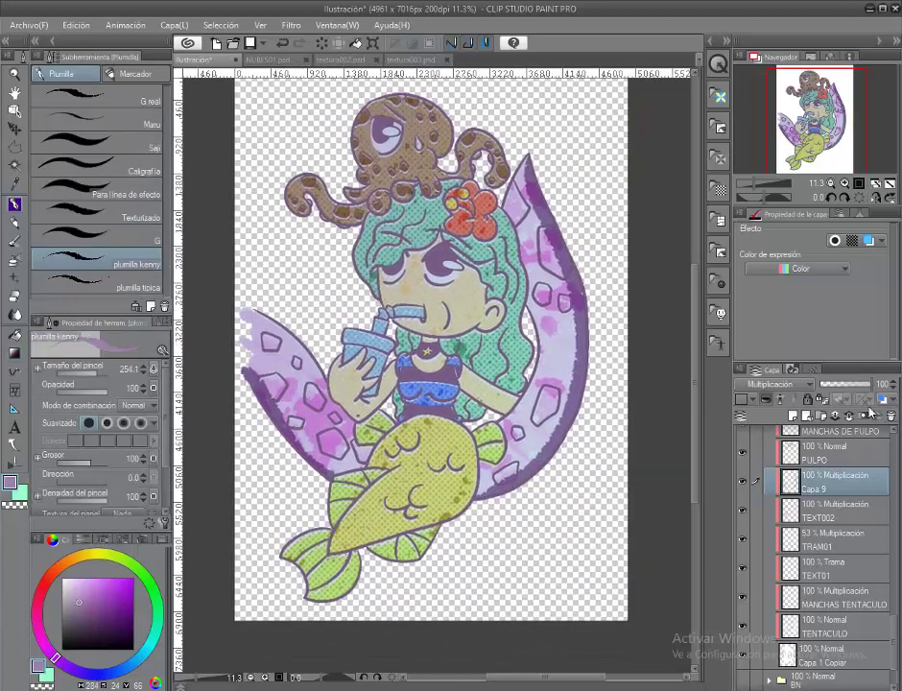
{"action": "double_click", "coordinate": [818, 487]}
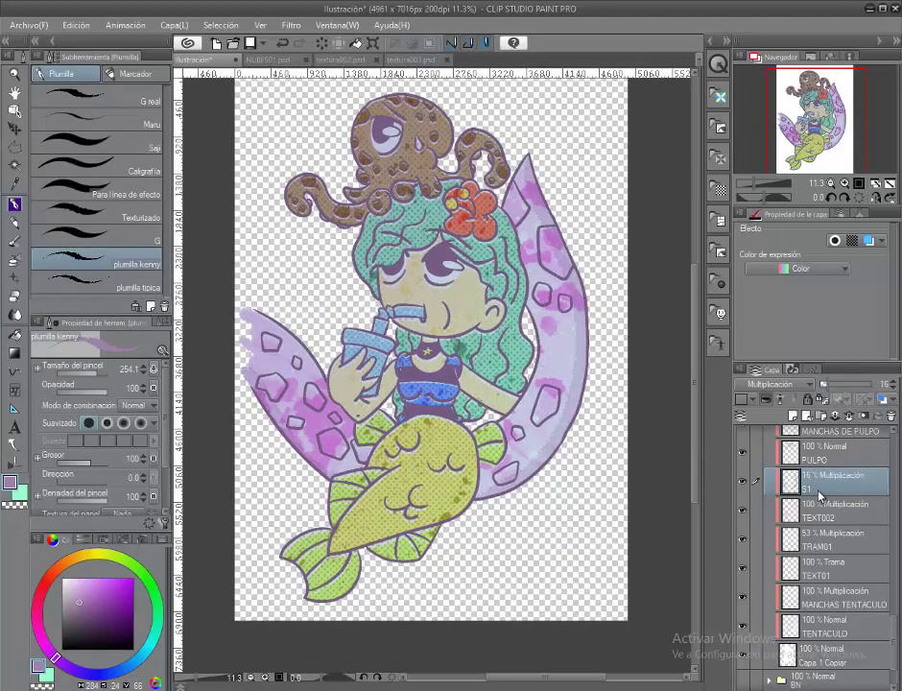
Step: Draw a diagonal cream to light blue (H 188, S 39, V 100) gradient on a new Trama layer above Capa 11 at 39% opacity
{"action": "scroll", "coordinate": [824, 549], "scroll_direction": "down", "scroll_amount": 3}
{"action": "left_click", "coordinate": [832, 489]}
{"action": "left_click", "coordinate": [777, 384]}
{"action": "left_click", "coordinate": [768, 106]}
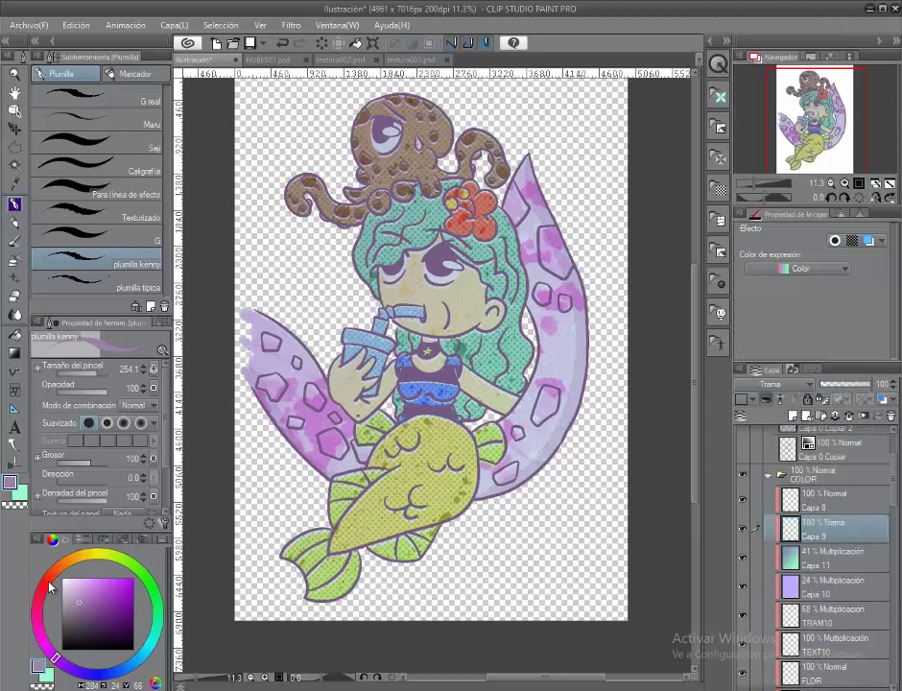
{"action": "left_click", "coordinate": [99, 555]}
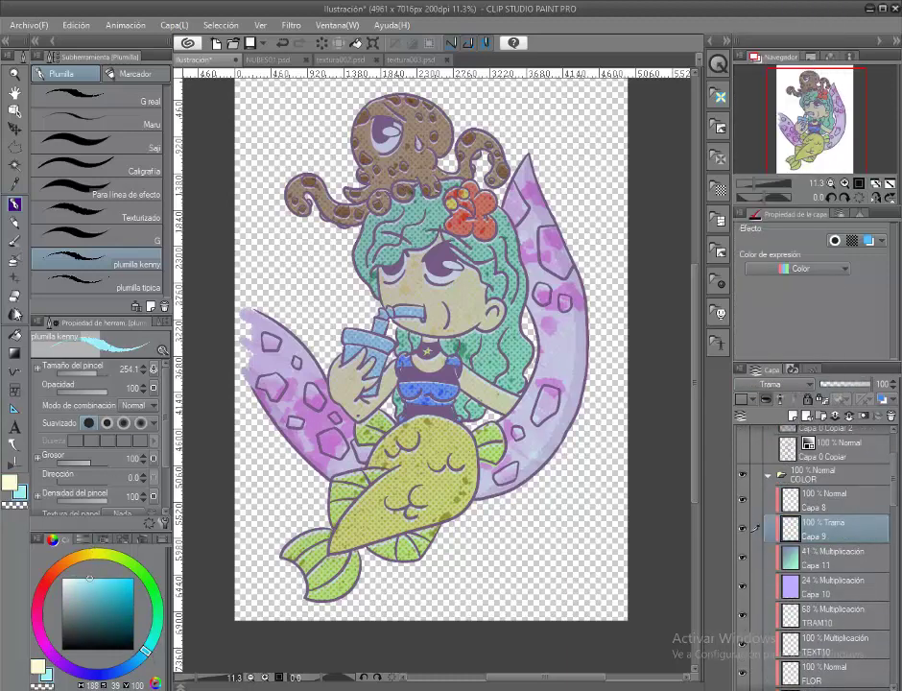
{"action": "left_click", "coordinate": [15, 353]}
{"action": "scroll", "coordinate": [549, 444], "scroll_direction": "down", "scroll_amount": 2}
{"action": "left_click_drag", "start_coordinate": [624, 453], "coordinate": [288, 306]}
{"action": "left_click", "coordinate": [837, 384]}
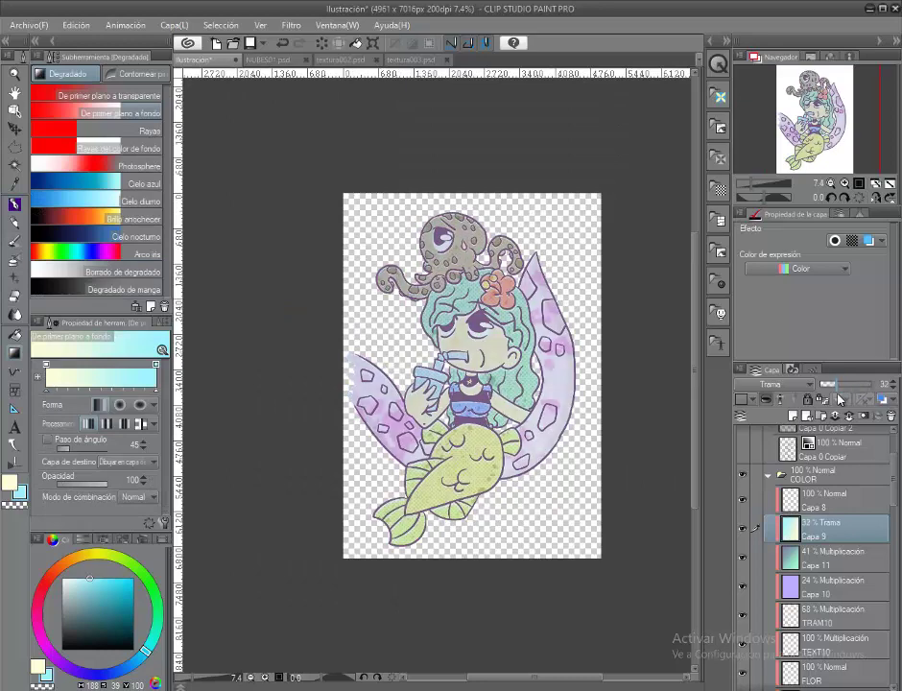
Step: Set the tentacle shadow layer S1 to 43% opacity
{"action": "scroll", "coordinate": [822, 546], "scroll_direction": "down", "scroll_amount": 10}
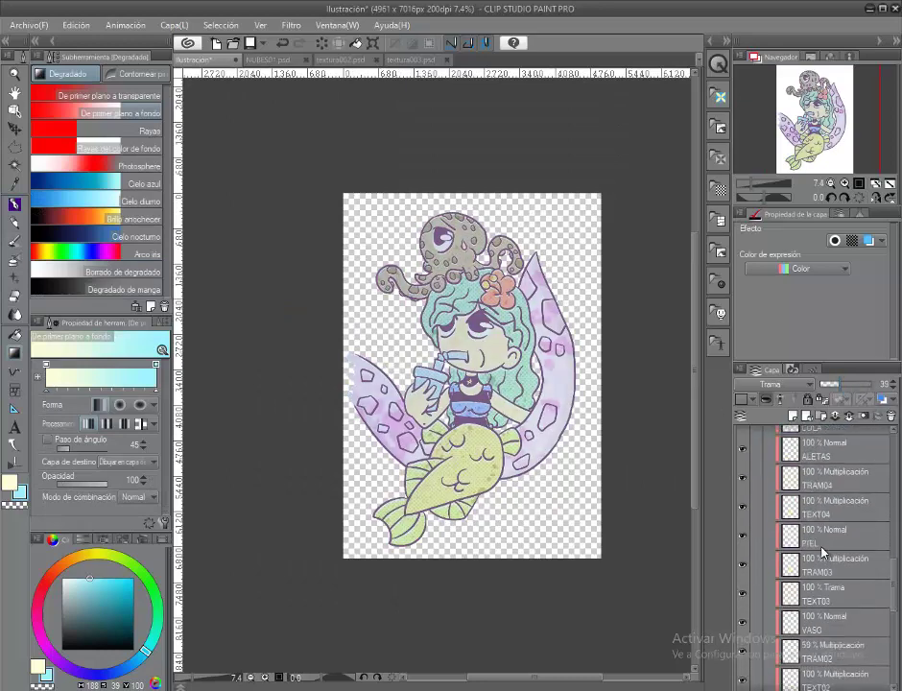
{"action": "left_click", "coordinate": [821, 600]}
{"action": "left_click", "coordinate": [844, 385]}
{"action": "scroll", "coordinate": [441, 326], "scroll_direction": "up", "scroll_amount": 2}
{"action": "key", "text": "h"}
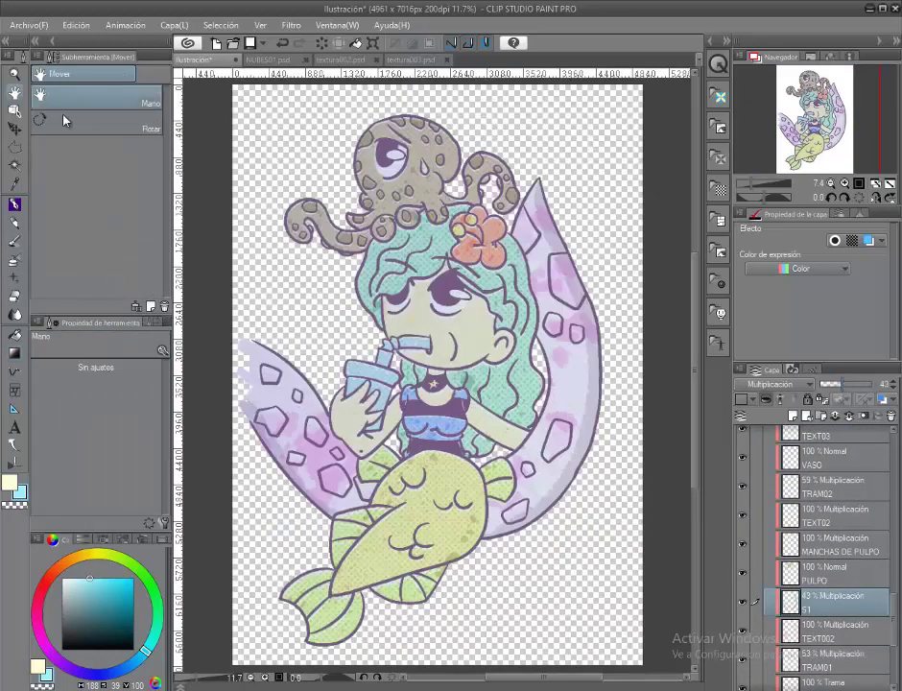
Step: Add a new layer above TRAM10 and choose grey-green (H 144, S 25, V 76) with the plumilla kenny pen at size 64.2
{"action": "scroll", "coordinate": [897, 588], "scroll_direction": "up", "scroll_amount": 10}
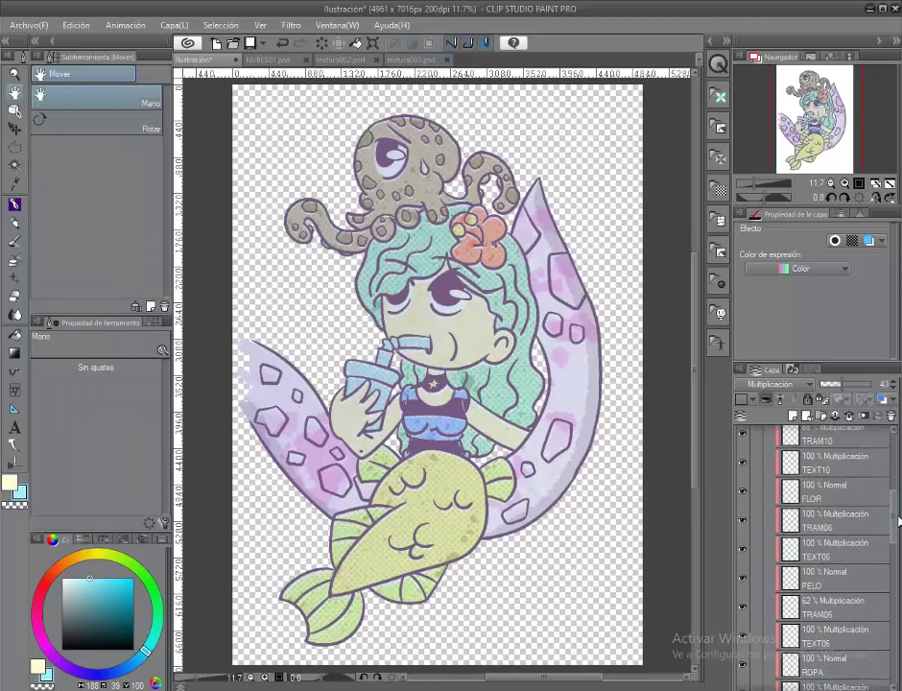
{"action": "key", "text": "ctrl+shift+n"}
{"action": "left_click_drag", "start_coordinate": [145, 651], "coordinate": [157, 606]}
{"action": "left_click", "coordinate": [93, 595]}
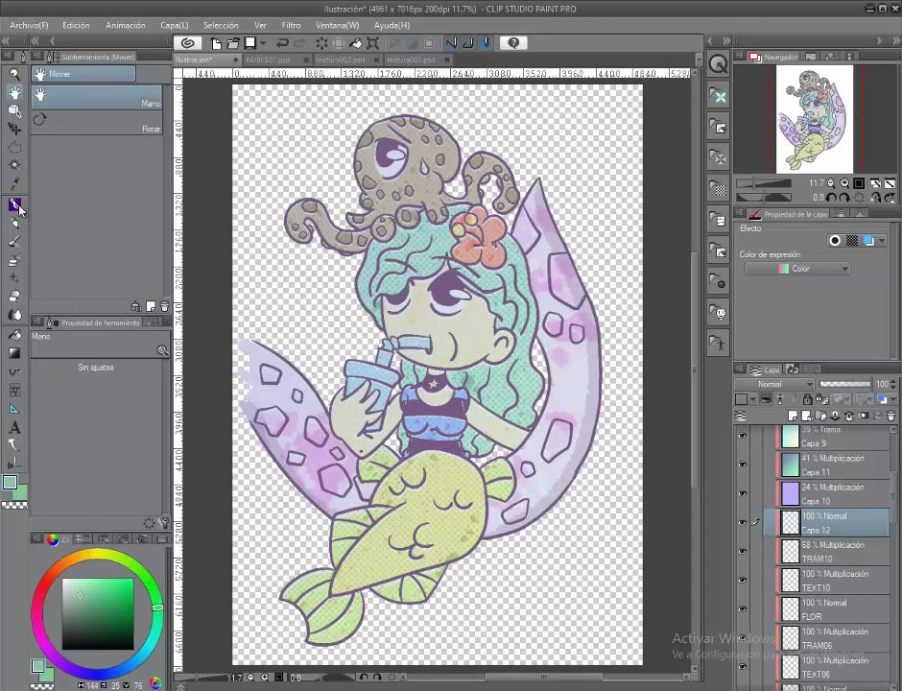
{"action": "left_click", "coordinate": [15, 205]}
{"action": "key", "text": "ctrl+plus"}
{"action": "scroll", "coordinate": [224, 204], "scroll_direction": "down", "scroll_amount": 2}
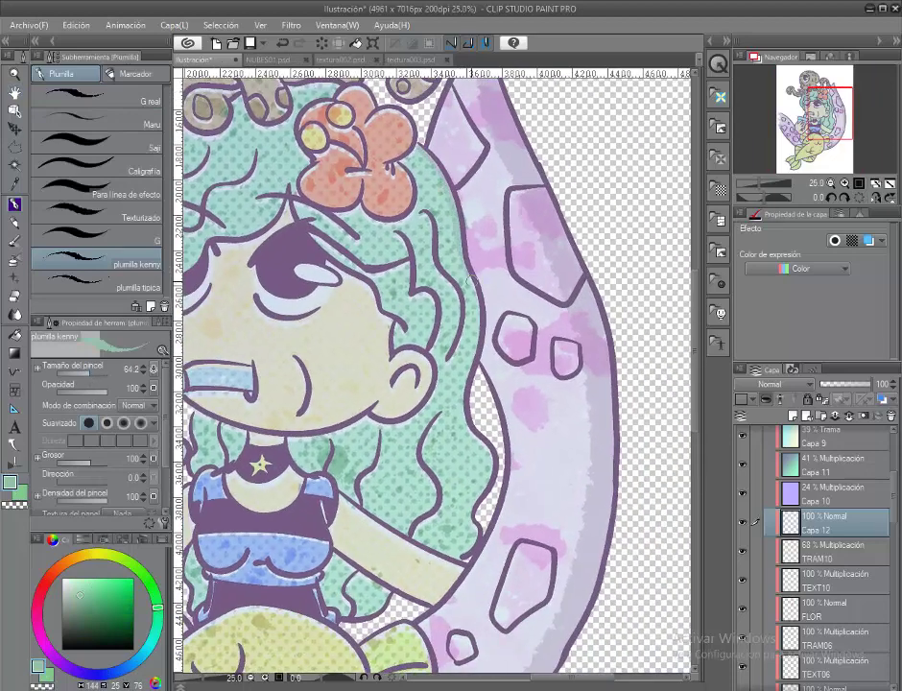
Step: Set Capa 12 to Multiplicación and paint grey-green shadows along the hair strands and under the octopus
{"action": "left_click_drag", "start_coordinate": [428, 223], "coordinate": [457, 243]}
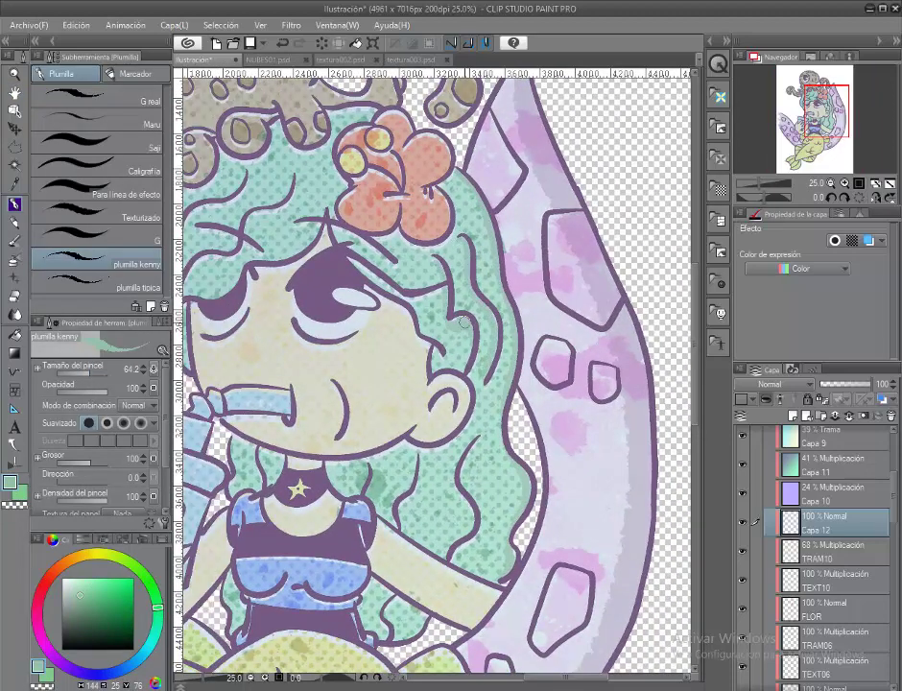
{"action": "left_click_drag", "start_coordinate": [410, 456], "coordinate": [503, 525]}
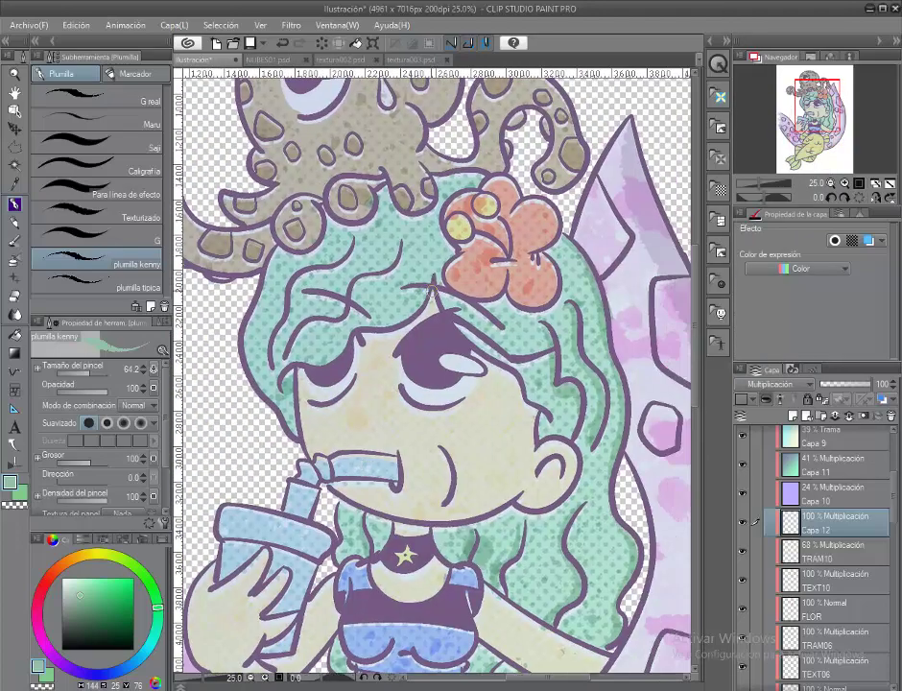
{"action": "left_click_drag", "start_coordinate": [391, 329], "coordinate": [415, 333]}
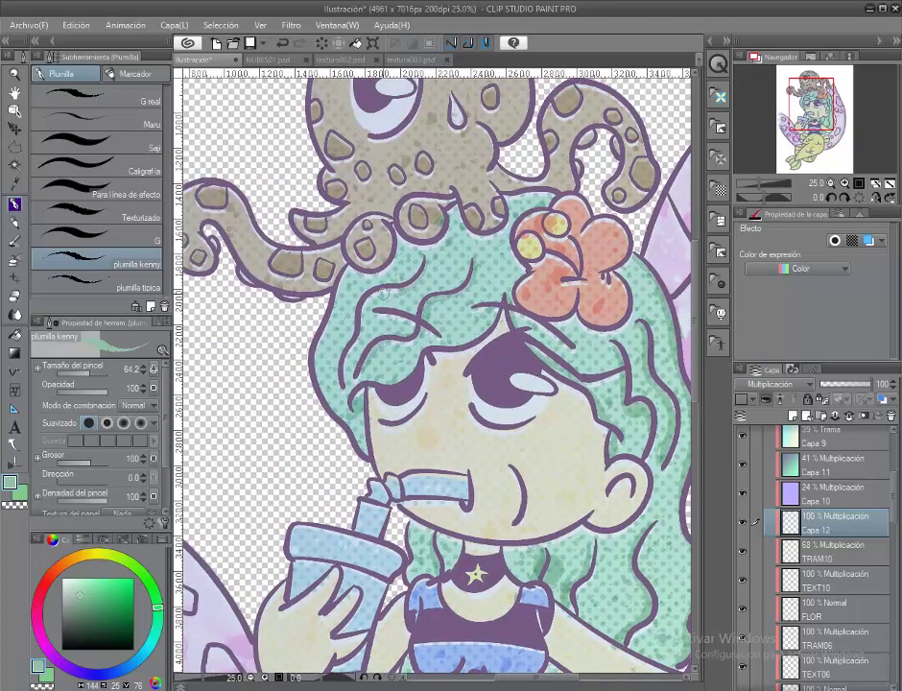
{"action": "left_click_drag", "start_coordinate": [383, 294], "coordinate": [335, 332]}
{"action": "left_click_drag", "start_coordinate": [367, 278], "coordinate": [403, 274]}
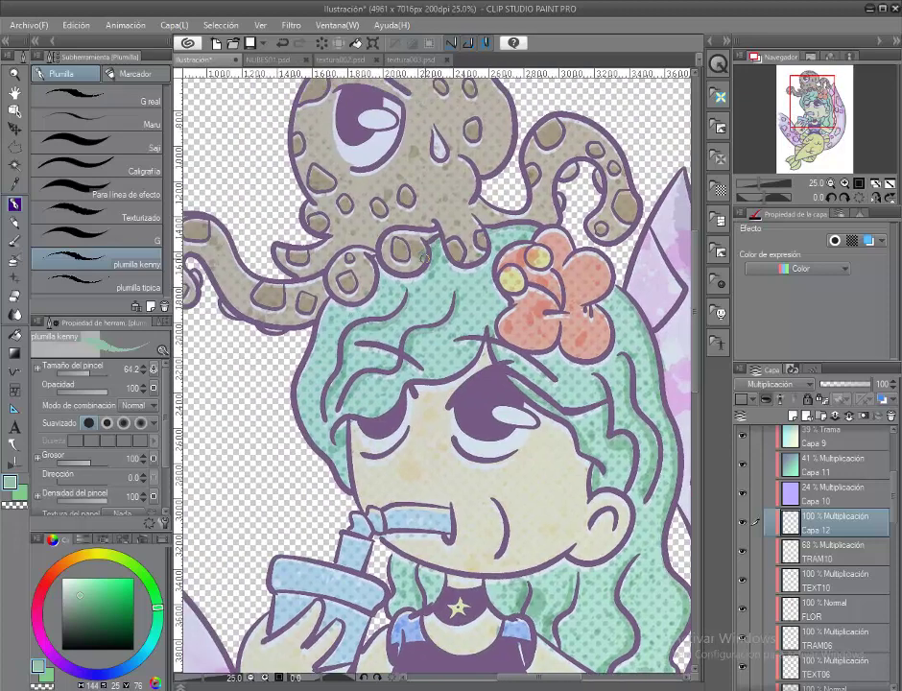
{"action": "left_click_drag", "start_coordinate": [636, 418], "coordinate": [532, 283]}
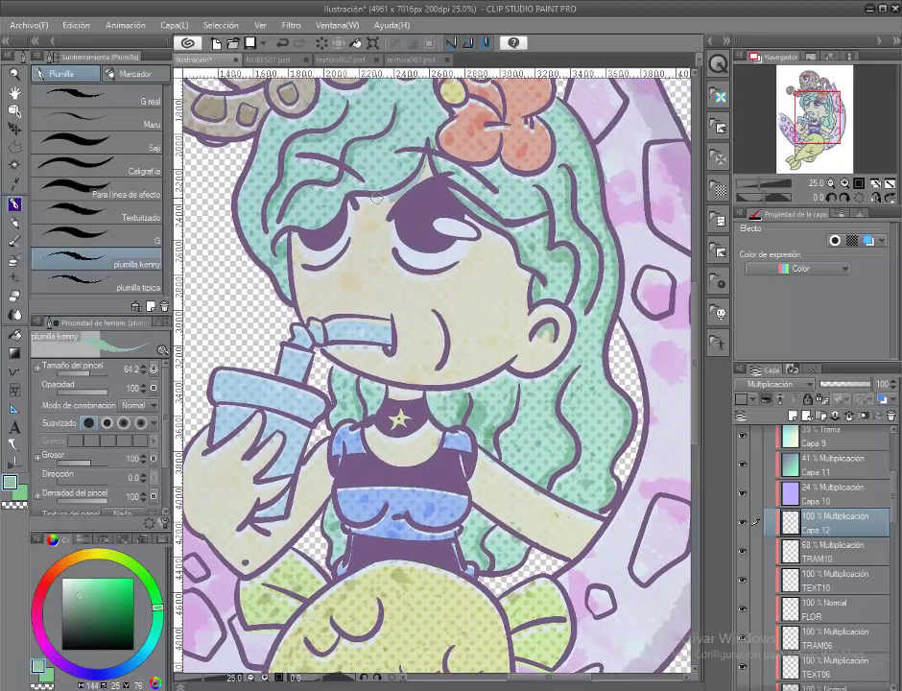
Step: Paint grey-green shadows on the mermaid's face, straw, cup, hand, arm and blue top
{"action": "left_click_drag", "start_coordinate": [367, 198], "coordinate": [387, 251]}
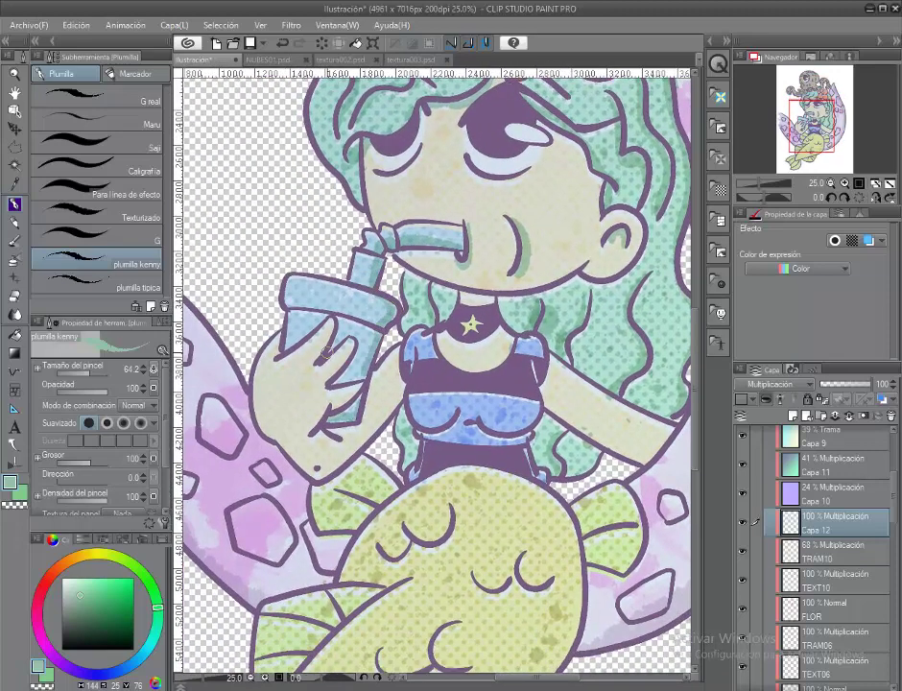
{"action": "left_click_drag", "start_coordinate": [533, 359], "coordinate": [451, 193]}
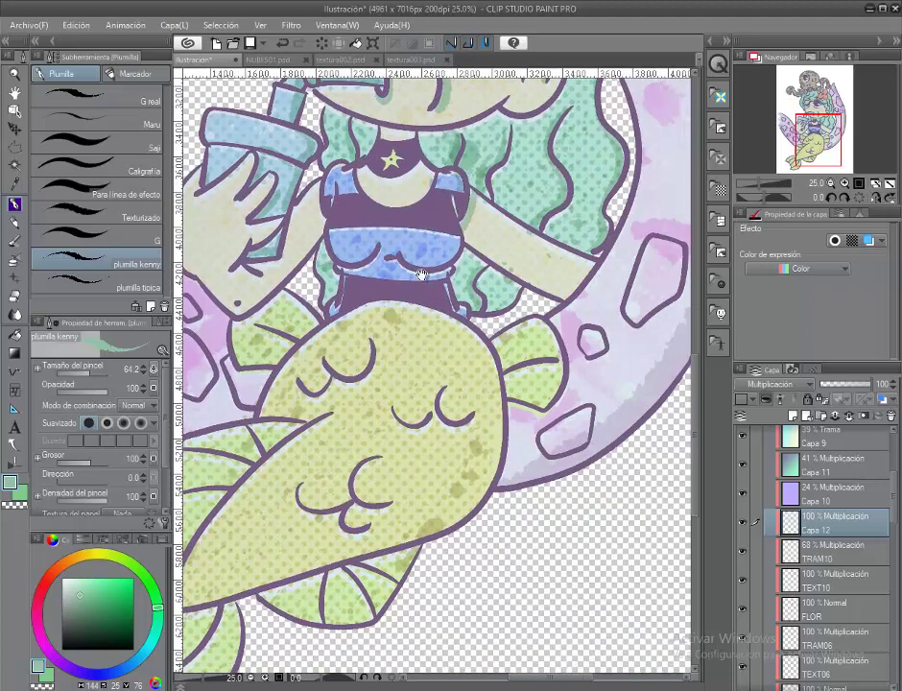
{"action": "left_click_drag", "start_coordinate": [420, 275], "coordinate": [377, 222]}
{"action": "left_click_drag", "start_coordinate": [416, 269], "coordinate": [289, 276]}
{"action": "mouse_move", "coordinate": [390, 243]}
{"action": "left_mouse_down"}
{"action": "mouse_move", "coordinate": [360, 222]}
{"action": "mouse_move", "coordinate": [379, 212]}
{"action": "mouse_move", "coordinate": [394, 219]}
{"action": "left_mouse_up"}
{"action": "left_click_drag", "start_coordinate": [396, 132], "coordinate": [569, 228]}
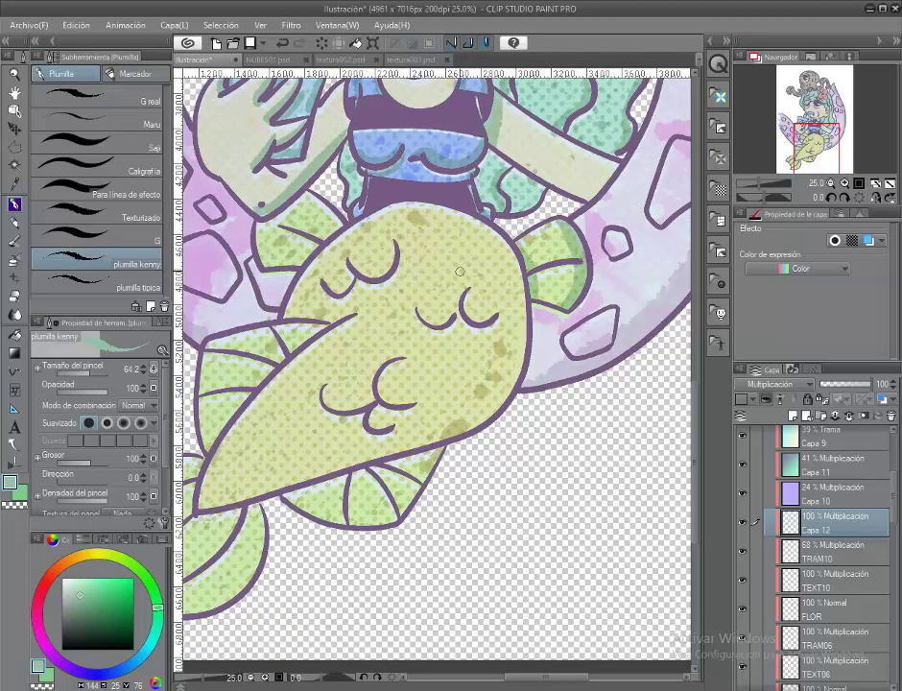
Step: Shade the fish tail's scales and fins in grey-green, enlarging the pen to size 146.6
{"action": "left_click_drag", "start_coordinate": [460, 271], "coordinate": [524, 213]}
{"action": "left_click_drag", "start_coordinate": [395, 316], "coordinate": [507, 298]}
{"action": "scroll", "coordinate": [383, 277], "scroll_direction": "down", "scroll_amount": 3}
{"action": "scroll", "coordinate": [422, 346], "scroll_direction": "down", "scroll_amount": 3}
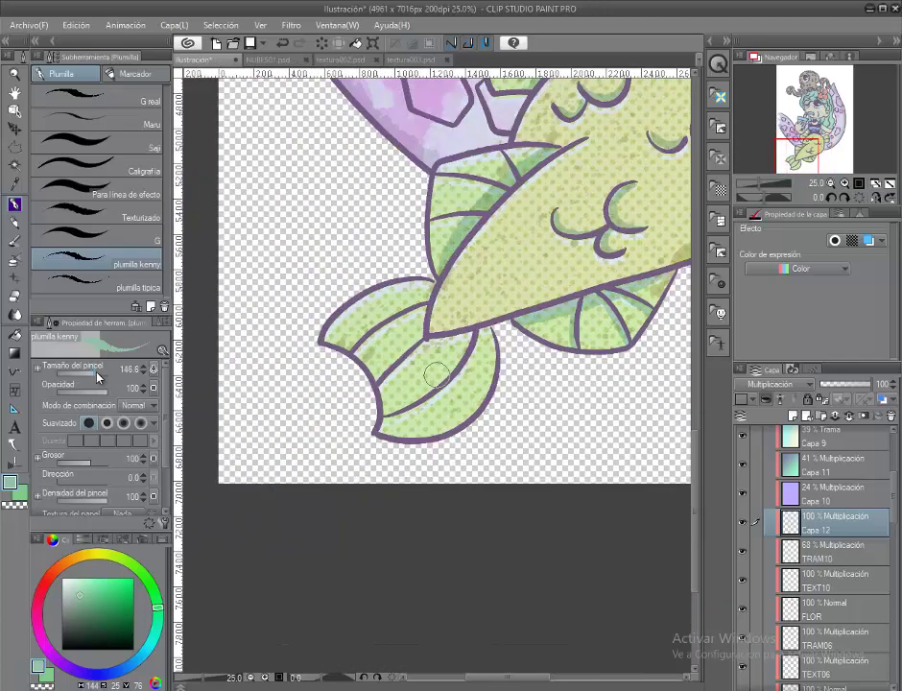
{"action": "scroll", "coordinate": [433, 375], "scroll_direction": "down", "scroll_amount": 3}
{"action": "scroll", "coordinate": [312, 322], "scroll_direction": "up", "scroll_amount": 11}
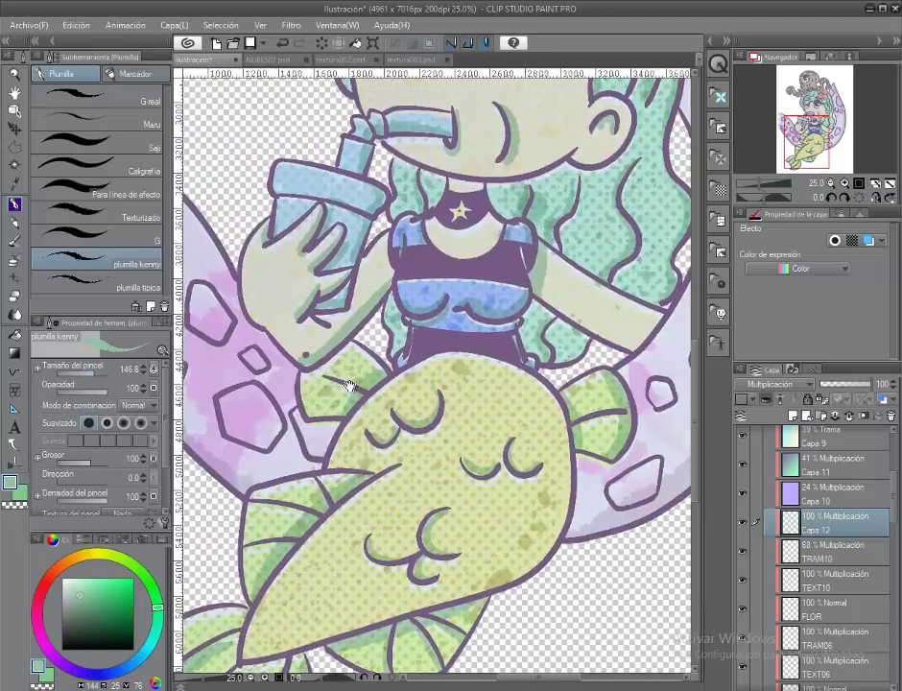
Step: Paint grey-green shadows on the octopus's head, eye and curled arms with the pen at size 84.5
{"action": "scroll", "coordinate": [350, 386], "scroll_direction": "up", "scroll_amount": 12}
{"action": "scroll", "coordinate": [469, 296], "scroll_direction": "right", "scroll_amount": 3}
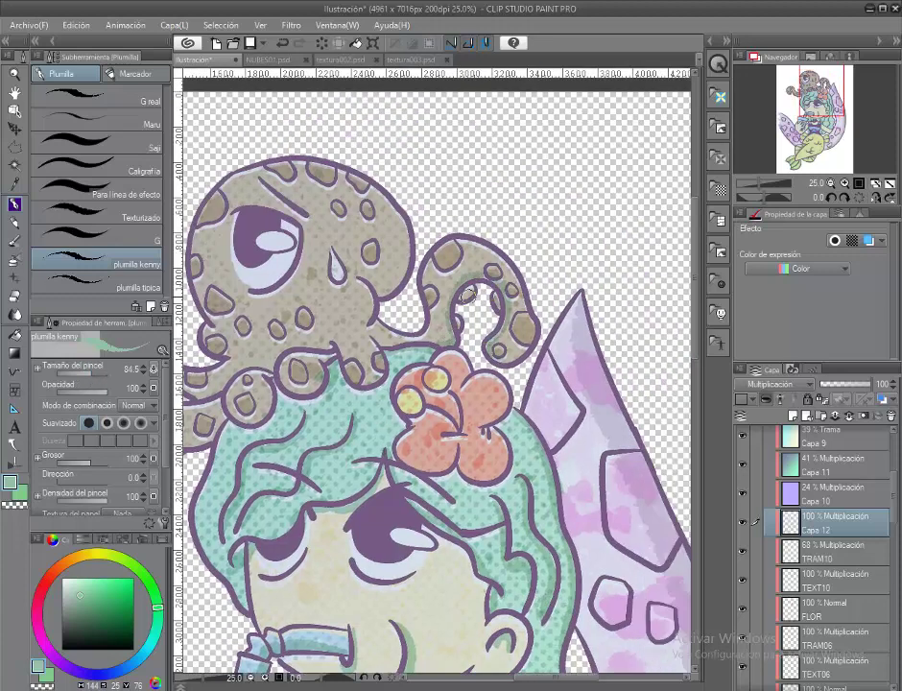
{"action": "scroll", "coordinate": [469, 296], "scroll_direction": "left", "scroll_amount": 5}
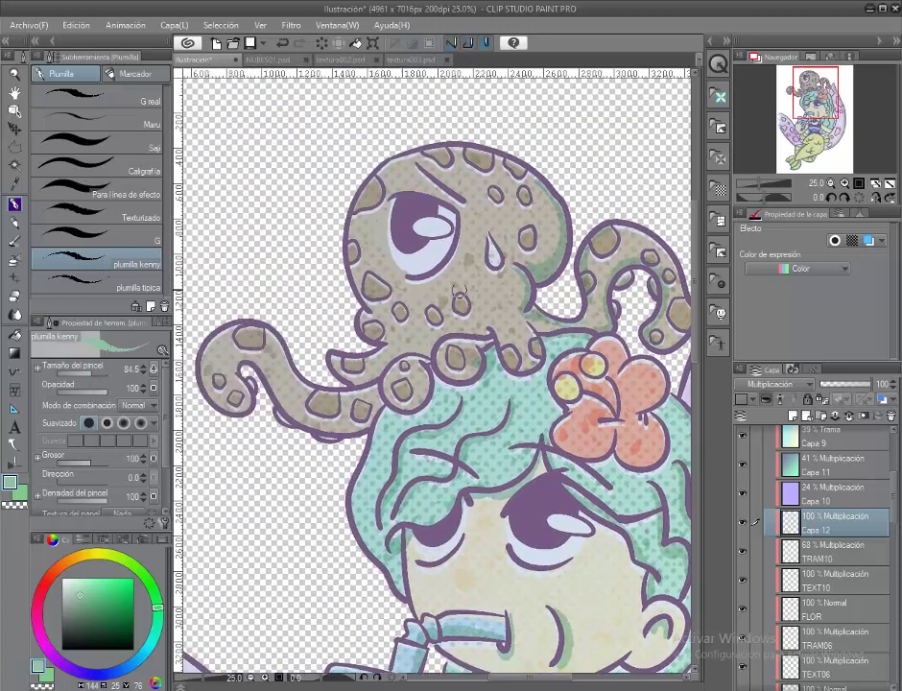
{"action": "scroll", "coordinate": [453, 367], "scroll_direction": "up", "scroll_amount": 3}
{"action": "scroll", "coordinate": [384, 288], "scroll_direction": "right", "scroll_amount": 2}
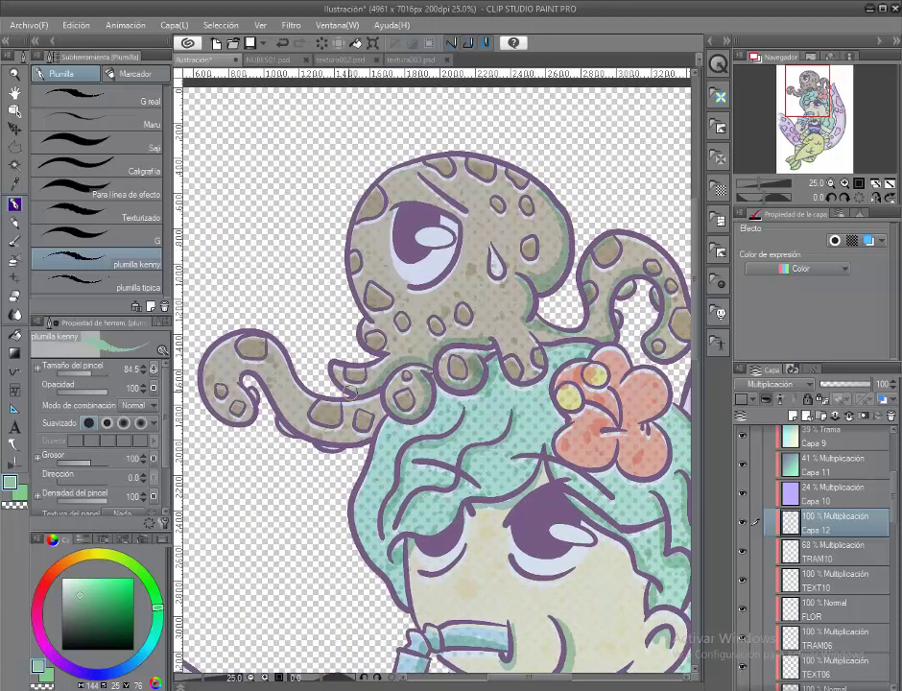
{"action": "scroll", "coordinate": [357, 292], "scroll_direction": "down", "scroll_amount": 2}
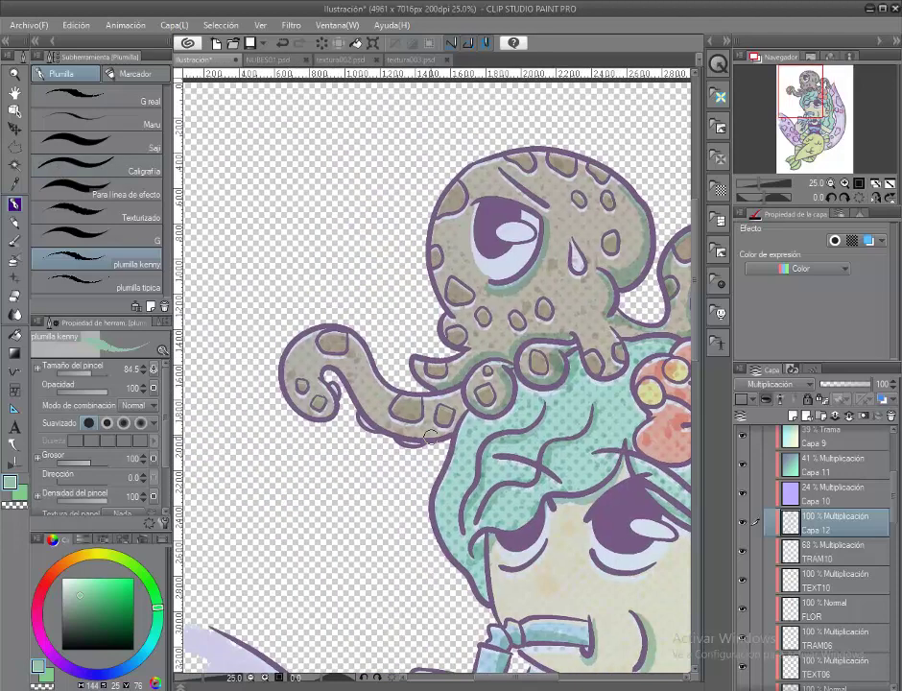
{"action": "scroll", "coordinate": [357, 292], "scroll_direction": "up", "scroll_amount": 2}
{"action": "scroll", "coordinate": [357, 293], "scroll_direction": "right", "scroll_amount": 2}
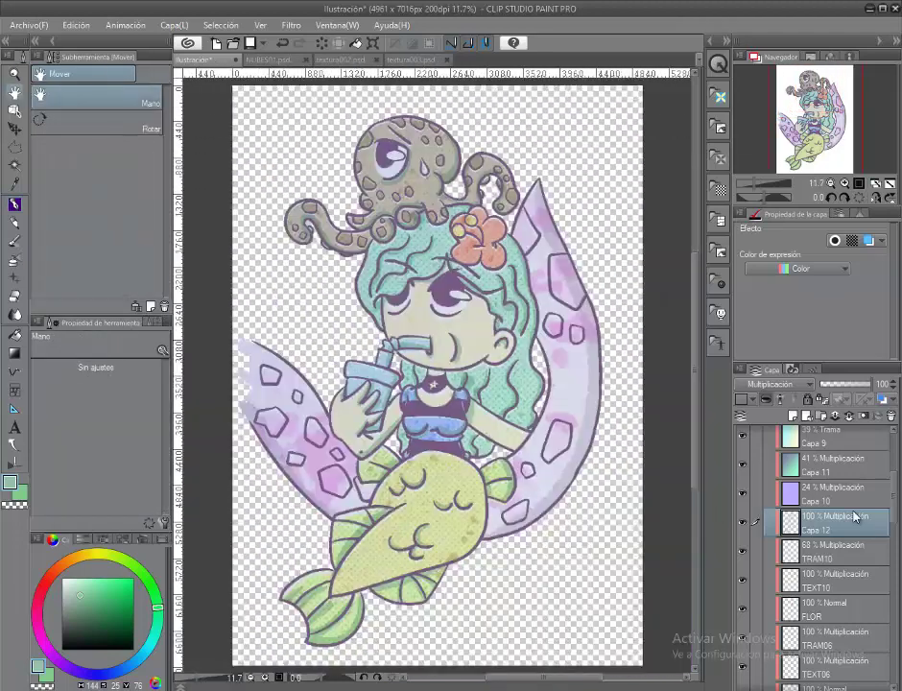
Step: Paint pale mint (H 144, S 20, V 100) highlights on the octopus and hair on a new Trama layer above Capa 12 at 57% opacity
{"action": "left_click", "coordinate": [777, 384]}
{"action": "left_click", "coordinate": [768, 122]}
{"action": "key", "text": "p"}
{"action": "scroll", "coordinate": [370, 153], "scroll_direction": "up", "scroll_amount": 3}
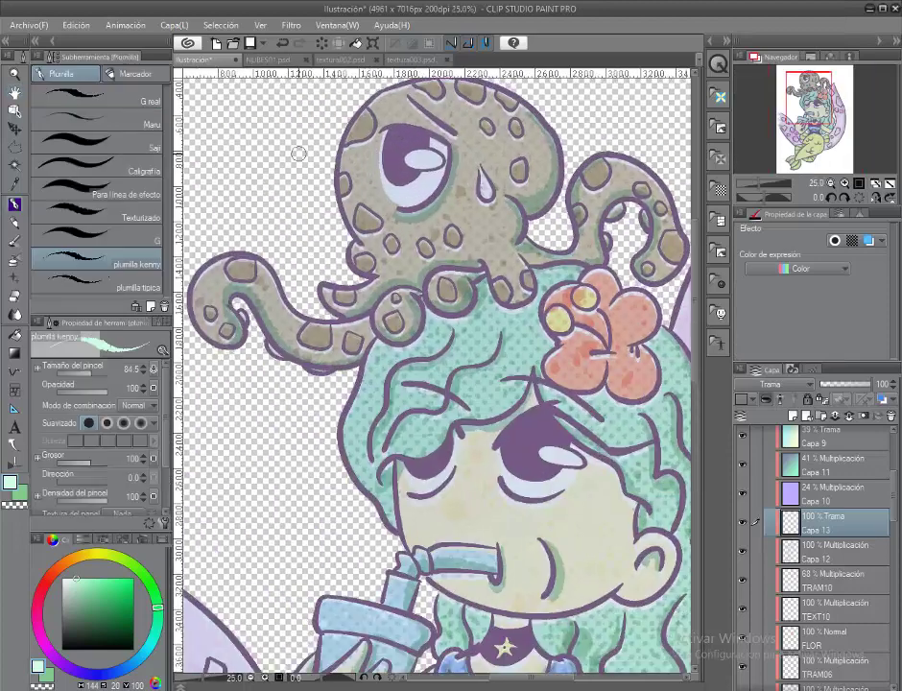
{"action": "scroll", "coordinate": [413, 282], "scroll_direction": "down", "scroll_amount": 2}
{"action": "scroll", "coordinate": [412, 282], "scroll_direction": "down", "scroll_amount": 2}
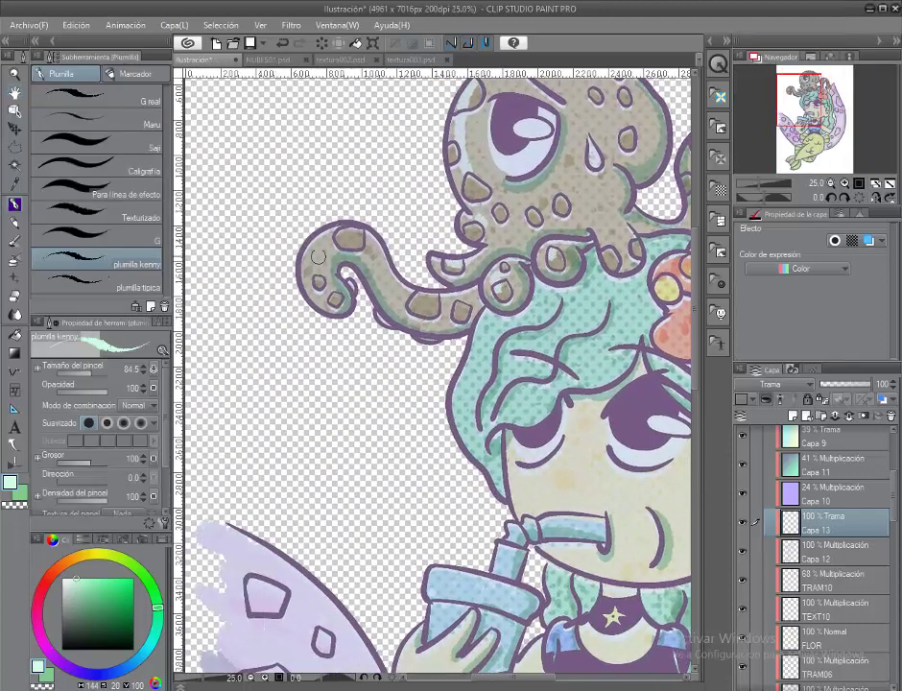
{"action": "scroll", "coordinate": [346, 347], "scroll_direction": "up", "scroll_amount": 2}
{"action": "left_click", "coordinate": [840, 386]}
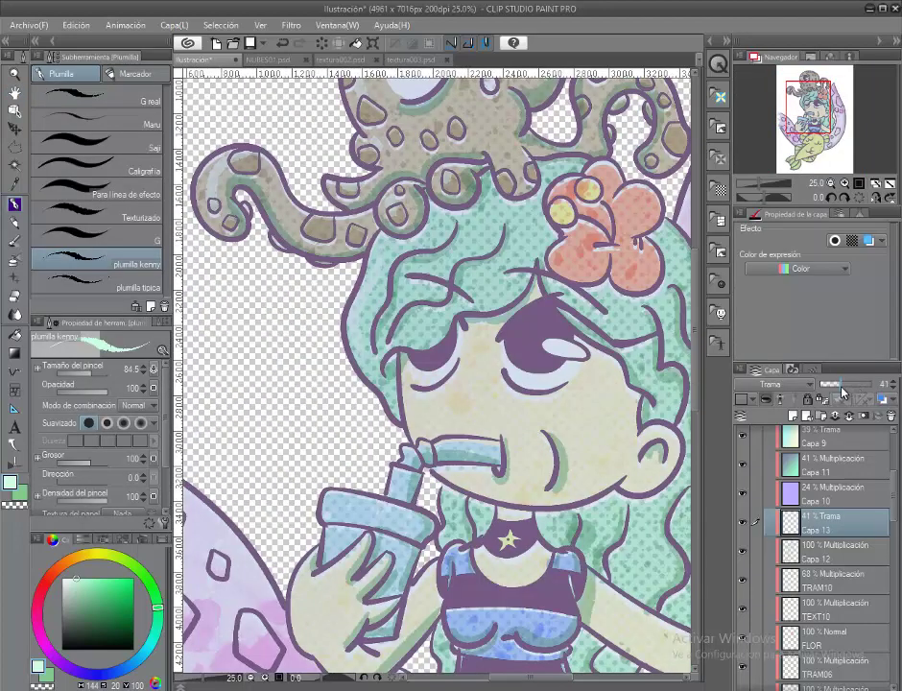
{"action": "scroll", "coordinate": [412, 384], "scroll_direction": "down", "scroll_amount": 6}
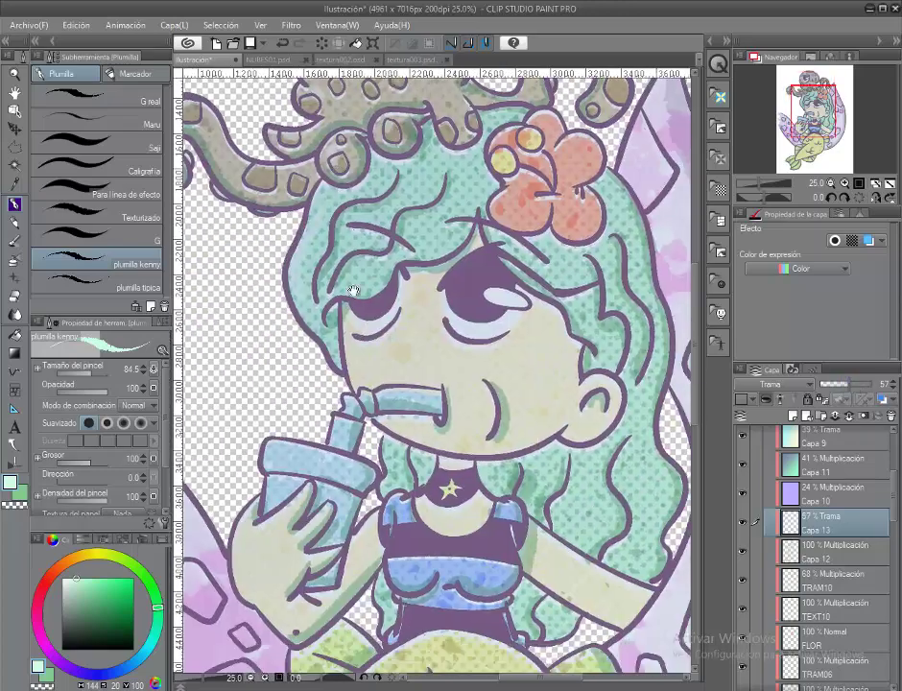
{"action": "scroll", "coordinate": [315, 305], "scroll_direction": "down", "scroll_amount": 2}
{"action": "scroll", "coordinate": [315, 305], "scroll_direction": "up", "scroll_amount": 5}
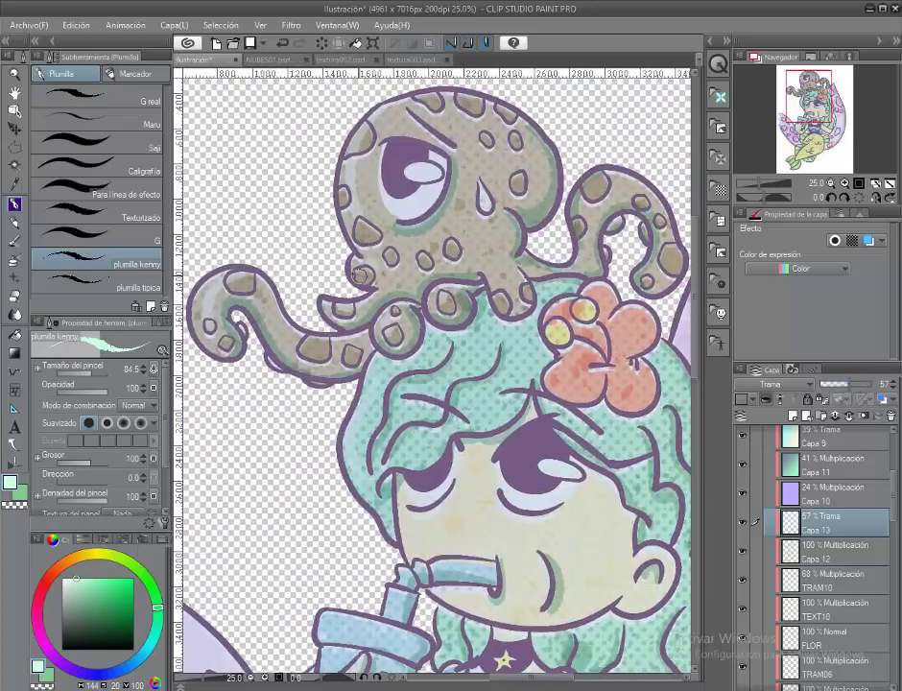
Step: Rename the mint highlight layer L1 and the grey-green shadow layer S2
{"action": "key", "text": "ctrl+0"}
{"action": "double_click", "coordinate": [819, 557]}
{"action": "key", "text": "Return"}
Step: Fill a large rounded rectangle (corner roundness 332) with white behind the mermaid, on a new layer in a new folder below COLOR
{"action": "scroll", "coordinate": [802, 426], "scroll_direction": "up", "scroll_amount": 10}
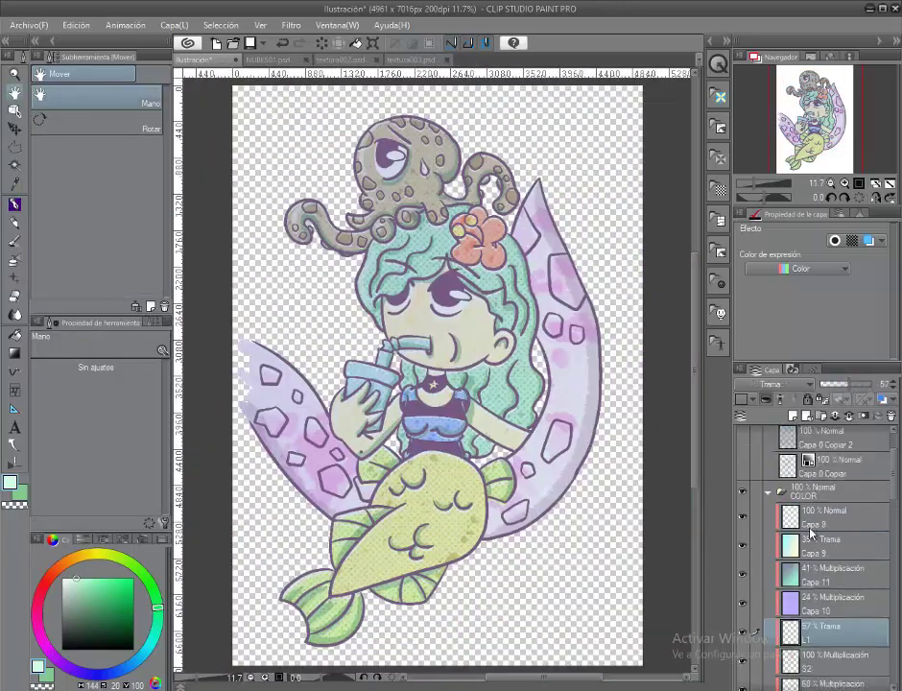
{"action": "key", "text": "ctrl+g"}
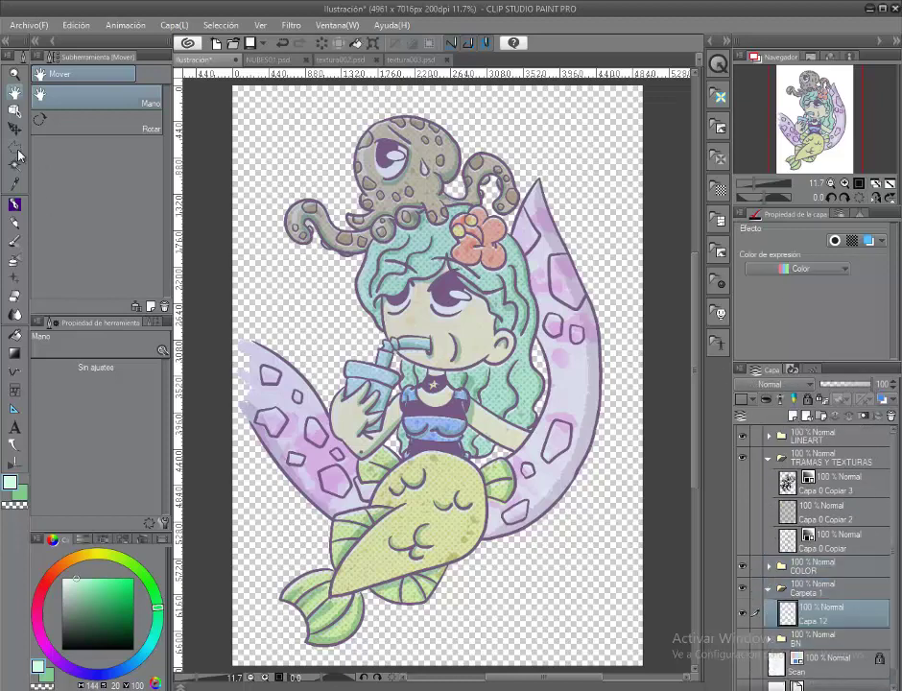
{"action": "left_click", "coordinate": [14, 145]}
{"action": "left_click", "coordinate": [47, 415]}
{"action": "left_click_drag", "start_coordinate": [274, 132], "coordinate": [619, 641]}
{"action": "left_click", "coordinate": [520, 660]}
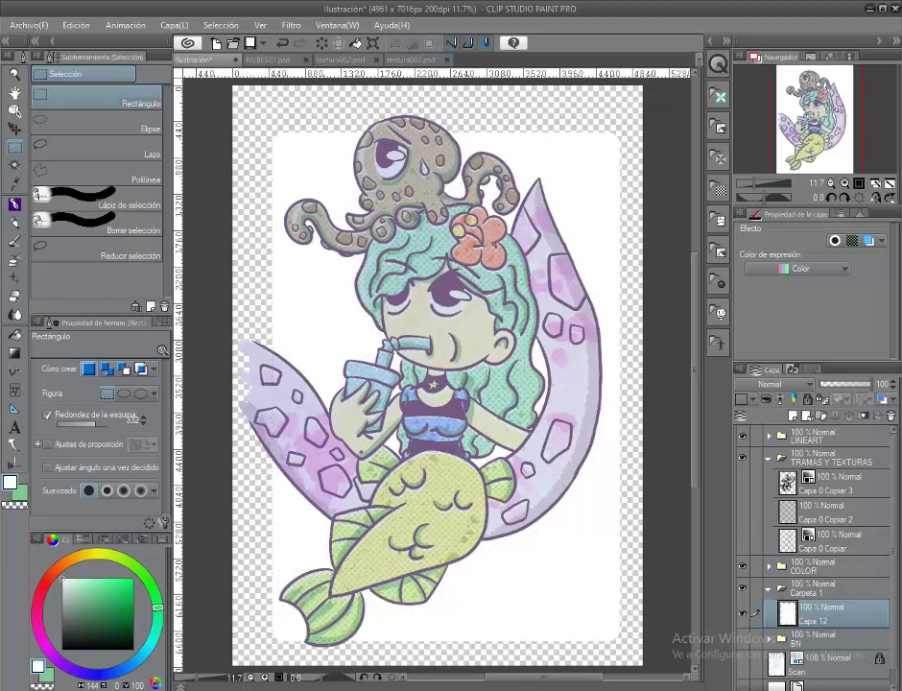
Step: Add two layers clipped to the white rounded rectangle and fill the lower one with light blue (H 207, S 31, V 100)
{"action": "key", "text": "ctrl+d"}
{"action": "key", "text": "ctrl+s"}
{"action": "left_click", "coordinate": [135, 655]}
{"action": "key", "text": "ctrl+shift+n"}
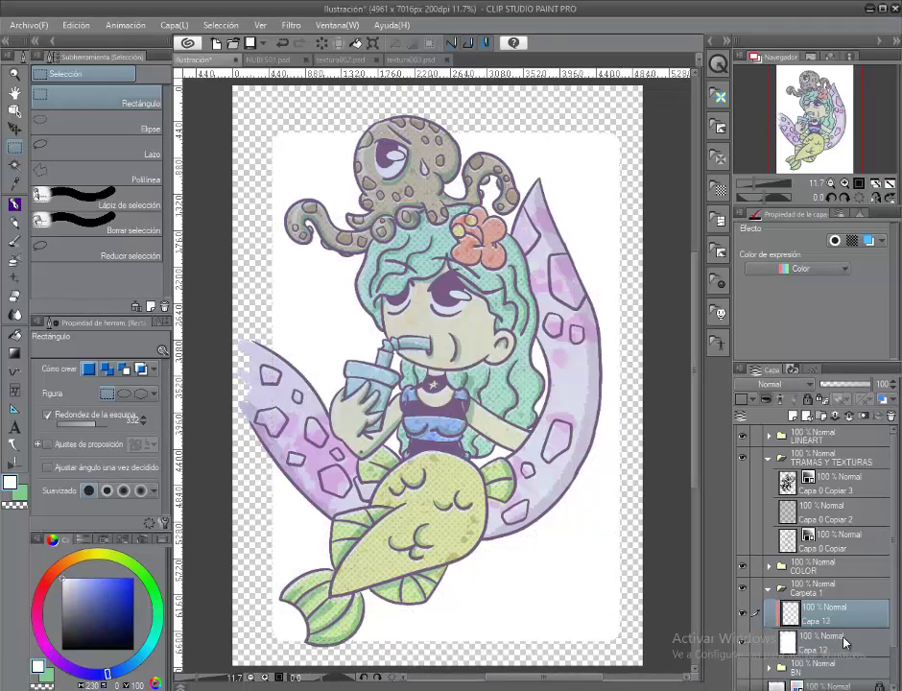
{"action": "key", "text": "ctrl+shift+n"}
{"action": "left_click", "coordinate": [15, 333]}
{"action": "left_click", "coordinate": [283, 624]}
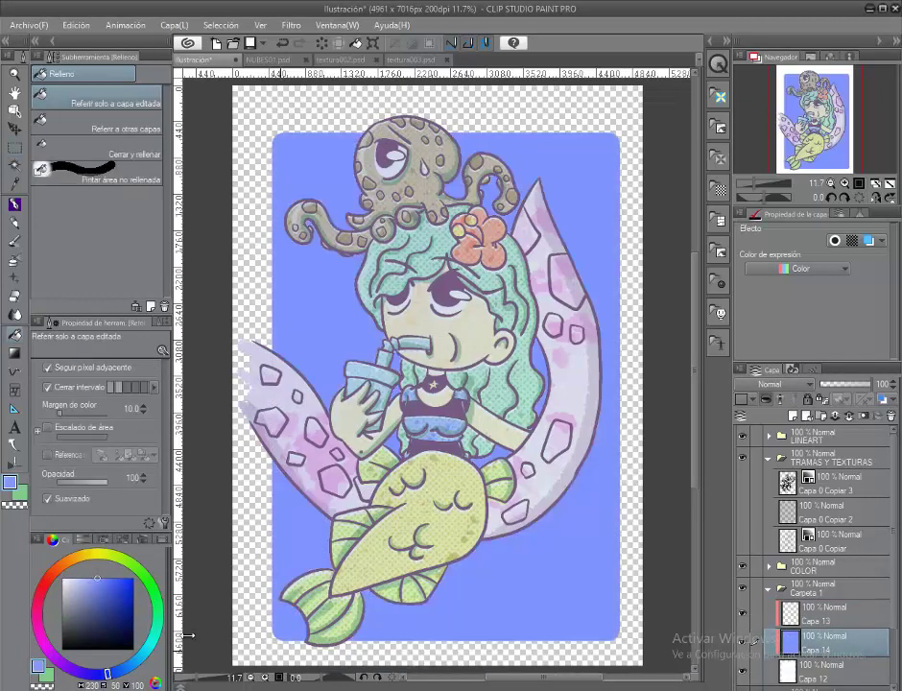
{"action": "left_click", "coordinate": [261, 242]}
{"action": "left_click", "coordinate": [261, 242]}
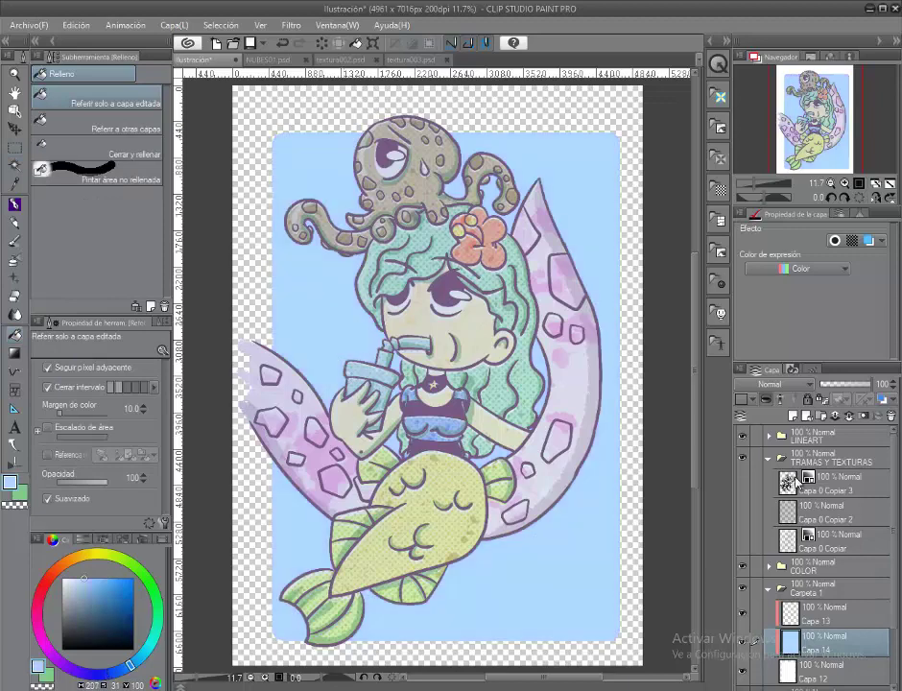
Step: Draw a vertical blue-to-green gradient on a new clipped layer above the light blue fill and set it to Multiplicación
{"action": "key", "text": "ctrl+shift+n"}
{"action": "left_click", "coordinate": [15, 352]}
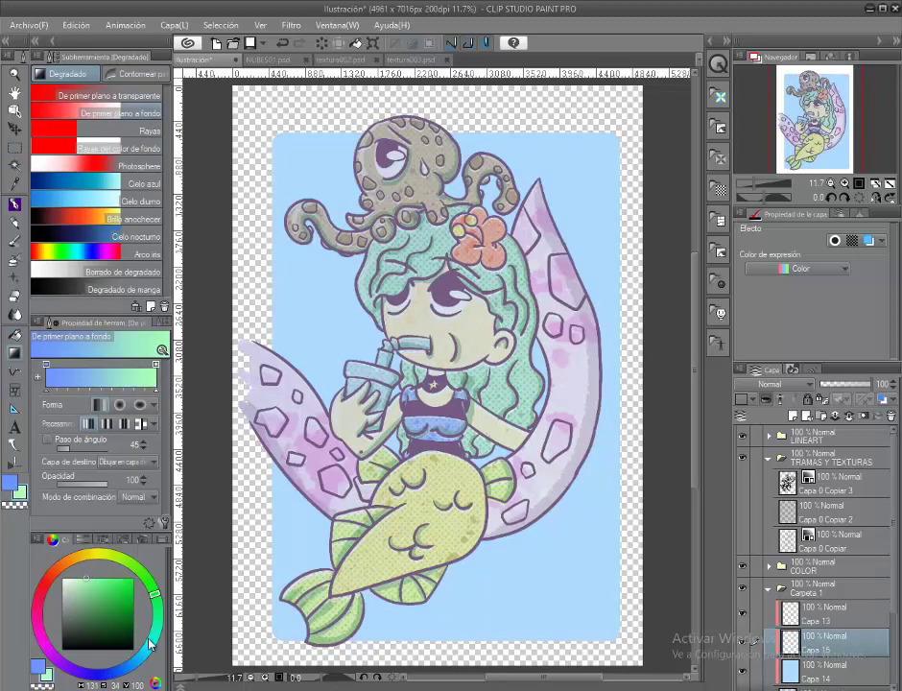
{"action": "scroll", "coordinate": [436, 375], "scroll_direction": "down", "scroll_amount": 2}
{"action": "left_click_drag", "start_coordinate": [410, 84], "coordinate": [435, 471]}
{"action": "left_click", "coordinate": [775, 384]}
{"action": "left_click", "coordinate": [768, 423]}
{"action": "left_click", "coordinate": [130, 665]}
{"action": "left_click", "coordinate": [156, 588]}
{"action": "left_click", "coordinate": [97, 663]}
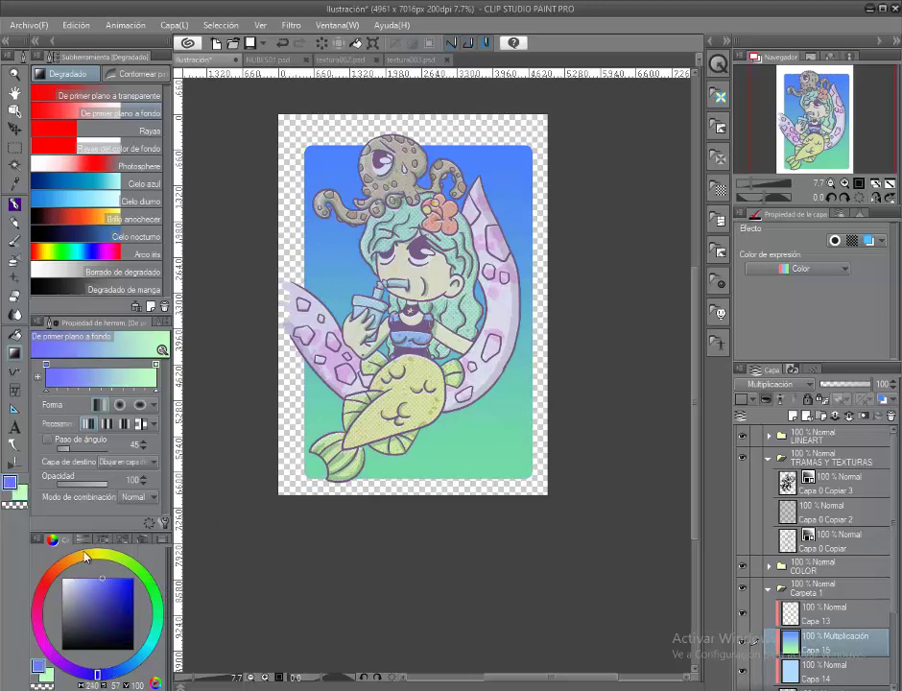
Step: Try the background gradient with a muted blue and with pale cyan (H 175, S 22, V 100) as its upper colour
{"action": "left_click", "coordinate": [76, 596]}
{"action": "left_click_drag", "start_coordinate": [421, 123], "coordinate": [421, 551]}
{"action": "left_click", "coordinate": [76, 579]}
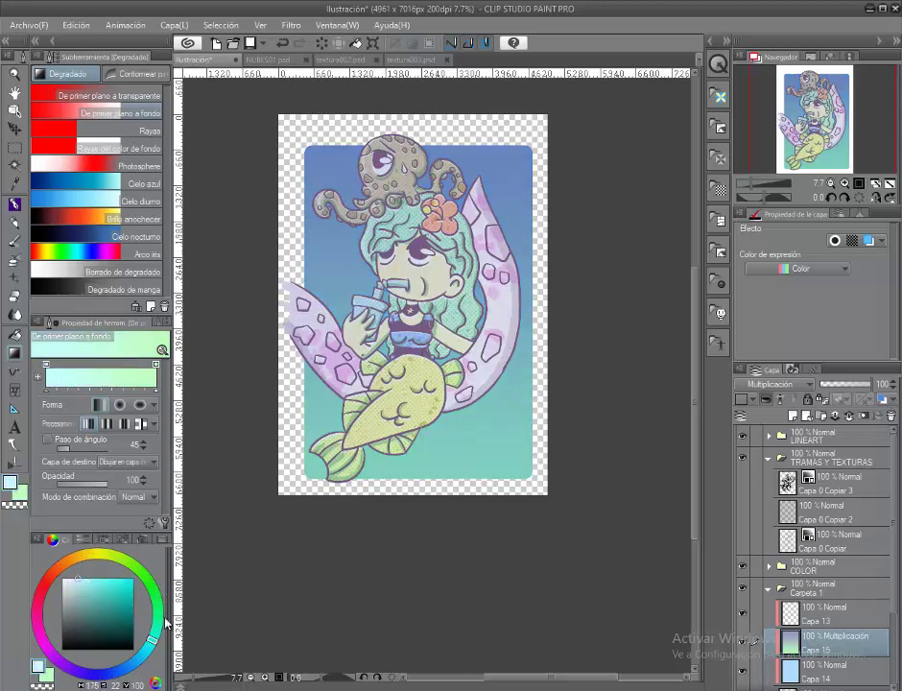
{"action": "left_click_drag", "start_coordinate": [422, 120], "coordinate": [422, 514]}
Step: Redraw the vertical gradient from periwinkle (H 236, S 42, V 99) to pale green and set its layer to 57% opacity
{"action": "left_click", "coordinate": [130, 665]}
{"action": "left_click", "coordinate": [103, 675]}
{"action": "left_click", "coordinate": [92, 579]}
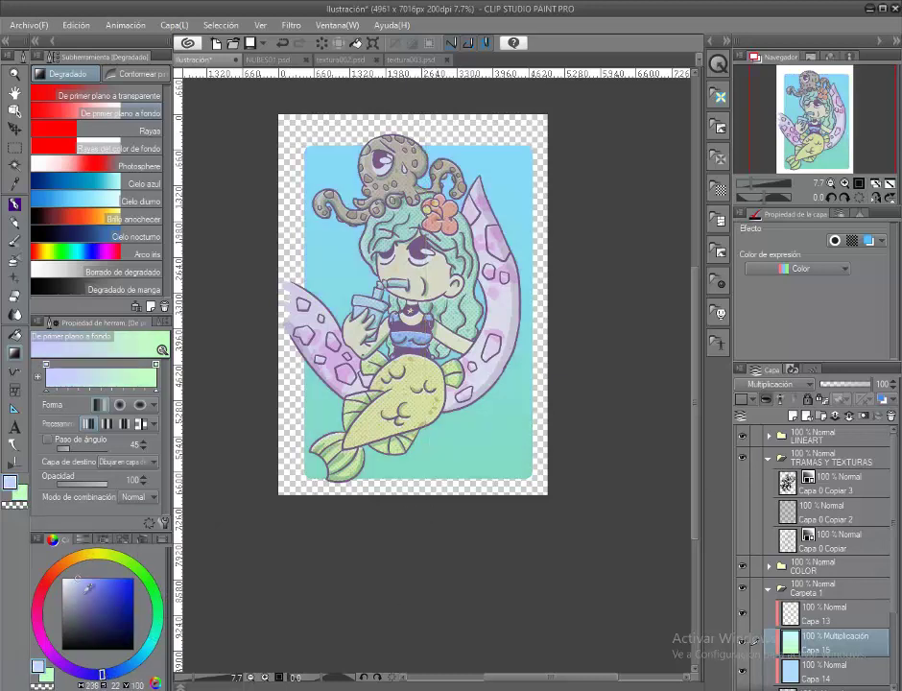
{"action": "left_click_drag", "start_coordinate": [431, 120], "coordinate": [432, 518]}
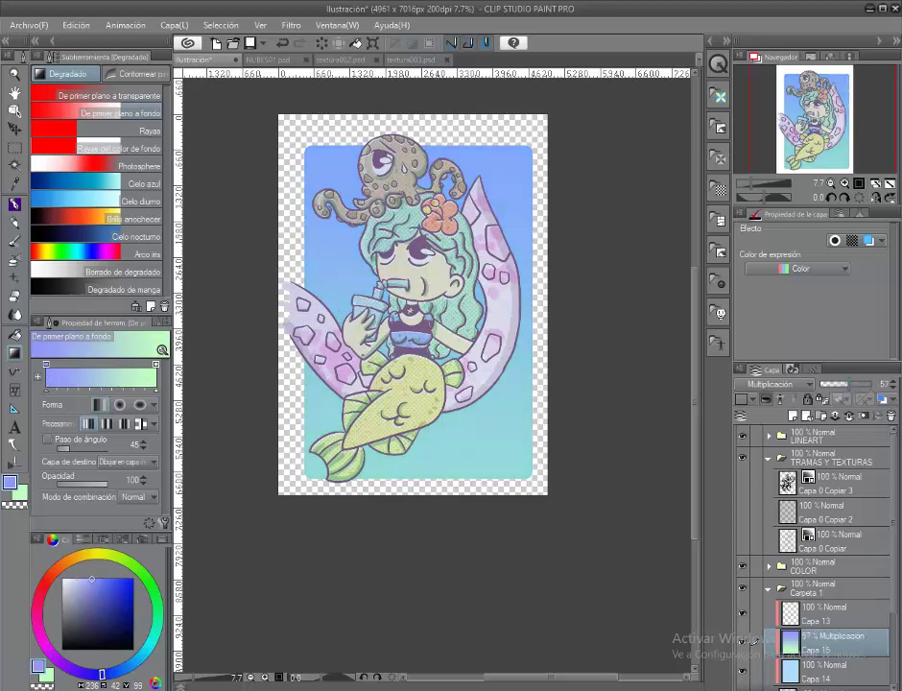
Step: Fill a blotchy texture selection with pale lavender (H 236, S 18, V 100) on a new clipped layer set to Trama at 53% opacity
{"action": "left_click", "coordinate": [793, 415]}
{"action": "left_click", "coordinate": [203, 59]}
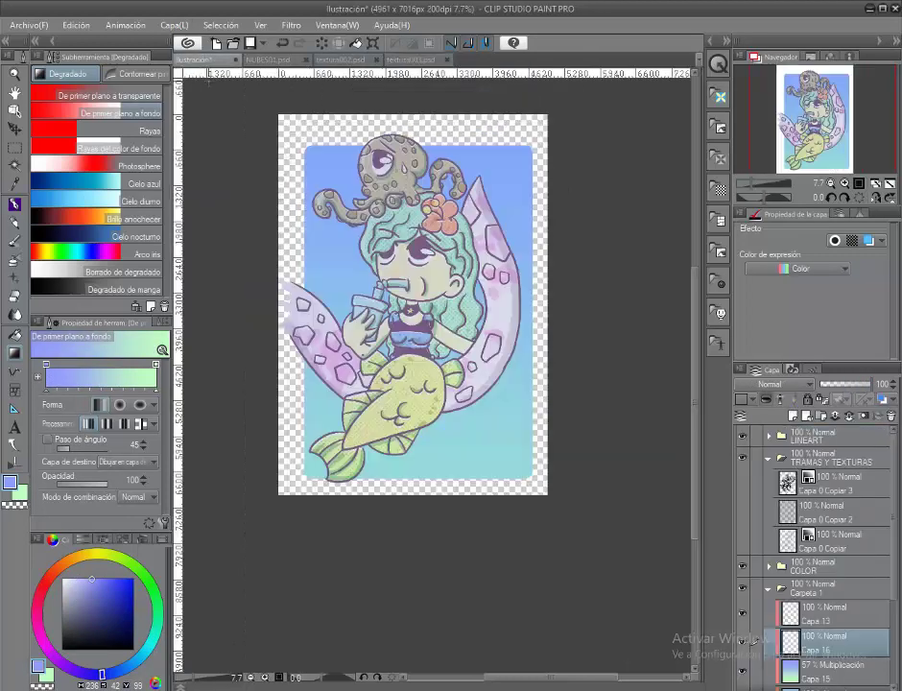
{"action": "key", "text": "ctrl+v"}
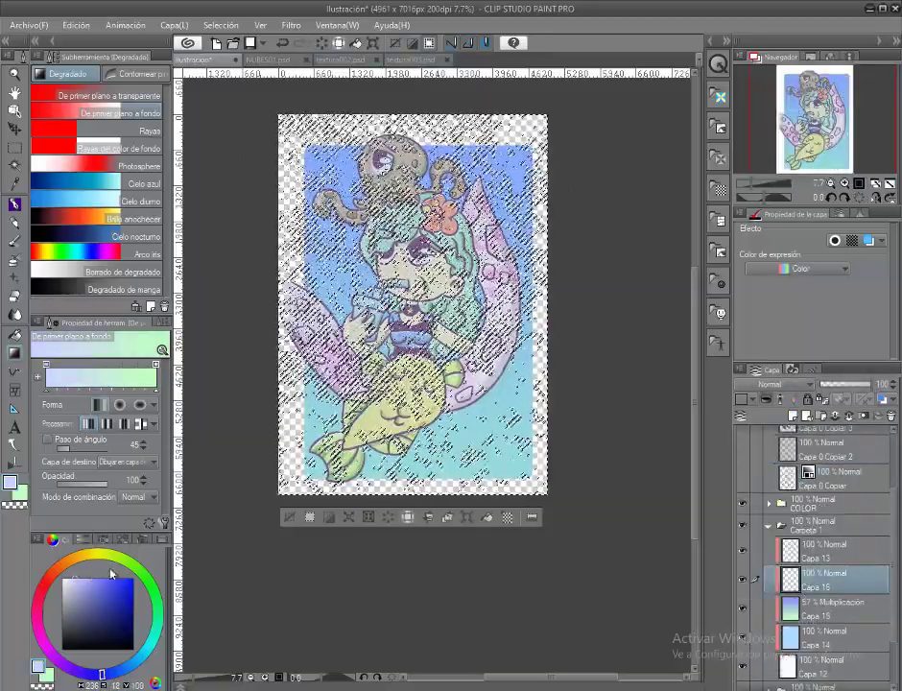
{"action": "left_click", "coordinate": [772, 384]}
{"action": "left_click", "coordinate": [768, 125]}
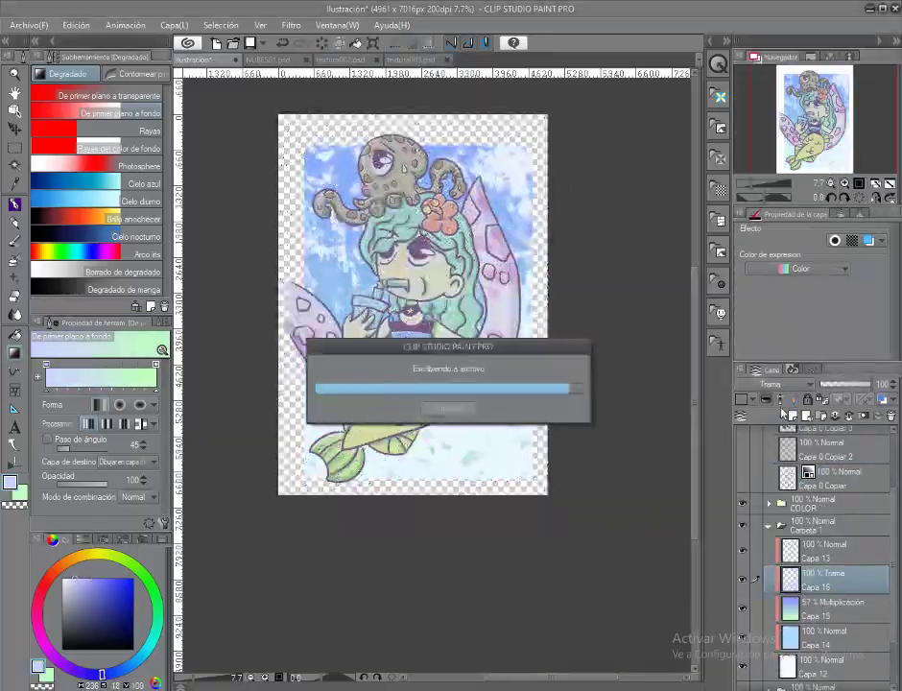
{"action": "left_click", "coordinate": [848, 384]}
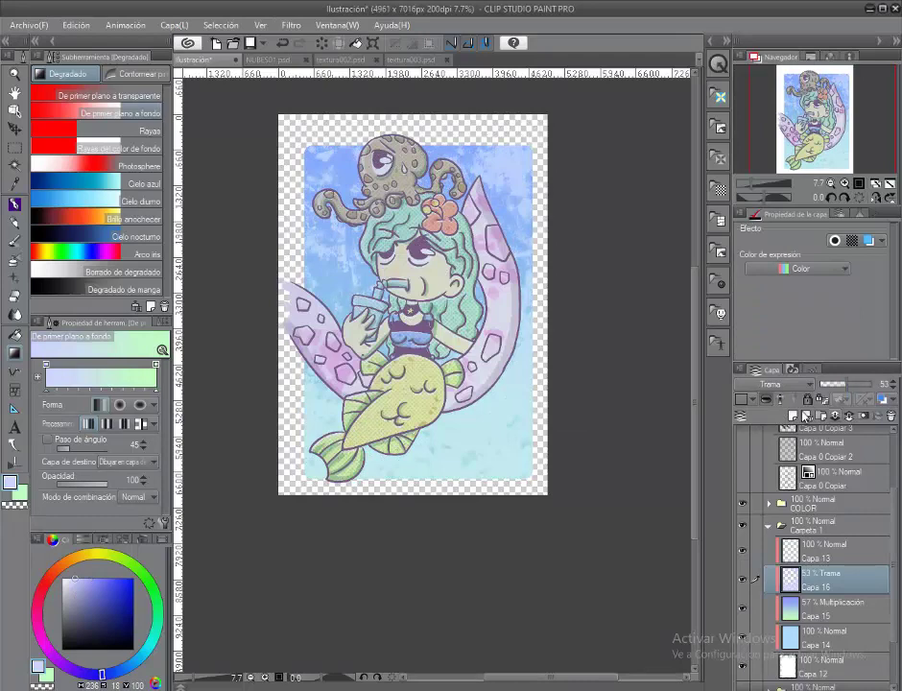
Step: Recolour the blotchy background texture periwinkle (H 236, S 38, V 100) and set its layer to Multiplicación
{"action": "key", "text": "g"}
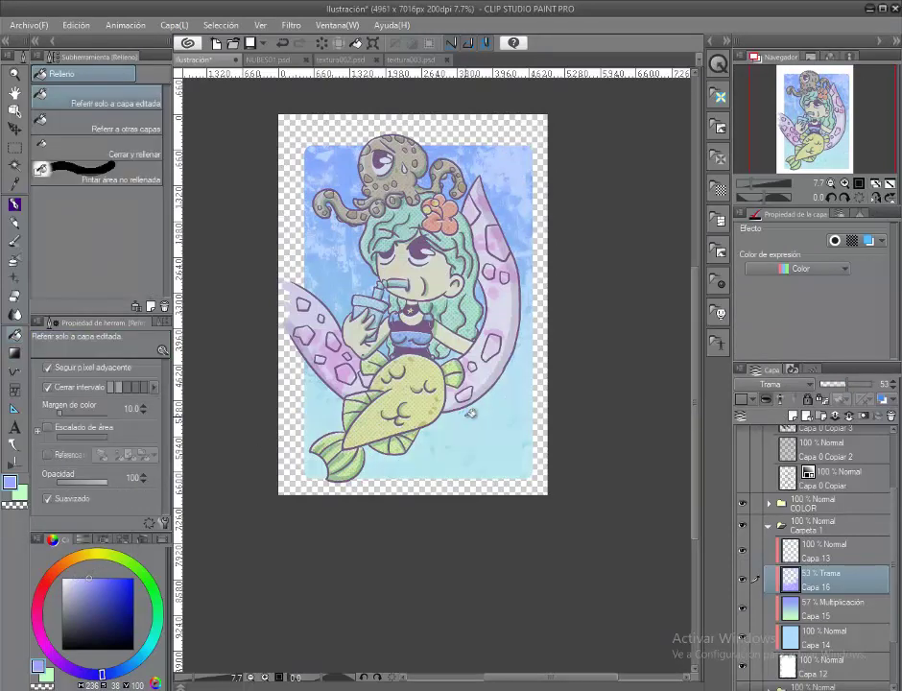
{"action": "left_click", "coordinate": [771, 384]}
{"action": "left_click", "coordinate": [768, 41]}
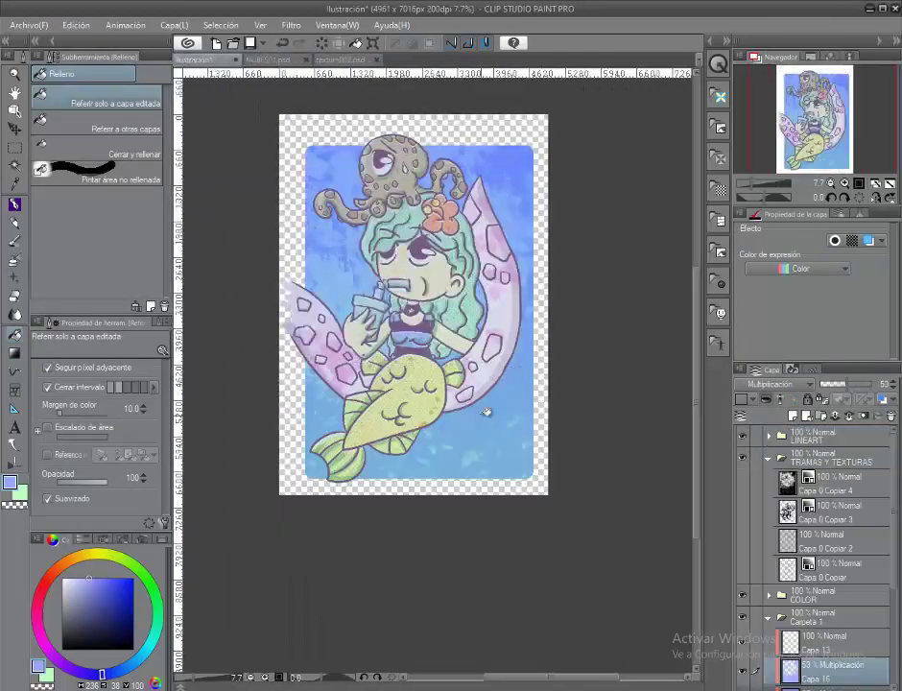
Step: Paste the cloud texture into TRAMAS Y TEXTURAS and fill its shape with violet-blue (H 250, S 65, V 100) on a new clipped layer above Capa 16
{"action": "left_click", "coordinate": [854, 490]}
{"action": "key", "text": "ctrl+v"}
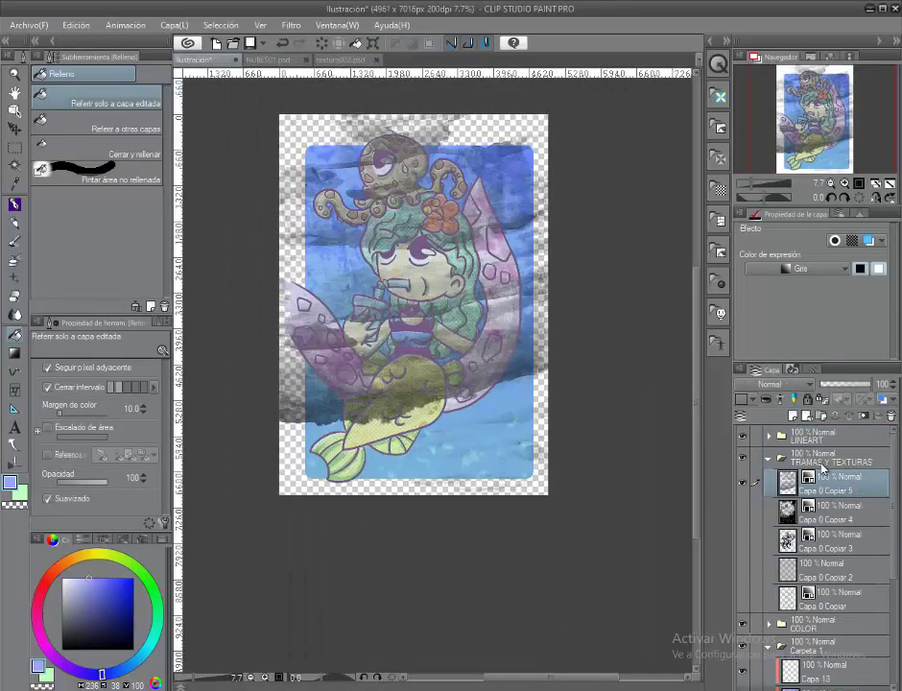
{"action": "key", "text": "ctrl+t"}
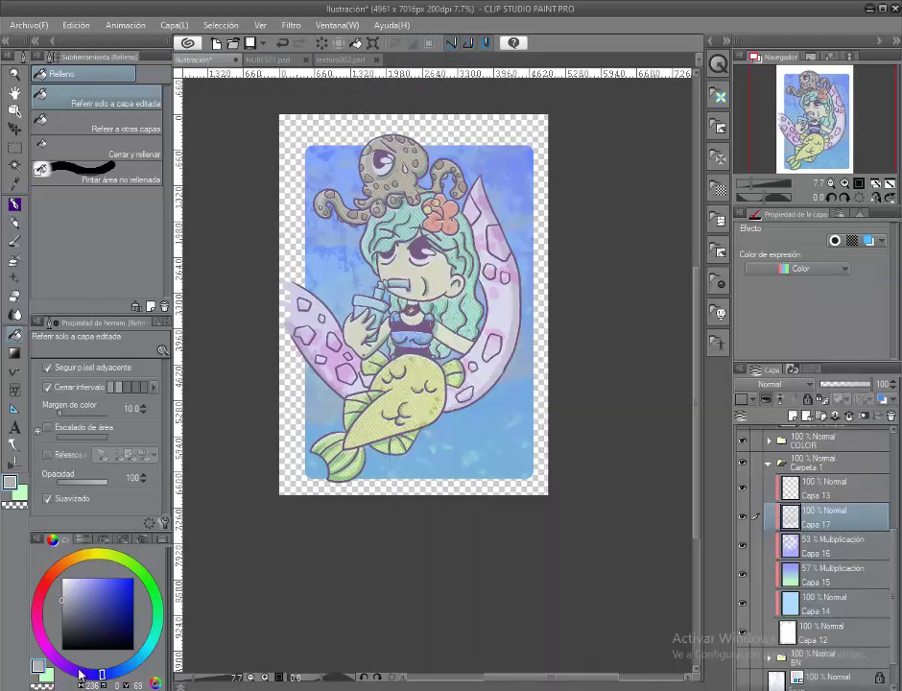
{"action": "left_click", "coordinate": [79, 675]}
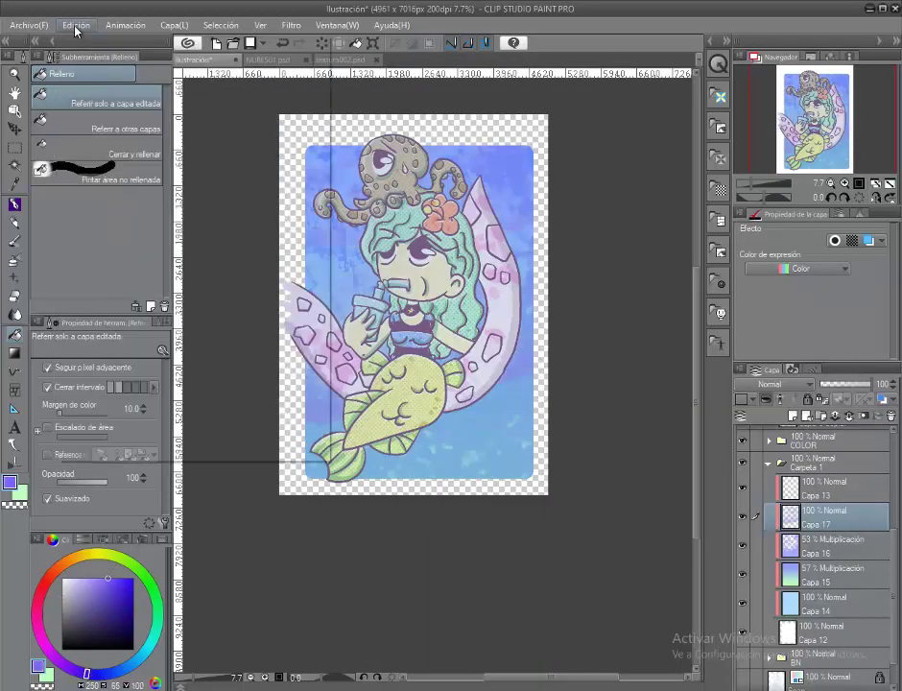
Step: Lower the background layers' opacity: Capa 14 to 28%, Capa 15 to 34%, Capa 16 to 41% and Capa 17 to 58%
{"action": "left_click", "coordinate": [843, 603]}
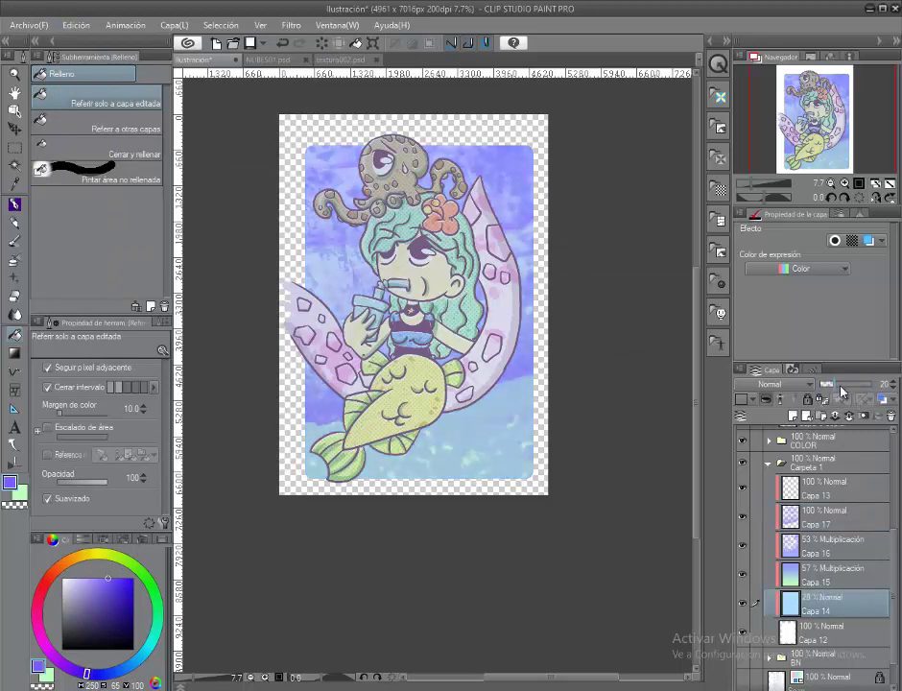
{"action": "left_click", "coordinate": [814, 576]}
{"action": "left_click", "coordinate": [825, 553]}
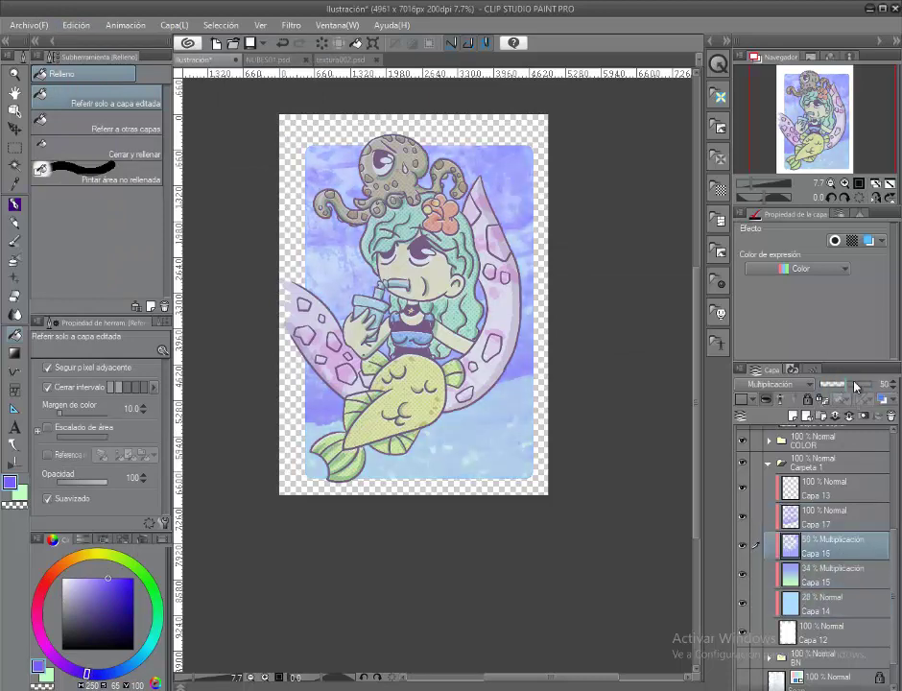
{"action": "mouse_move", "coordinate": [859, 384]}
{"action": "left_mouse_down"}
{"action": "mouse_move", "coordinate": [849, 384]}
{"action": "mouse_move", "coordinate": [850, 397]}
{"action": "left_mouse_up"}
{"action": "left_click", "coordinate": [825, 518]}
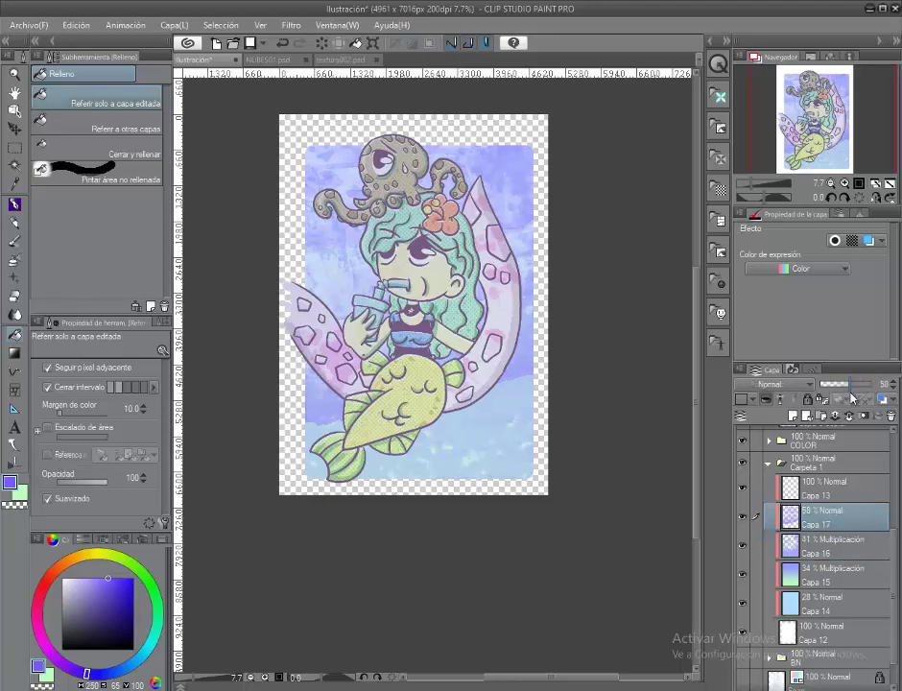
Step: Close NUBES01.psd and copy the texture layer from textura002.psd into the illustration's TRAMAS Y TEXTURAS folder
{"action": "left_click", "coordinate": [274, 60]}
{"action": "left_click", "coordinate": [305, 60]}
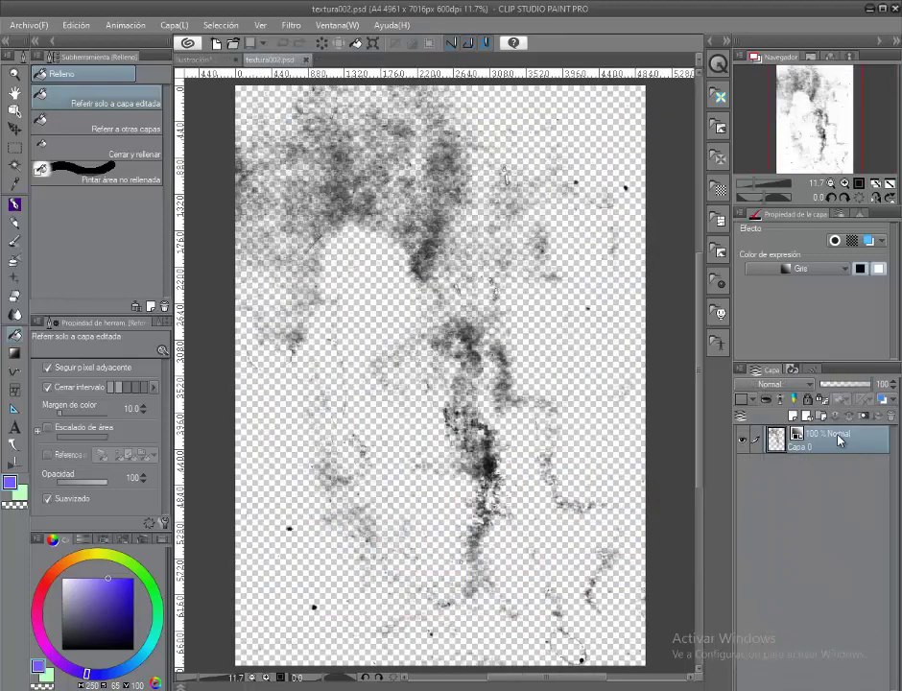
{"action": "left_click_drag", "start_coordinate": [775, 440], "coordinate": [843, 467]}
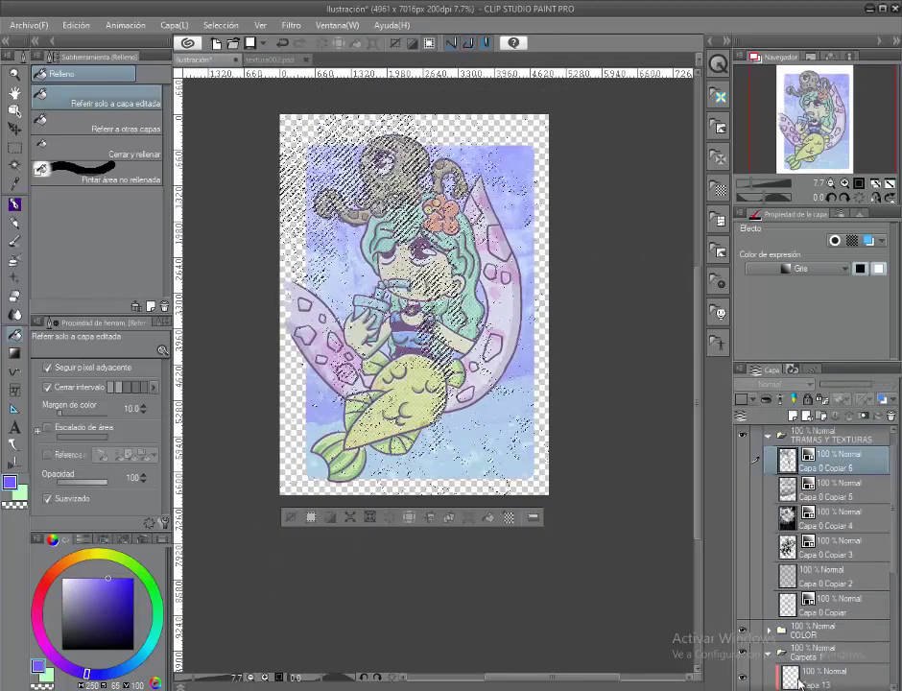
Step: Fill the stain texture selection with purple (H 267, S 65, V 100) on a new clipped Multiplicación layer above Capa 17, and deselect
{"action": "scroll", "coordinate": [816, 538], "scroll_direction": "down", "scroll_amount": 5}
{"action": "left_click", "coordinate": [826, 540]}
{"action": "left_click", "coordinate": [777, 384]}
{"action": "left_click", "coordinate": [787, 43]}
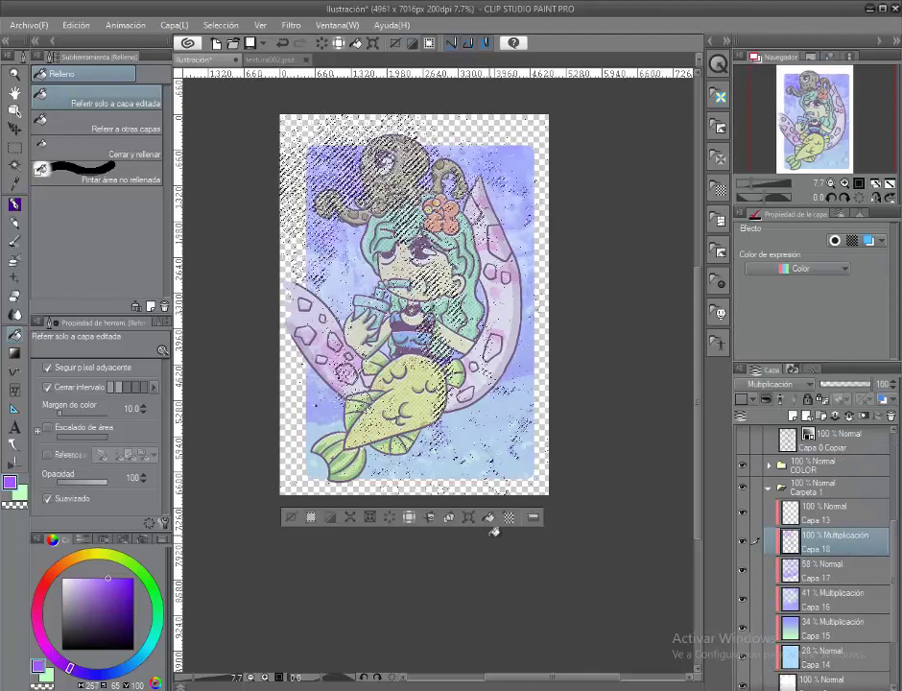
{"action": "key", "text": "ctrl+d"}
Step: Recolour the stain texture on Capa 18 pale yellow (H 63, S 21, V 100) and set its blending mode to Trama
{"action": "left_click", "coordinate": [77, 556]}
{"action": "left_click", "coordinate": [76, 25]}
{"action": "left_click", "coordinate": [778, 384]}
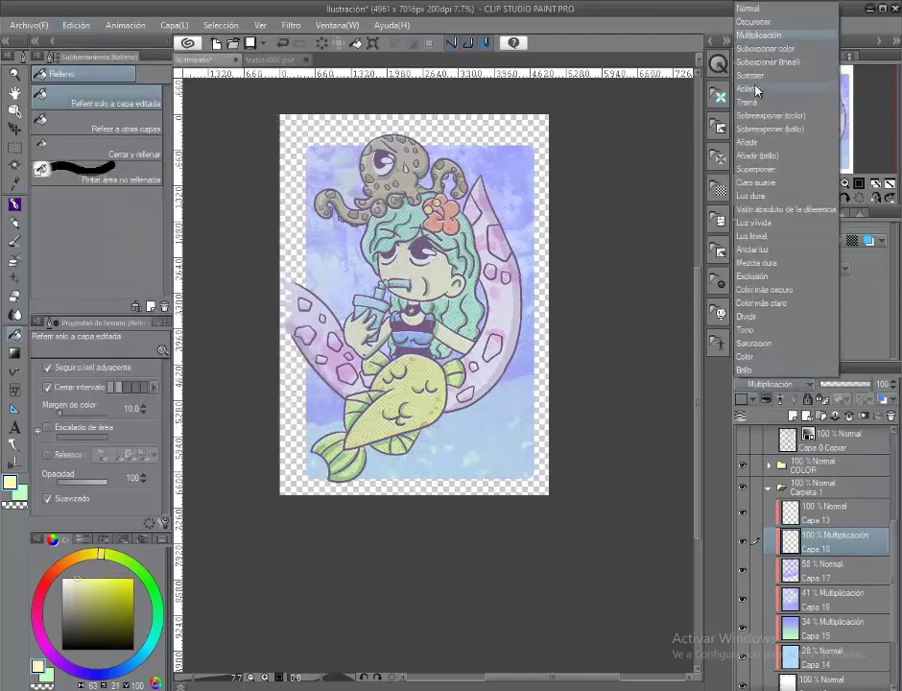
{"action": "left_click", "coordinate": [751, 90]}
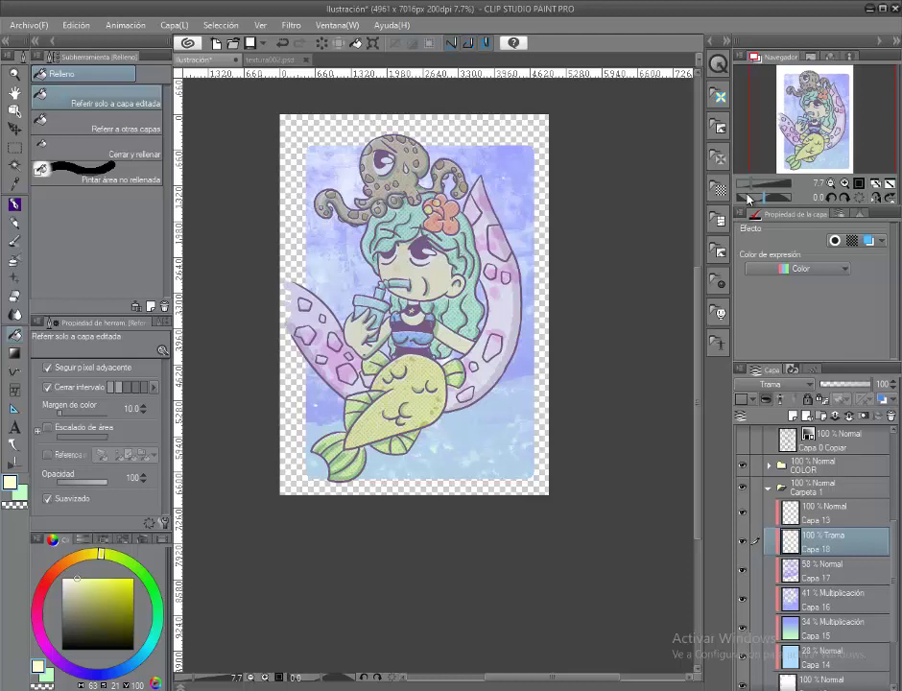
Step: Fill a new layer below the BN folder with yellow (H 63, S 49, V 100) and save the illustration
{"action": "scroll", "coordinate": [816, 537], "scroll_direction": "down", "scroll_amount": 5}
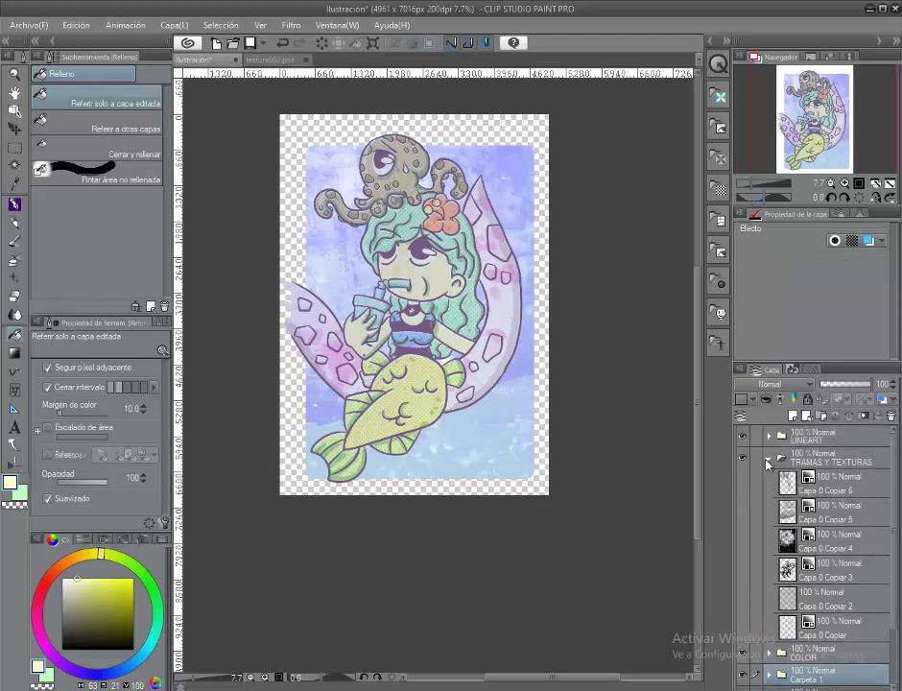
{"action": "left_click", "coordinate": [835, 665]}
{"action": "left_click", "coordinate": [793, 416]}
{"action": "left_click", "coordinate": [543, 480]}
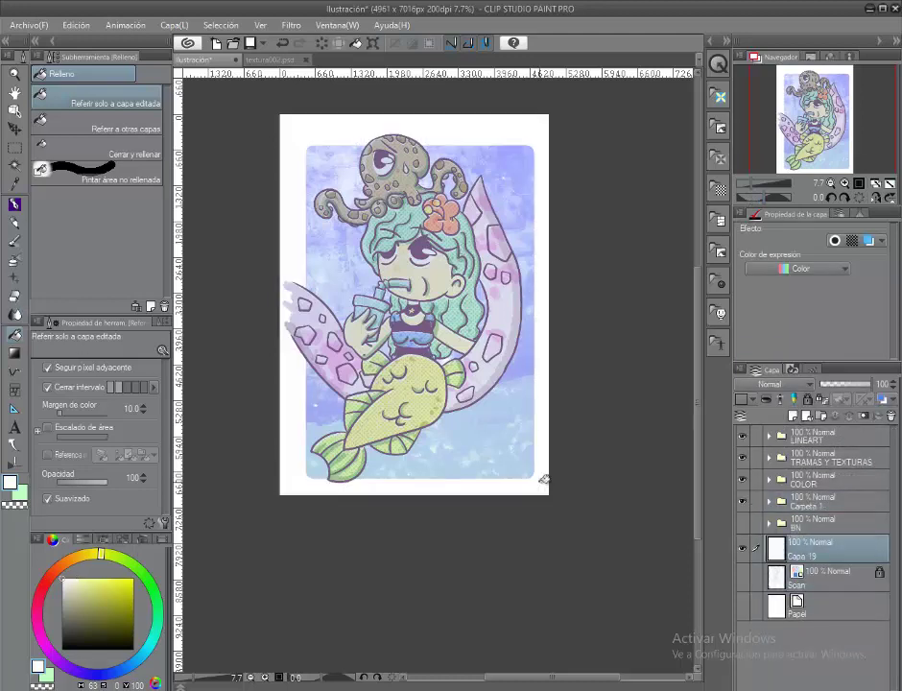
{"action": "left_click", "coordinate": [546, 488]}
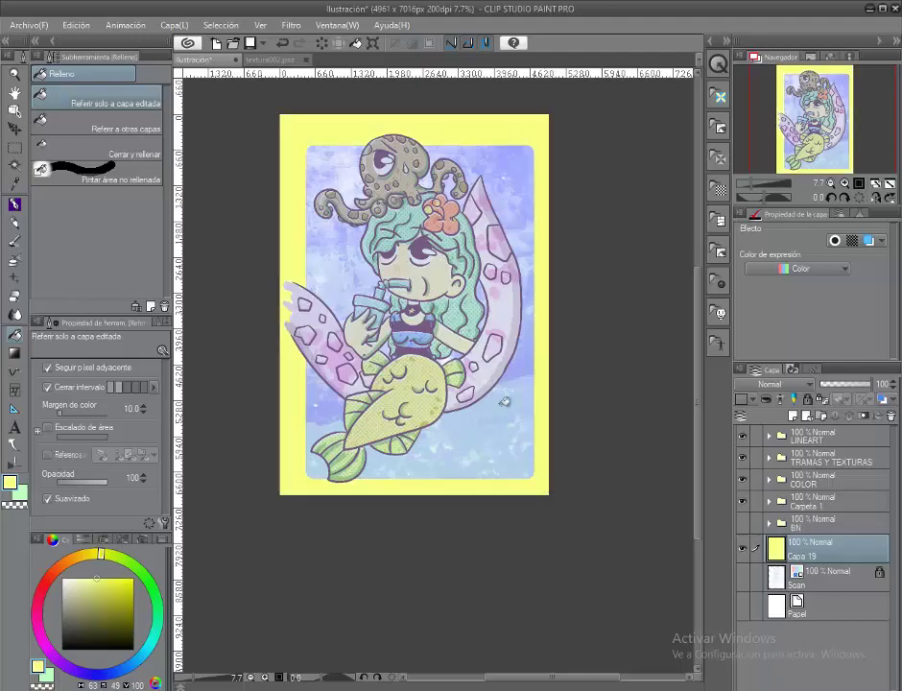
{"action": "key", "text": "ctrl+s"}
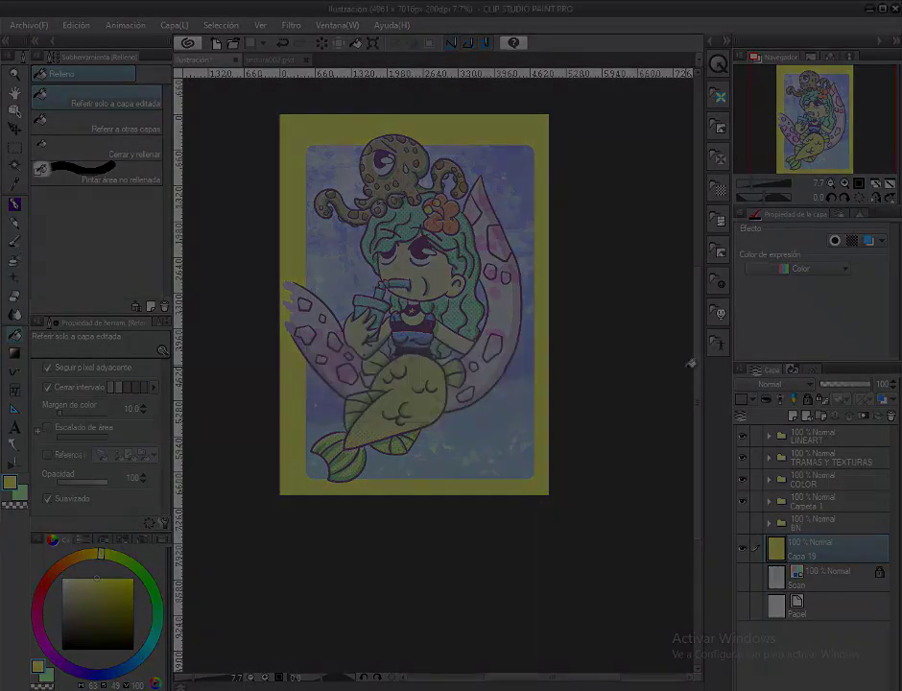